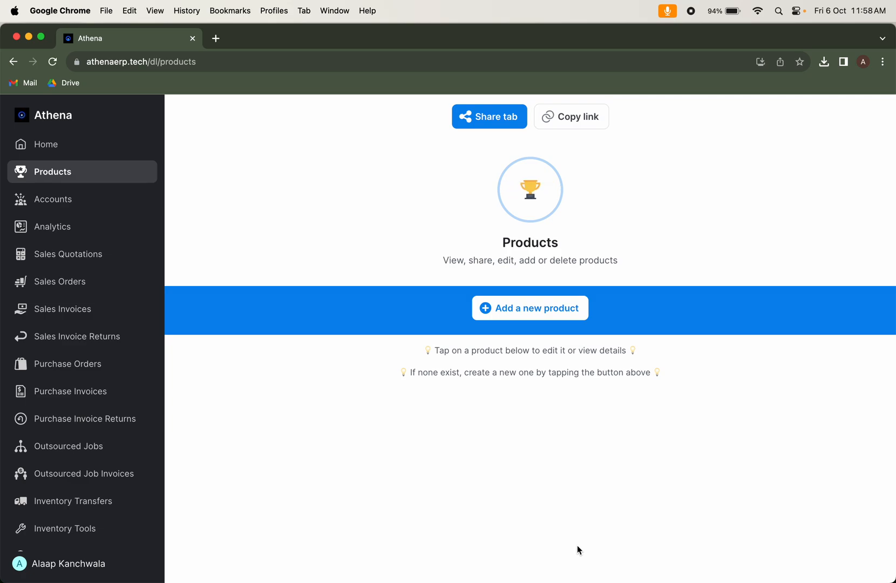
Start a new product in Athena's Dummy Category (Athena_Dummy_Category_ 01) with parent product code Athena_Dummy_Parent_Product_Code
left_click(573, 306)
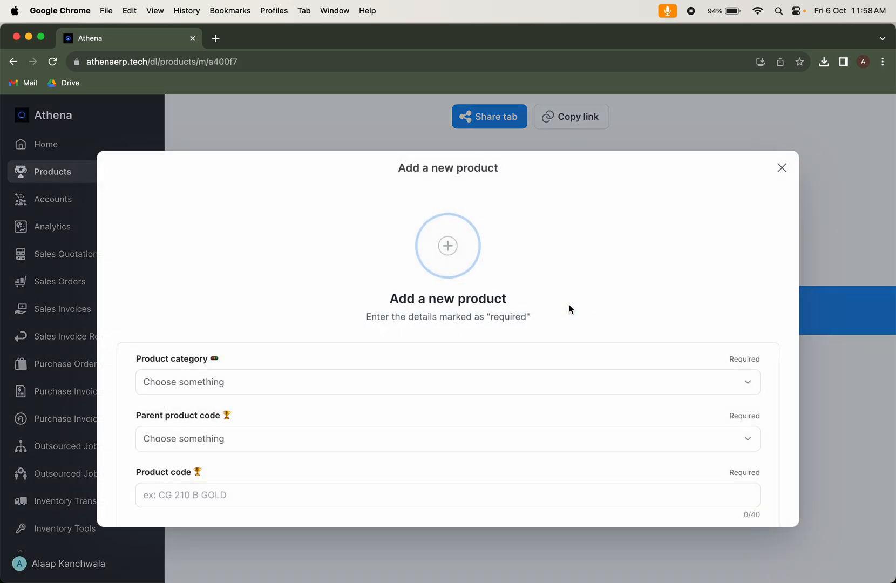
left_click(310, 389)
left_click(300, 441)
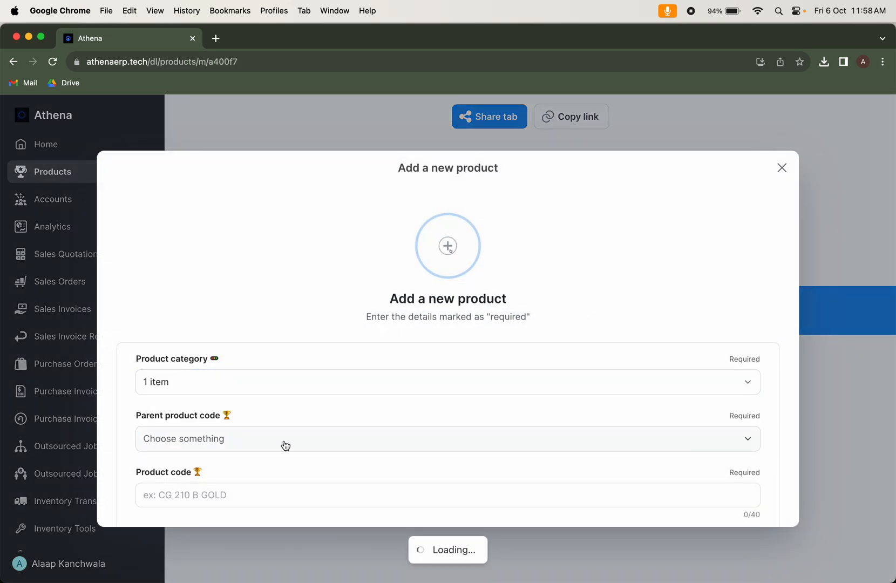
left_click(284, 440)
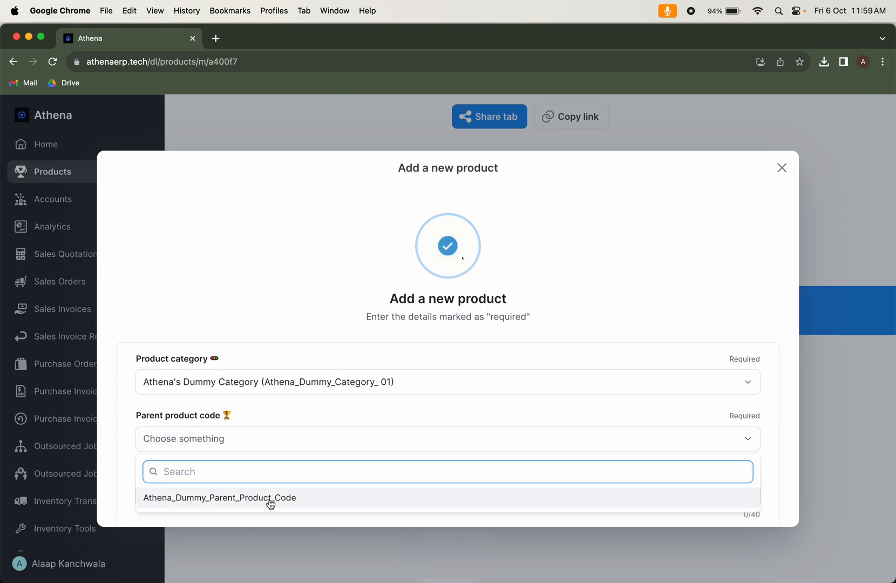
left_click(269, 498)
scroll(278, 474, "down", 2)
left_click(290, 399)
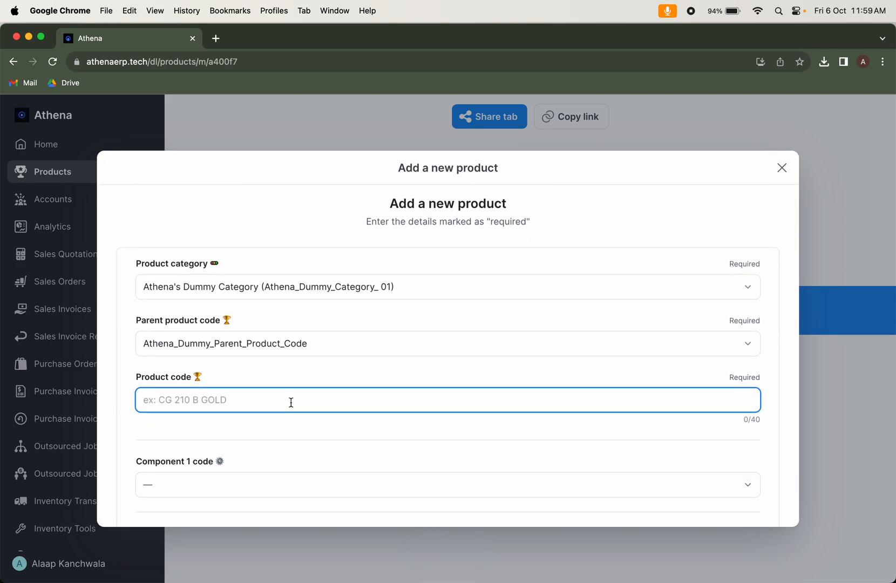
type("goo")
key("super+a")
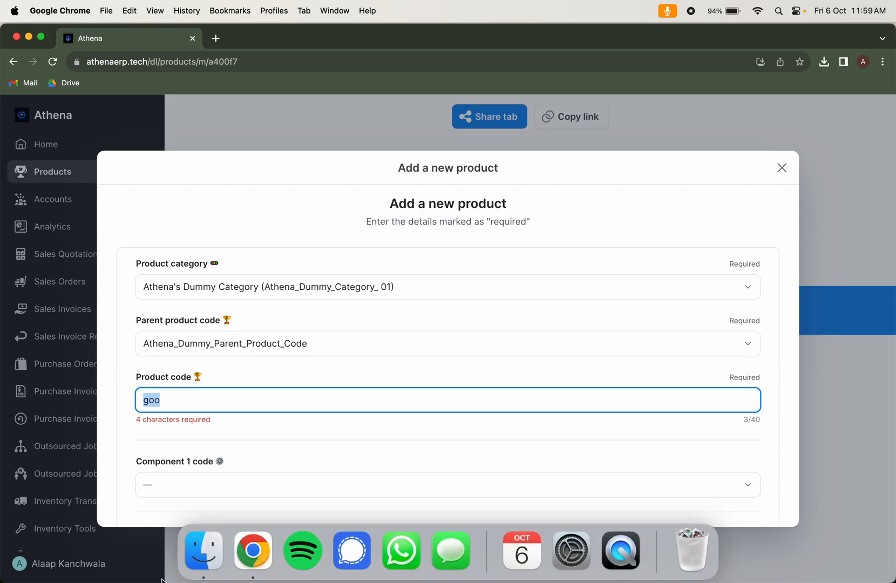
Switch to Finder, check which files are in the Downloads folder, and close its window
left_click(209, 542)
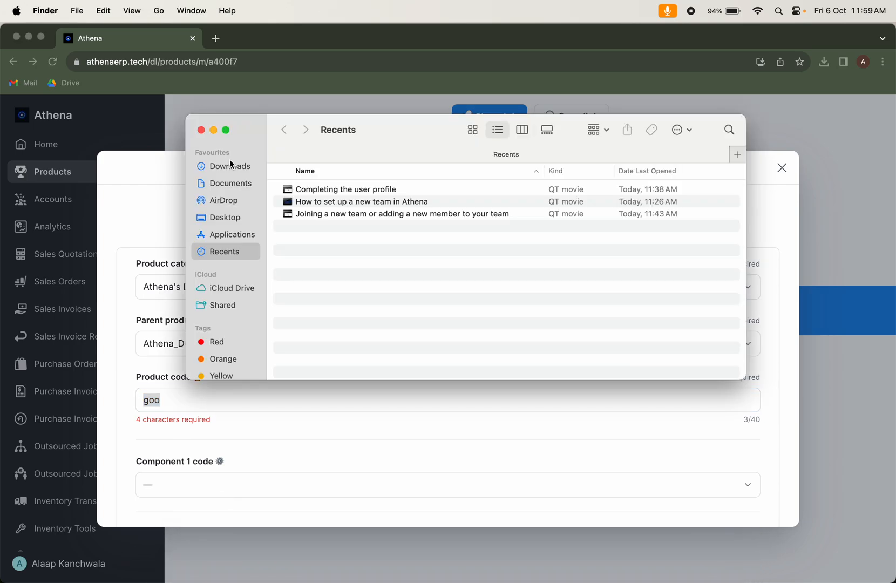
left_click(231, 166)
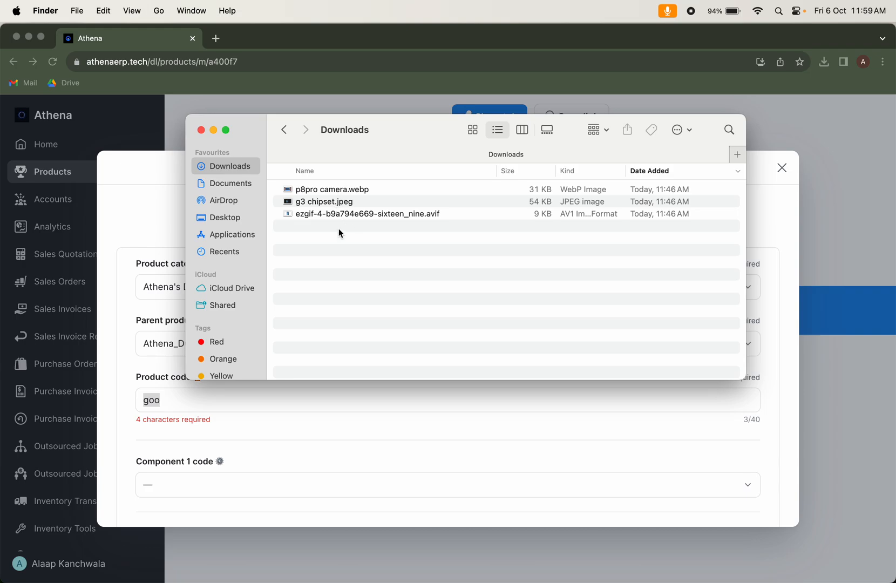
left_click(200, 130)
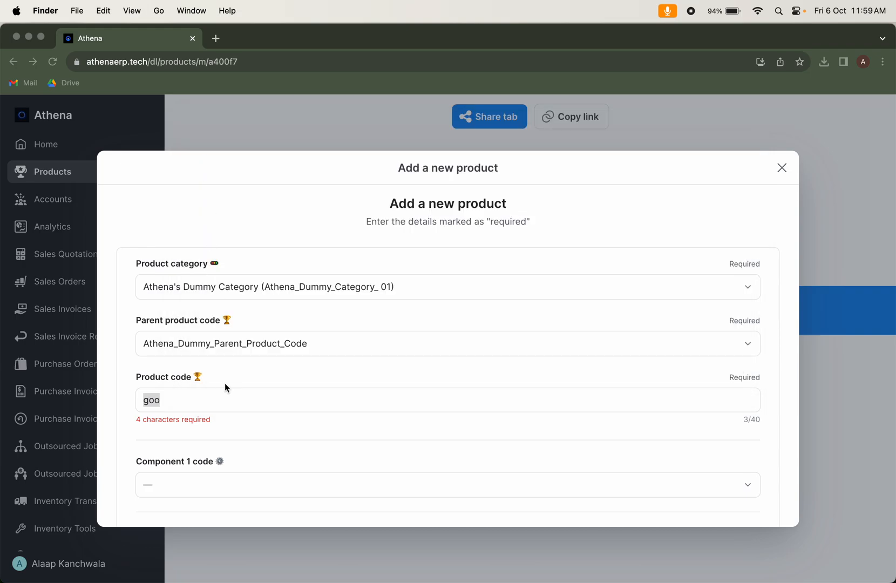
Set the product code to GOOGLE PIXEL 8 PRO CAMERA, replacing the partial entry
left_click(205, 402)
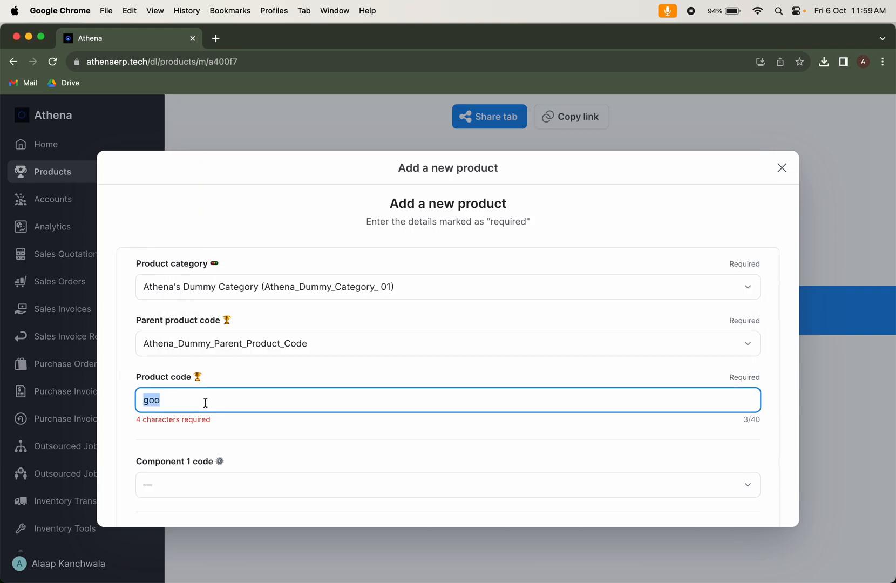
type("GOOGLE PIX")
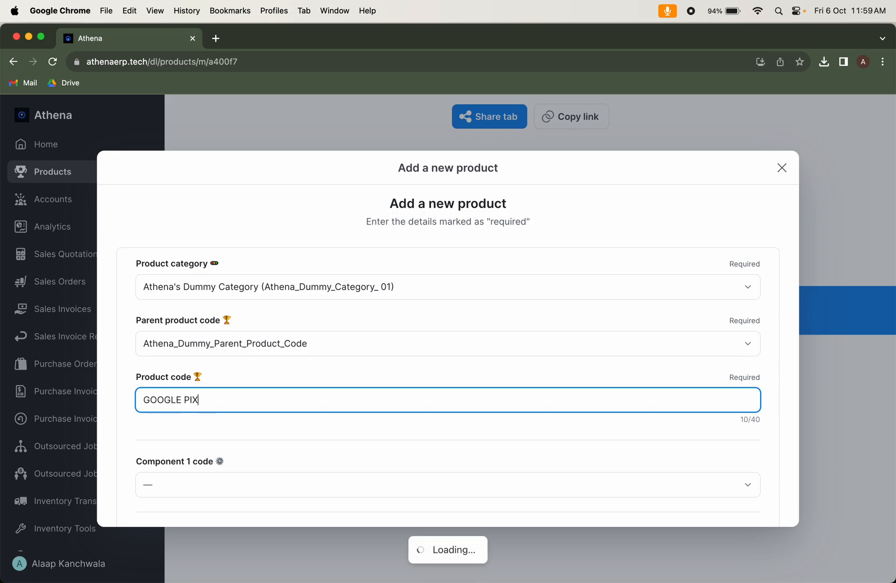
type("EL 8 PRO CAMERA")
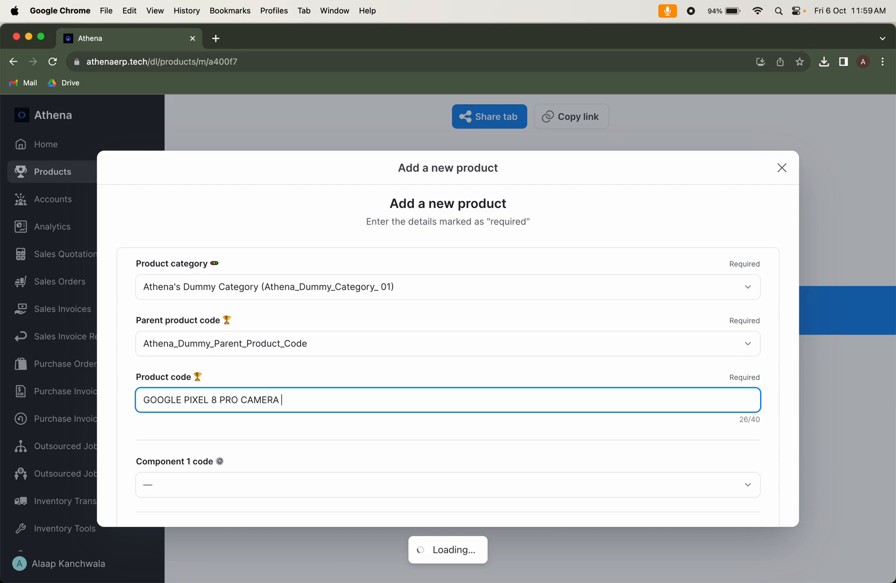
Upload p8pro camera.webp from the Downloads folder as the product's Image 1
scroll(182, 481, "down", 5)
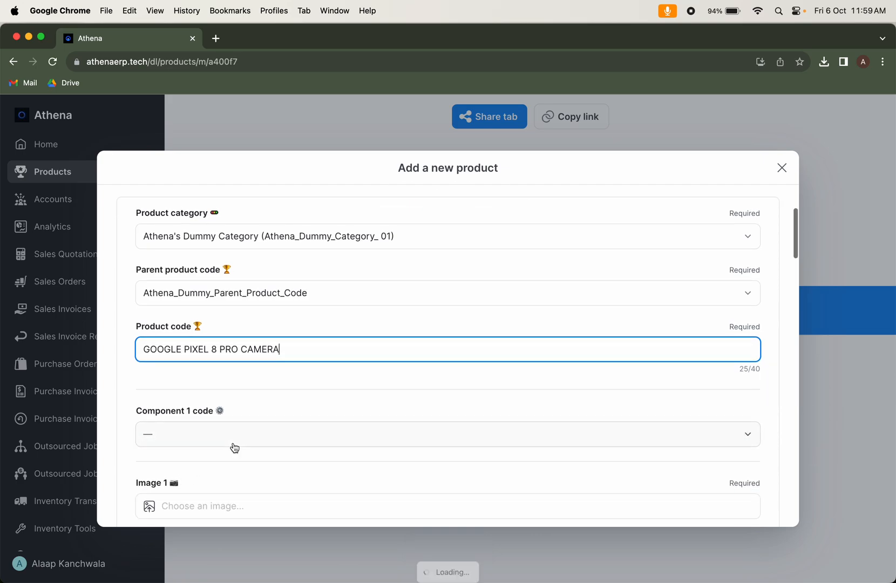
left_click(285, 430)
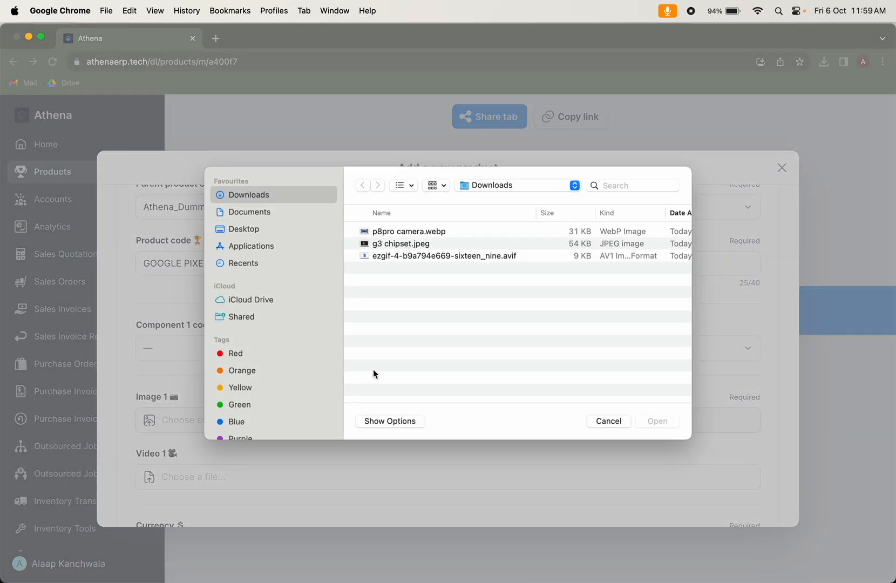
left_click(442, 233)
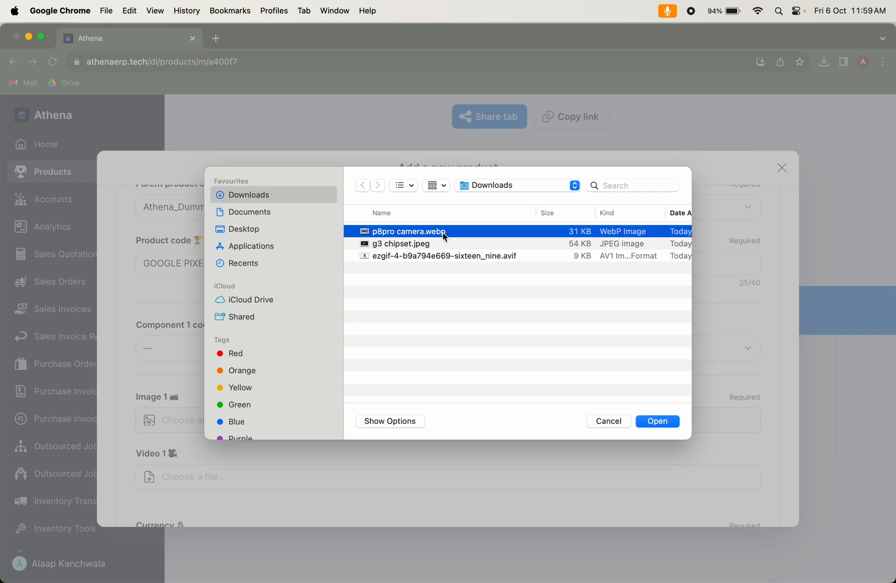
double_click(443, 233)
Set the product's currency to United States Dollar (USD) and its MRP to 300
scroll(338, 420, "down", 8)
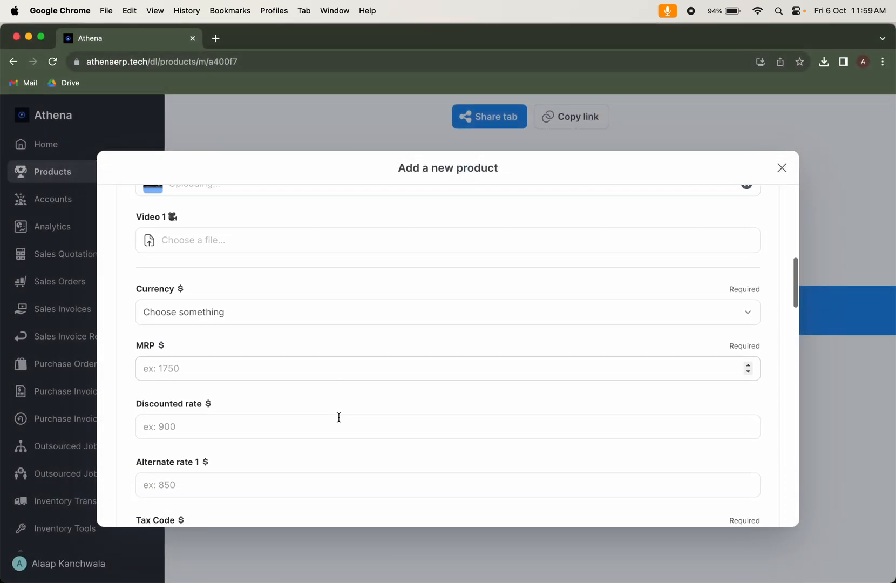
left_click(393, 323)
type("USD")
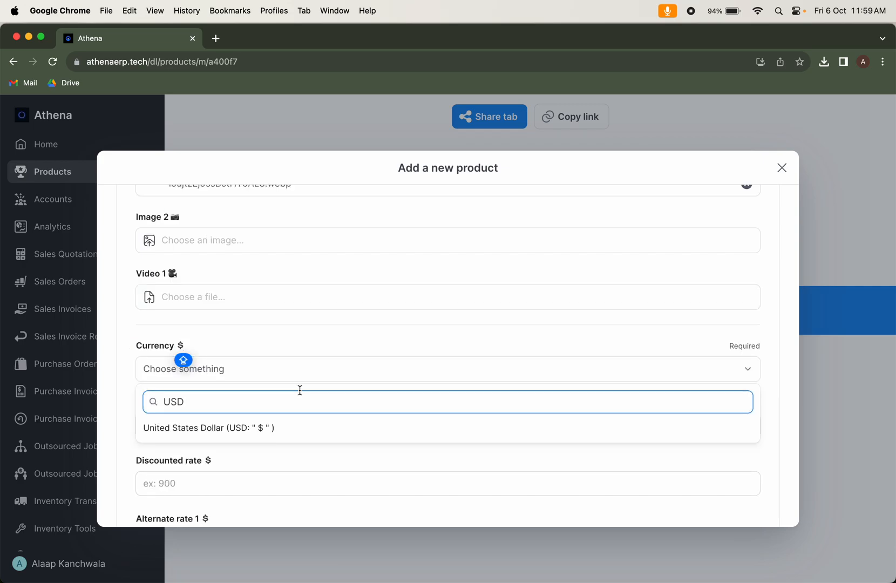
left_click(296, 427)
scroll(296, 424, "down", 3)
left_click(314, 360)
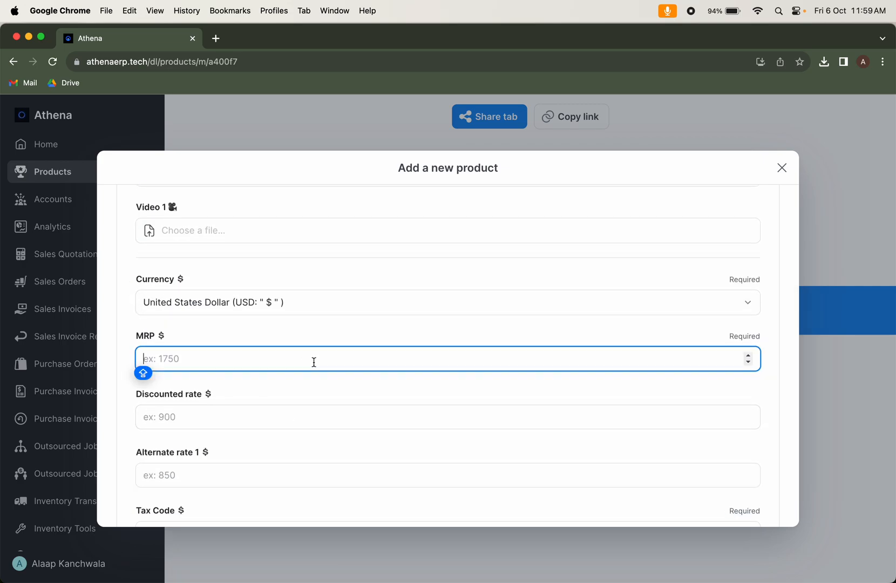
type("3000")
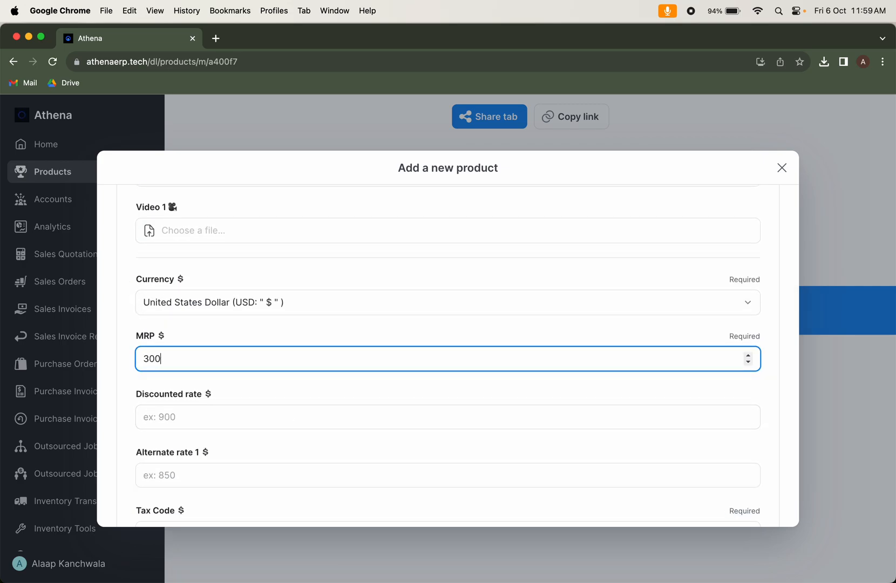
key("BackSpace")
Set the product's tax code to 0a
scroll(318, 447, "down", 4)
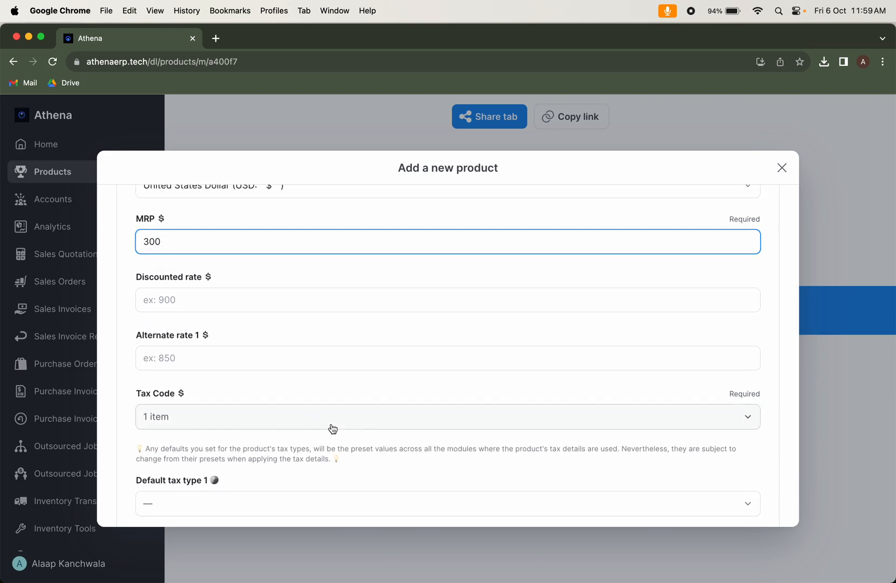
left_click(332, 426)
scroll(285, 476, "down", 1)
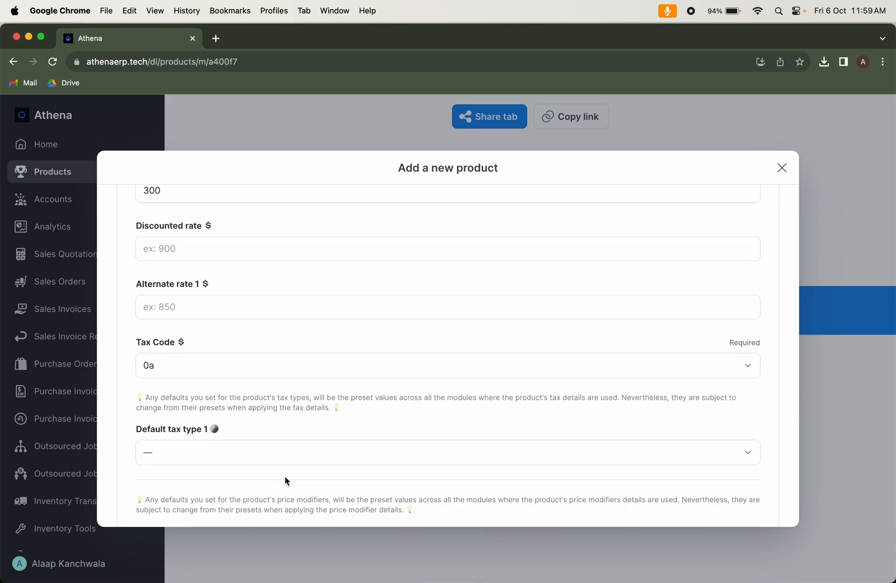
View the available options for Default tax type 1 and close the list without choosing one
scroll(323, 426, "down", 1)
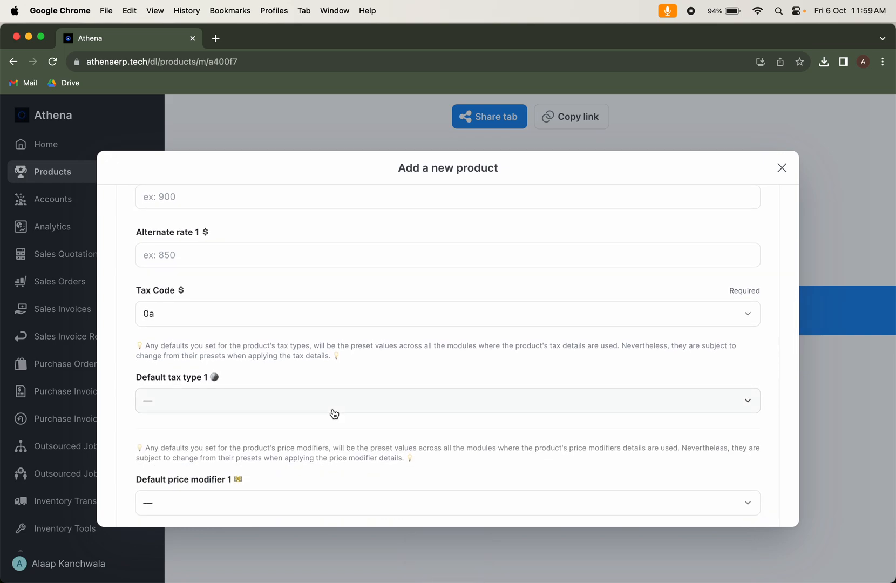
left_click(334, 412)
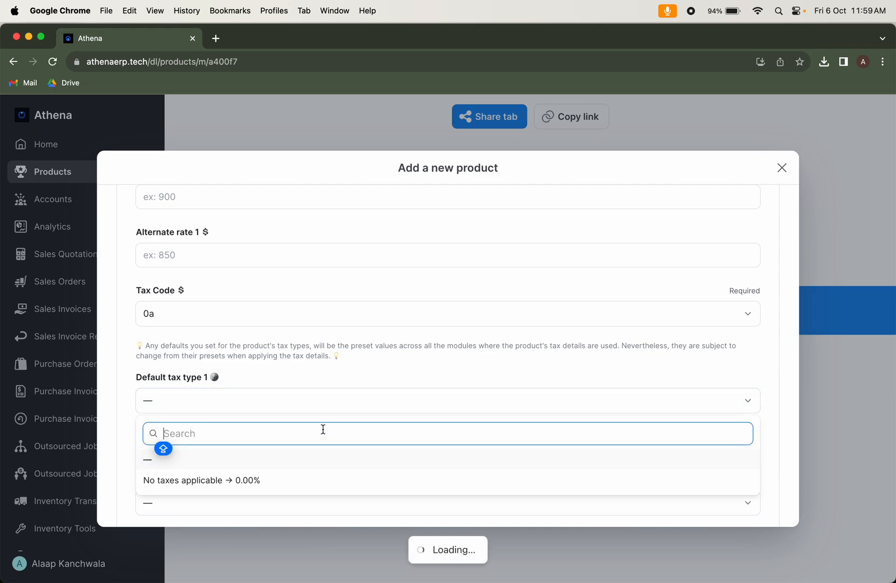
left_click(346, 412)
Enter the product's dimensions in centimetres, with a length of 1.5 and a width of 8
scroll(348, 414, "down", 2)
scroll(348, 414, "down", 2)
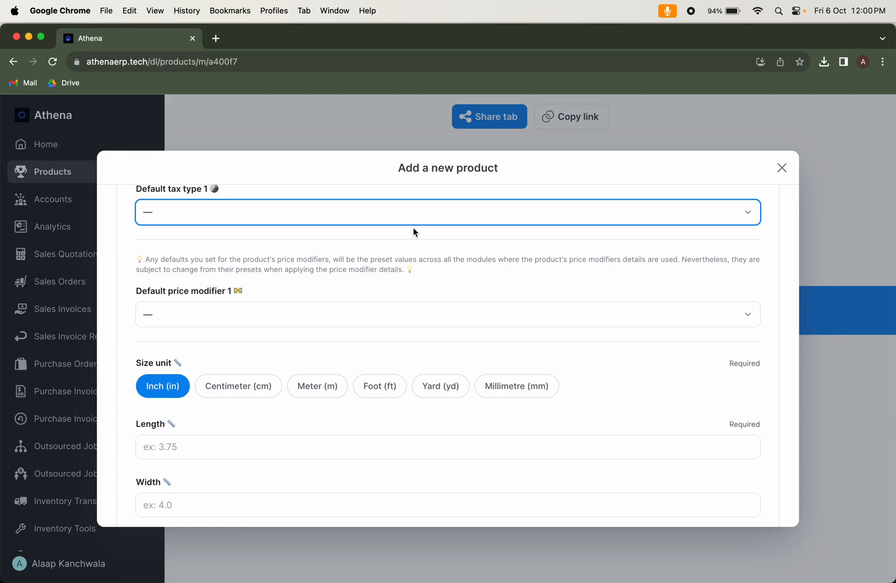
scroll(345, 352, "down", 1)
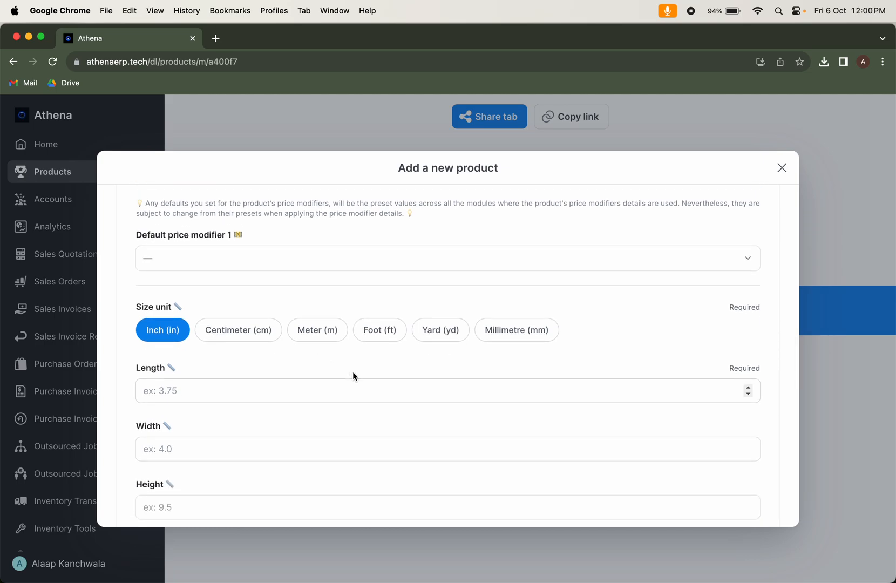
left_click(239, 340)
left_click(248, 395)
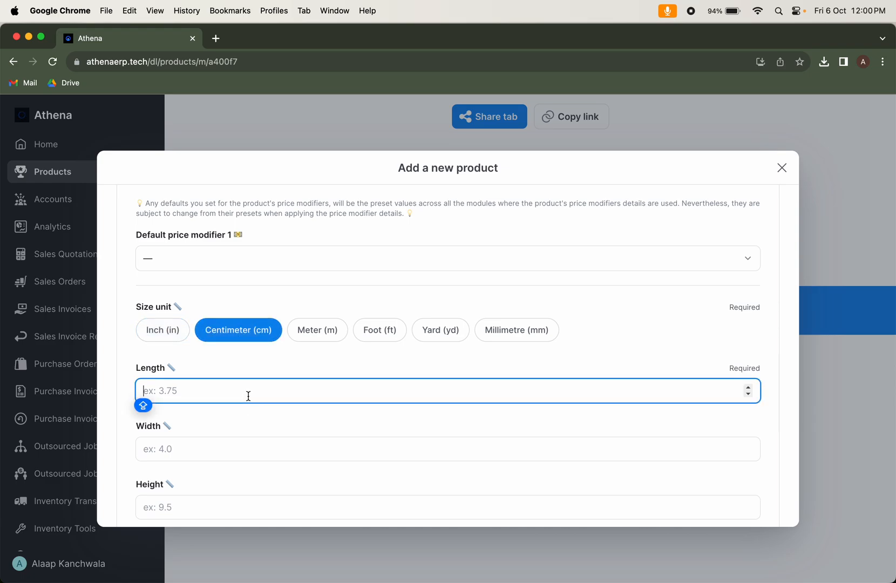
type("1.5")
left_click(252, 449)
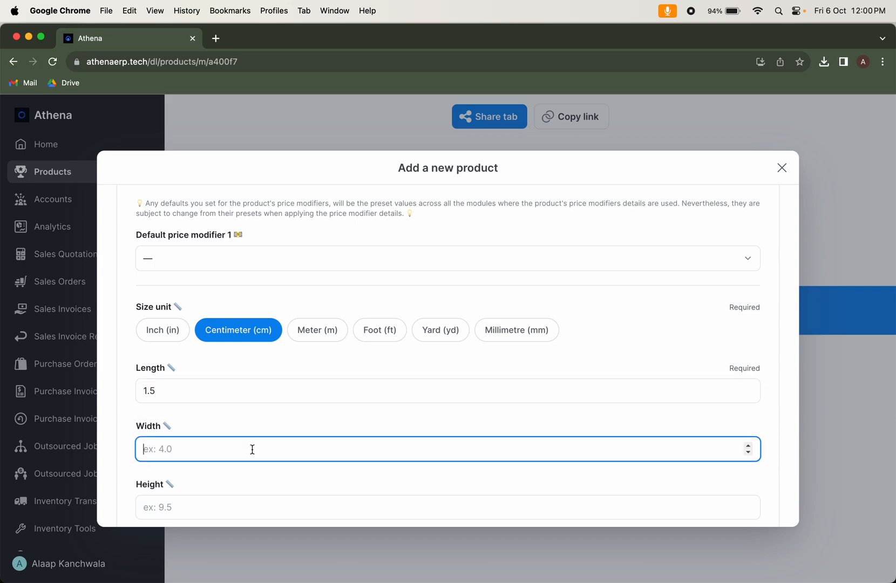
type("6")
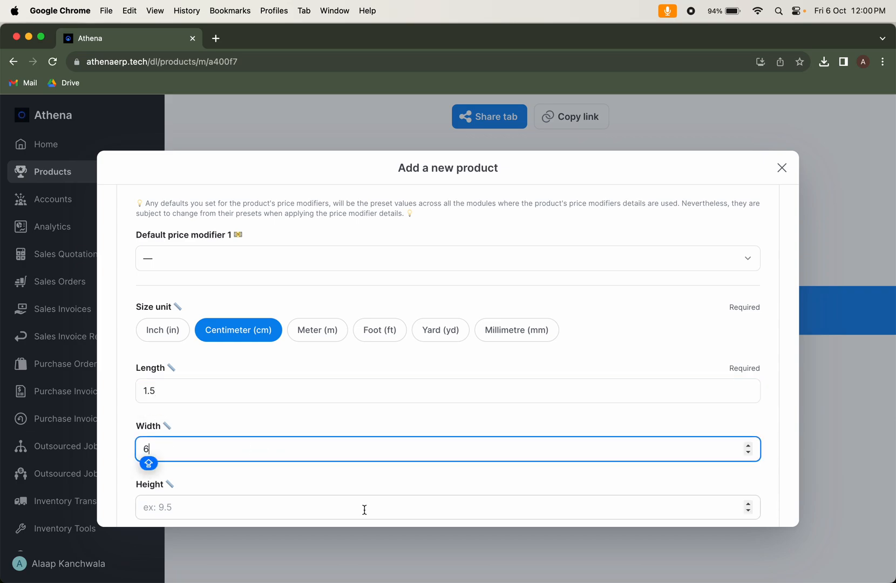
key("BackSpace")
type("8")
Enter a net weight of 92 and a gross weight of 100, keeping grams as the weight unit
scroll(364, 464, "down", 2)
scroll(281, 378, "down", 2)
left_click(279, 438)
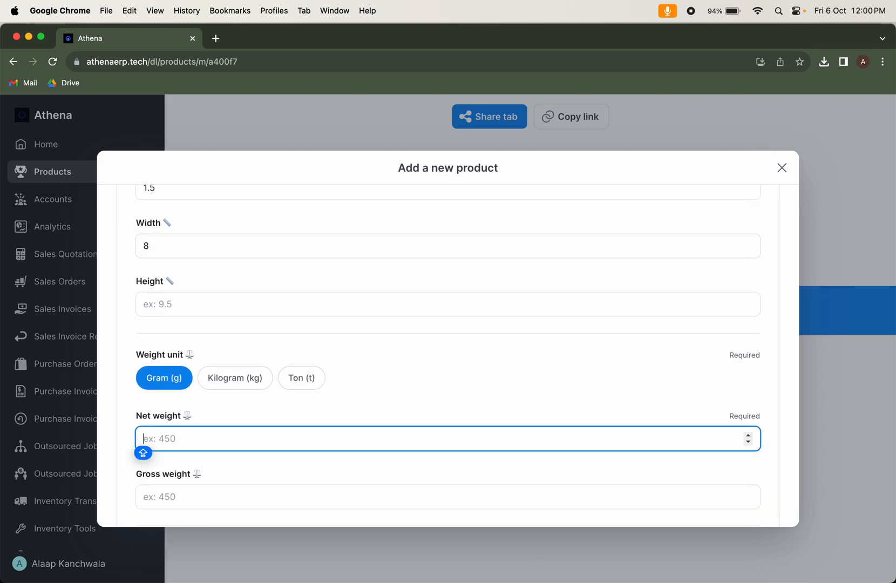
type("92")
key("Tab")
scroll(367, 459, "down", 3)
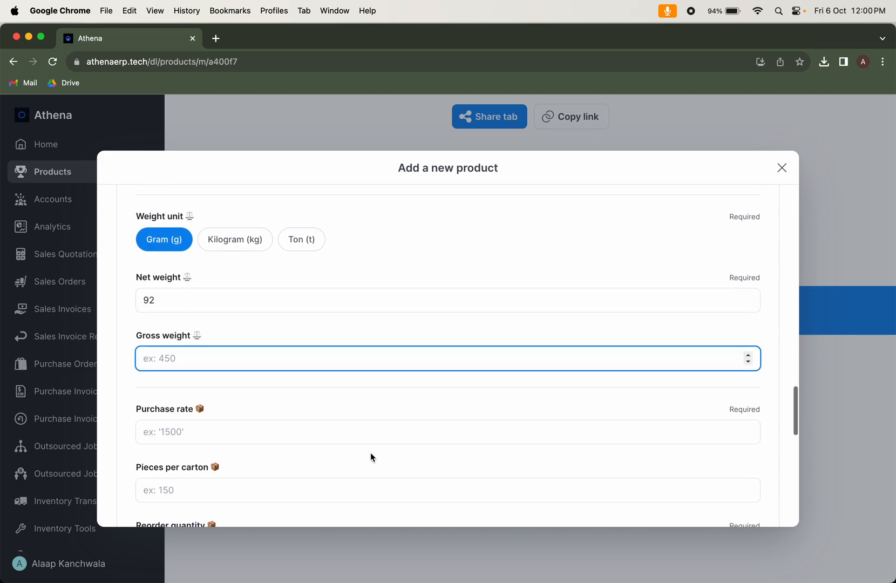
type("100")
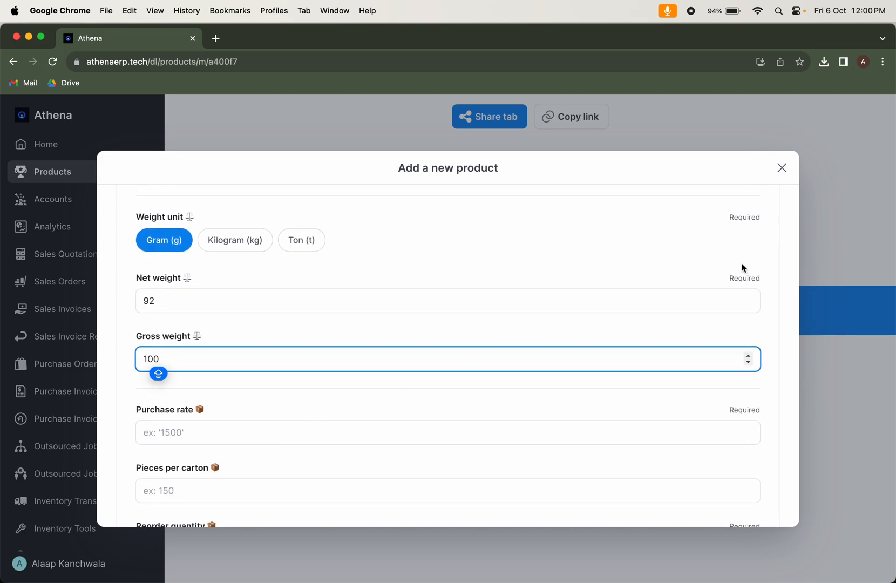
left_click_drag(726, 278, 780, 275)
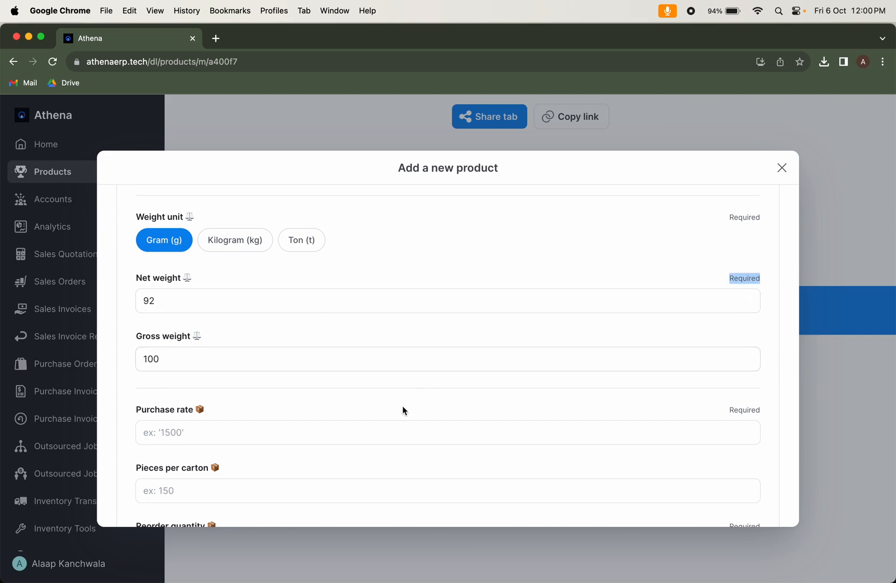
Fill in the purchasing details with purchase rate 150, pieces per carton 300 and reorder quantity 1000
left_click(392, 427)
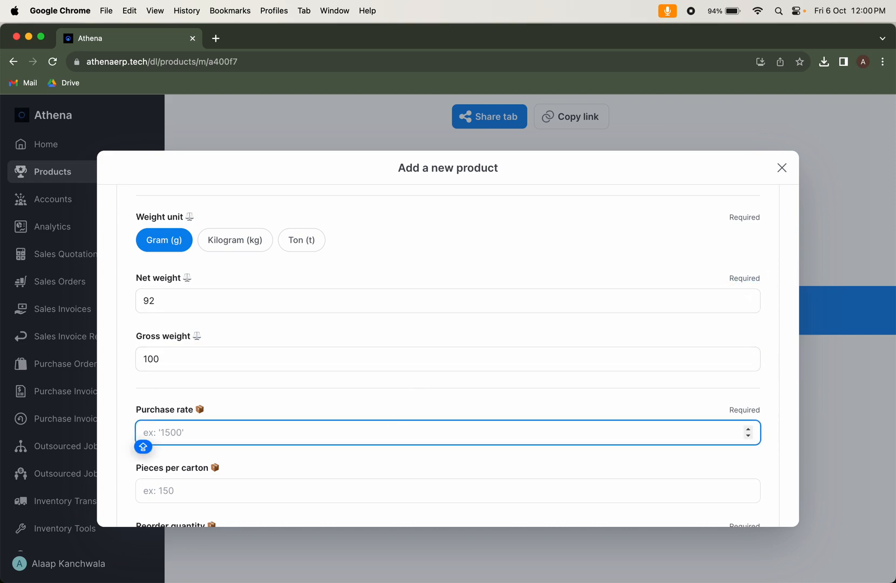
type("150")
scroll(442, 416, "down", 4)
left_click(258, 370)
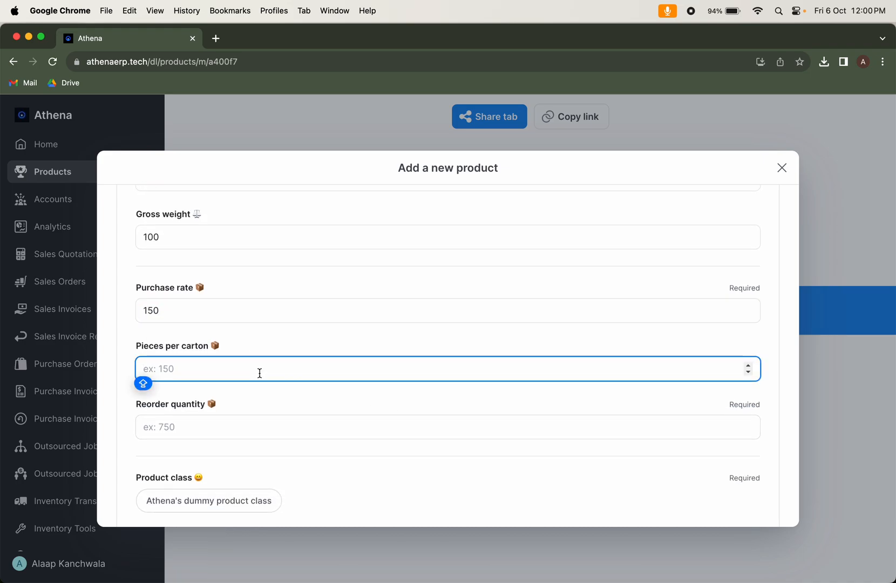
type("3000")
key("BackSpace")
left_click(242, 435)
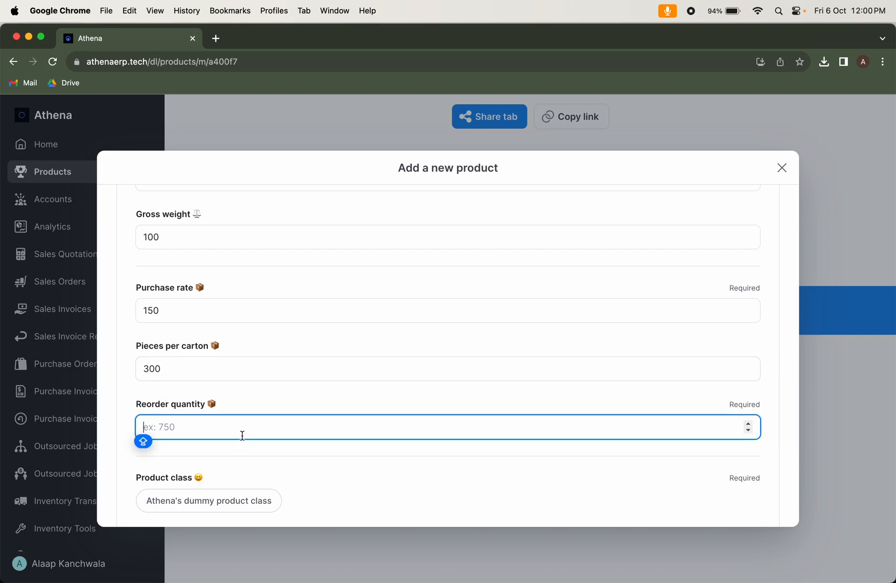
type("1000")
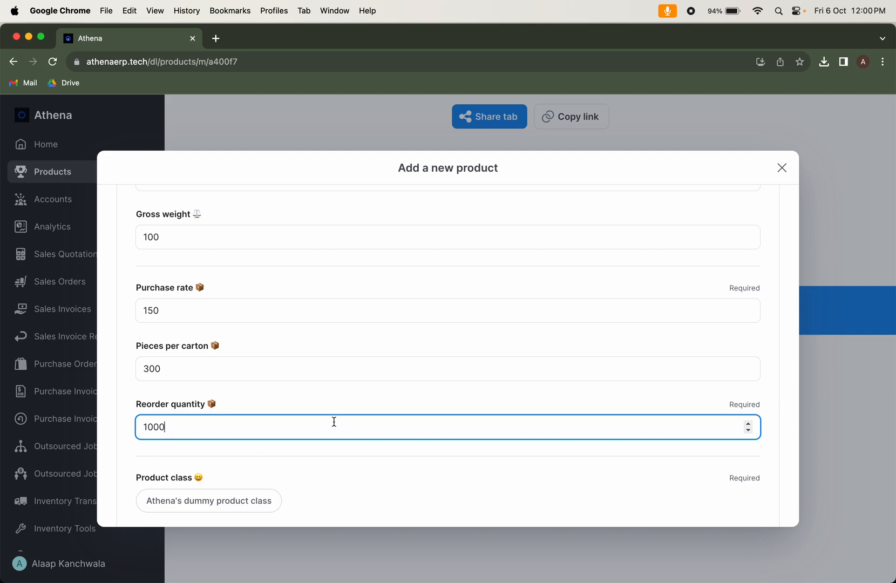
Select Athena's dummy product class and enter CAMERA LENS PRO ZOOM POTRAIT as the keyword string
scroll(334, 446, "down", 5)
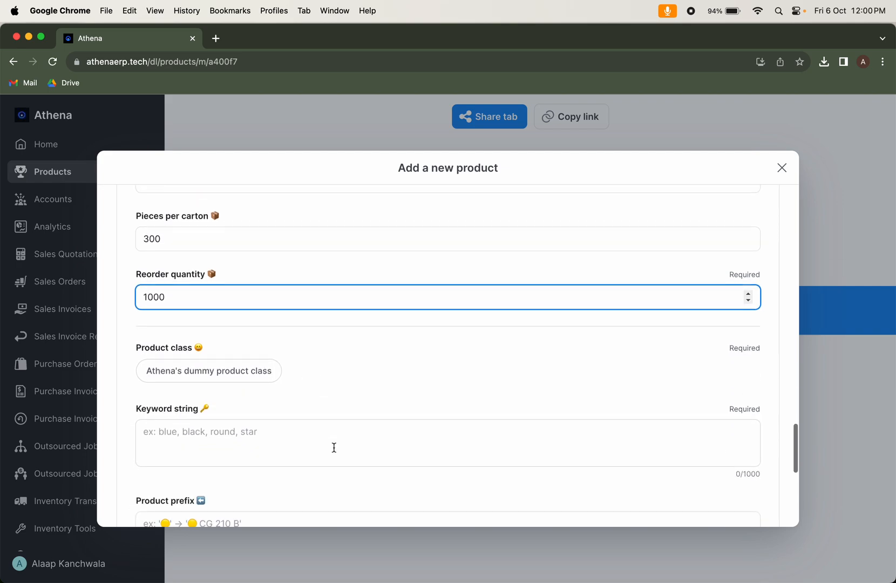
left_click(271, 383)
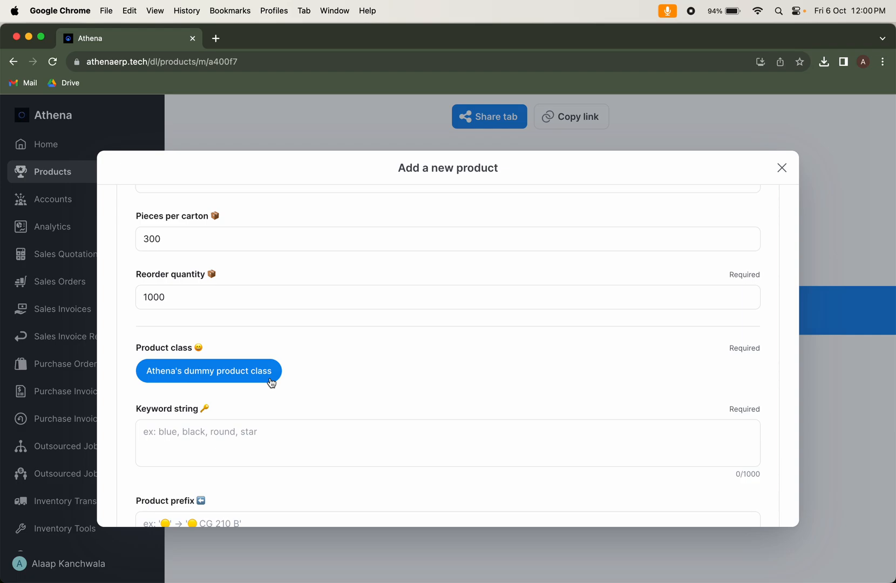
left_click(274, 427)
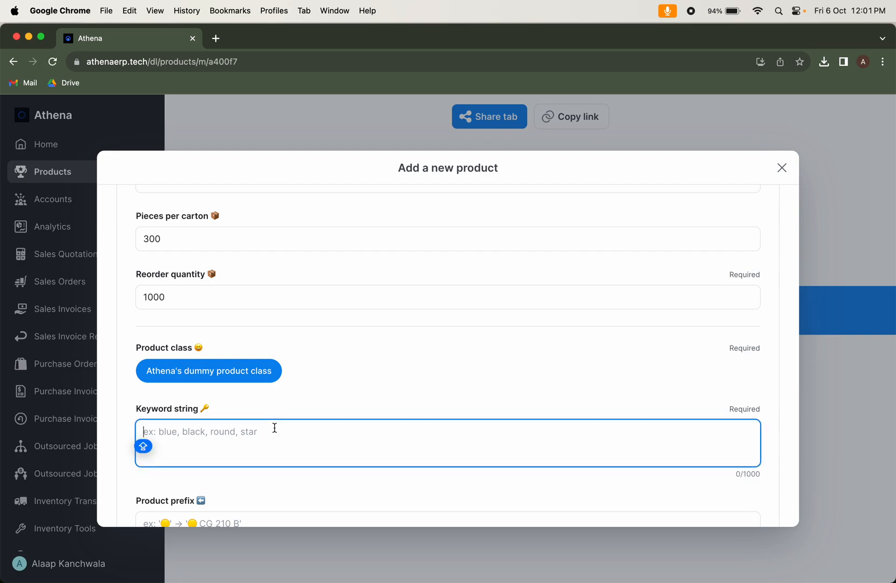
type("CAMERA LENS PRO ")
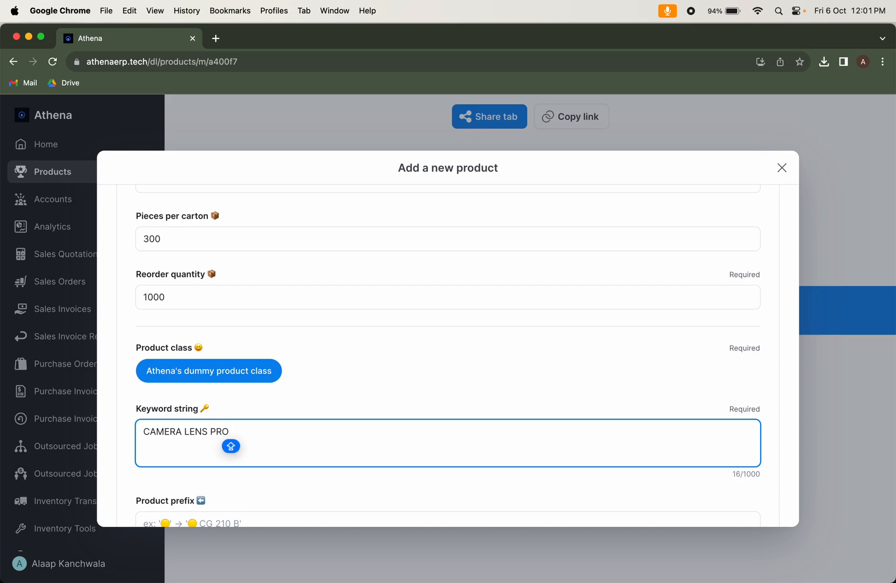
type("ZO")
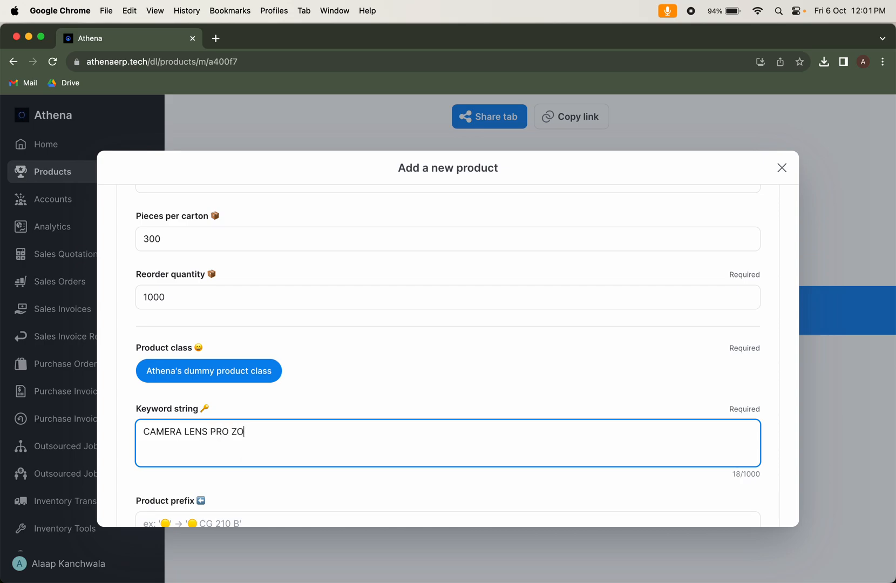
type("OM POTRAIT")
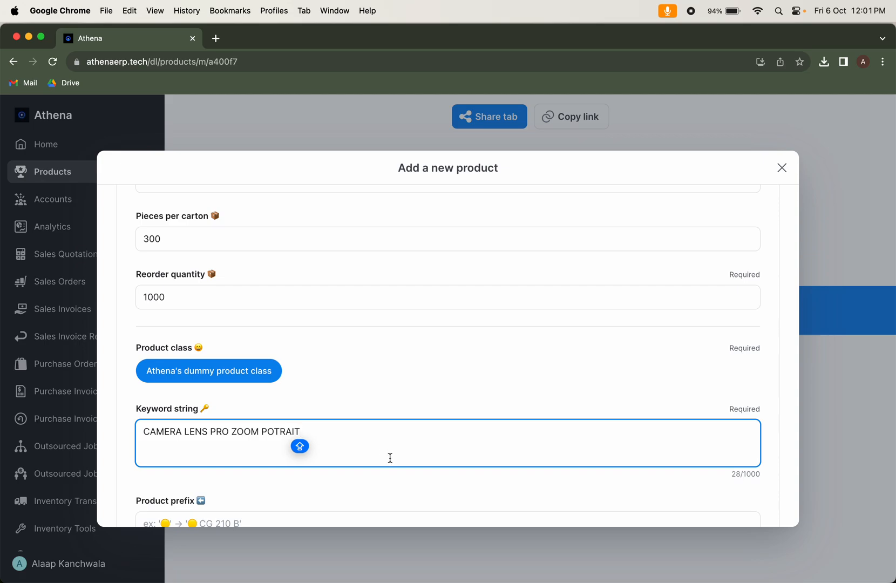
Activate the Product prefix field and look over the form's entries from the product category to the usage type
scroll(390, 456, "down", 4)
left_click(233, 426)
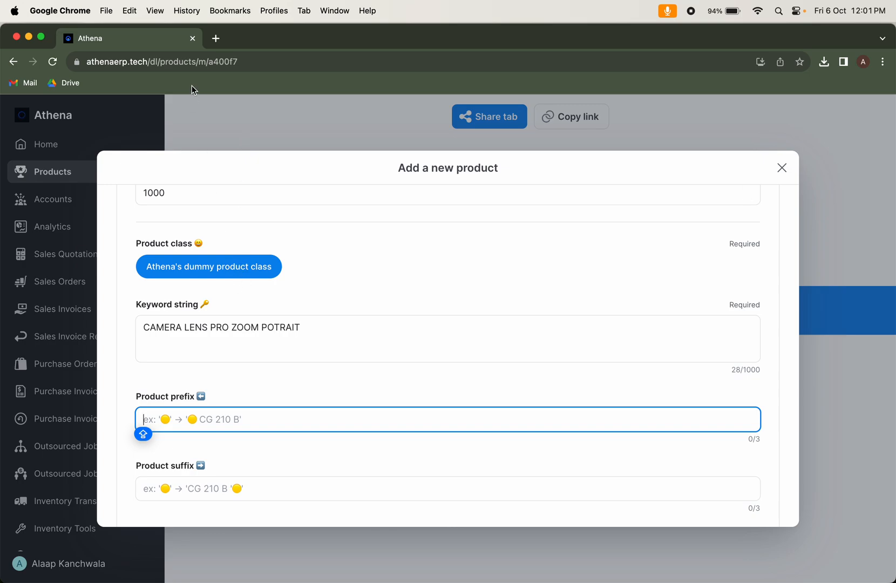
scroll(266, 419, "down", 3)
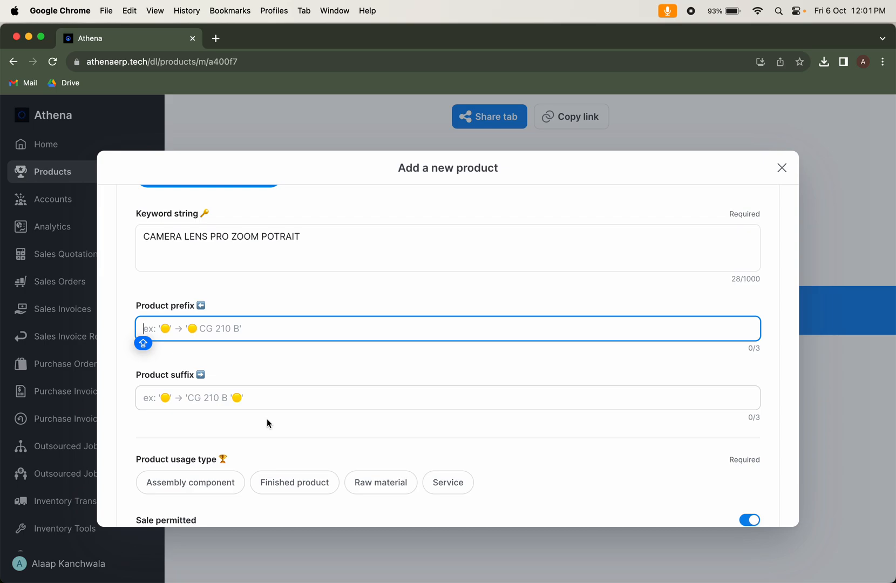
scroll(266, 419, "down", 15)
scroll(267, 419, "up", 10)
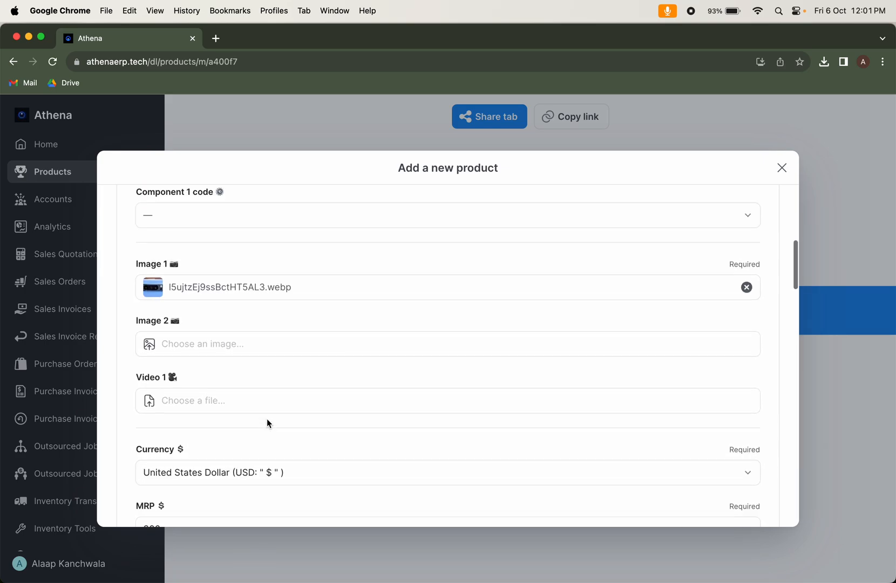
scroll(267, 419, "up", 5)
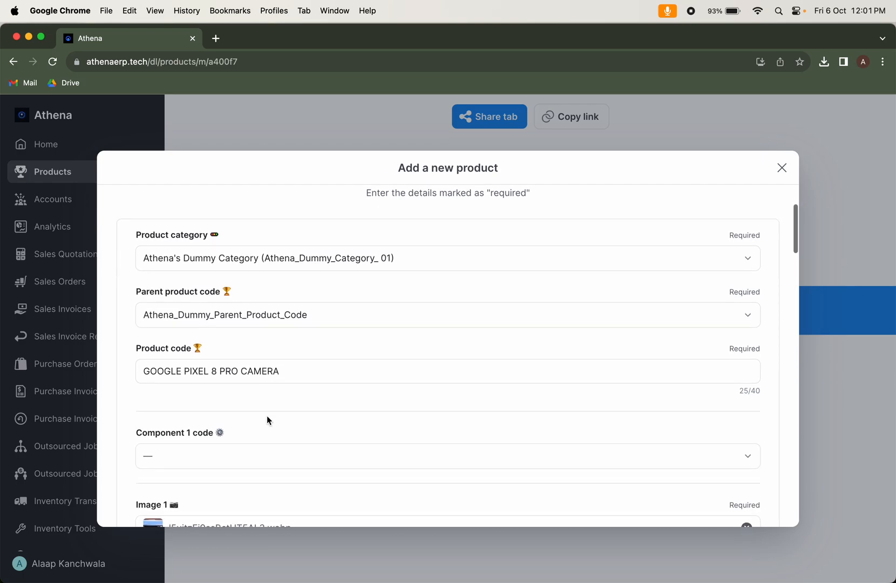
scroll(261, 429, "down", 20)
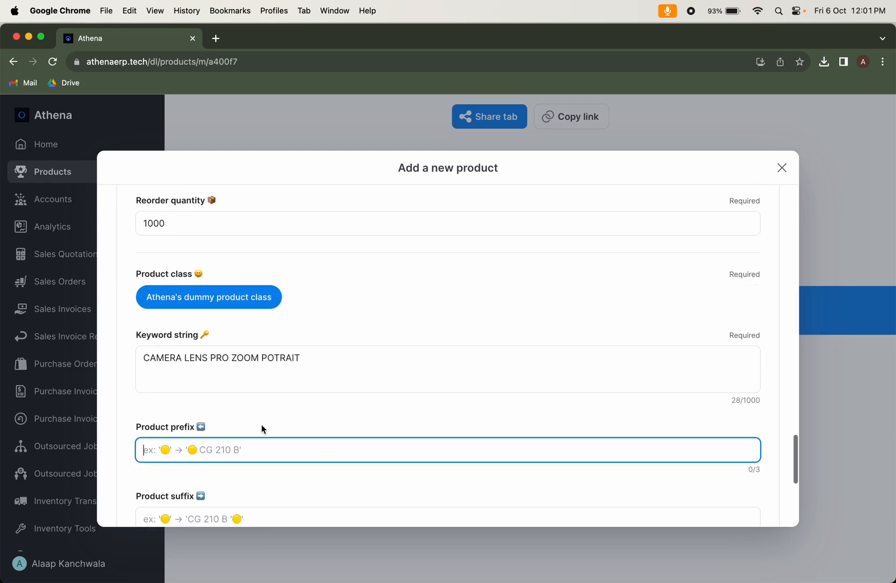
scroll(261, 429, "up", 3)
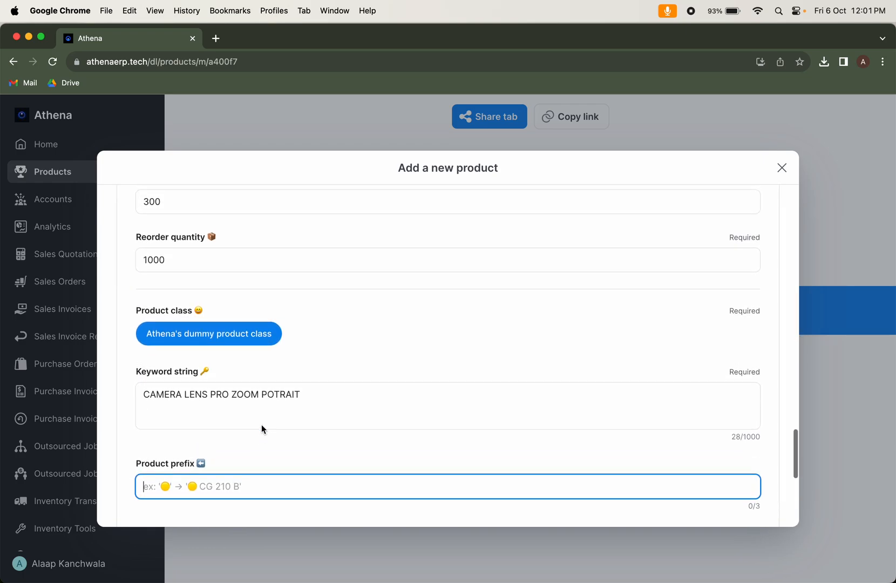
Search the web for EMOJI FINDER in a new tab, and look up CAMERA on the Emoji Finder site
left_click(216, 38)
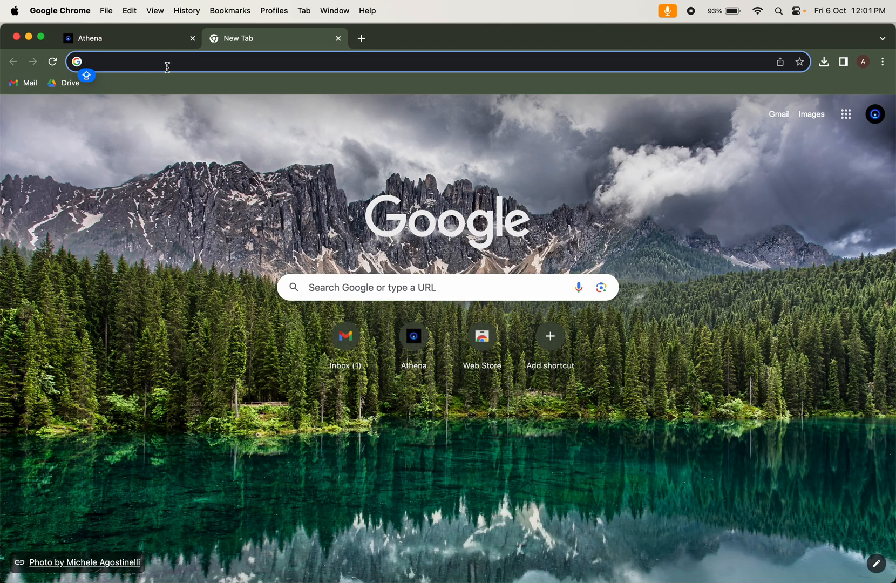
type("EMOJI")
key("Escape")
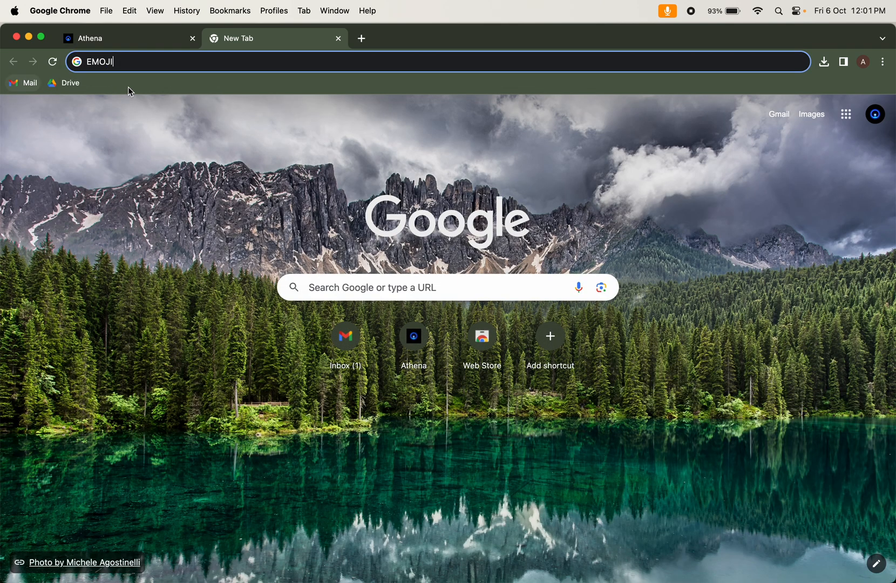
type("FINDER")
key("Return")
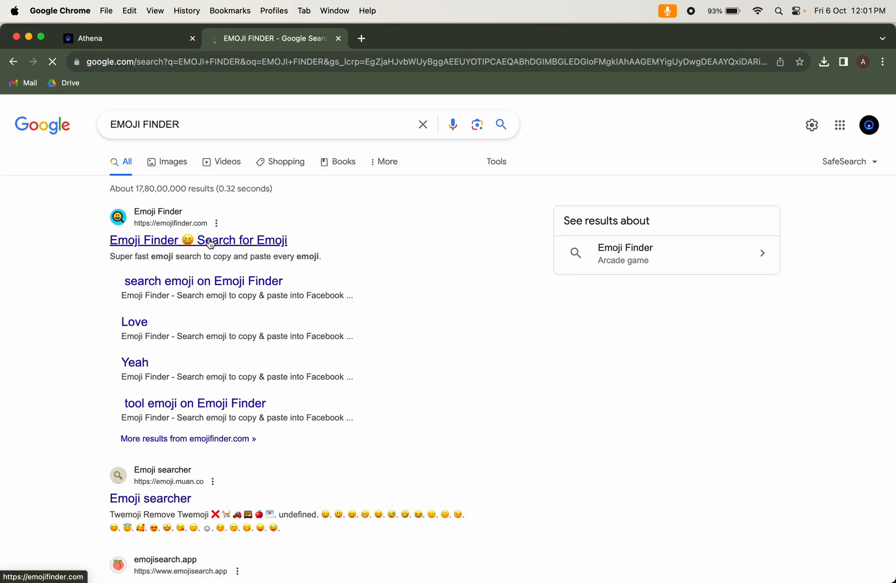
left_click(210, 244)
type("CAMERA")
key("Return")
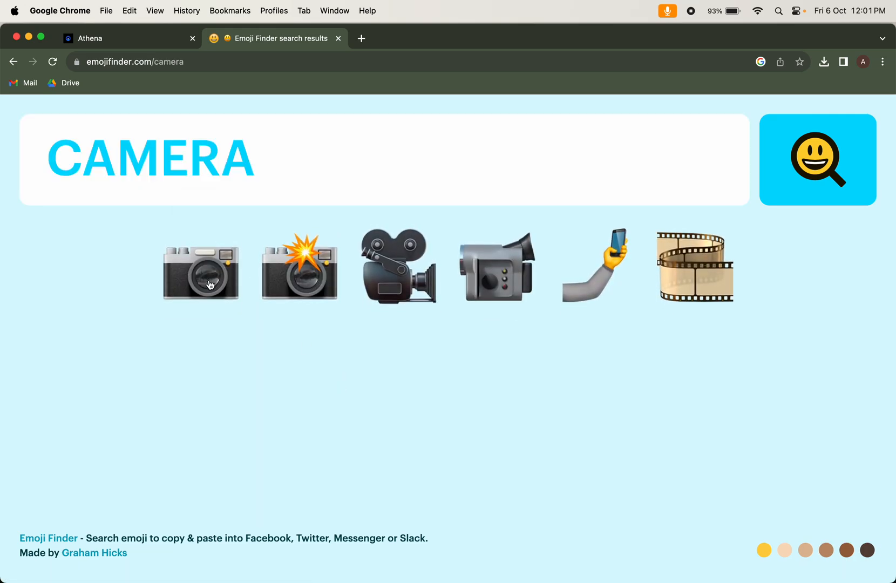
Copy the plain camera emoji without the flash and paste it into the Product prefix field in Athena
left_click(209, 282)
left_click(152, 52)
key("ctrl+shift+Tab")
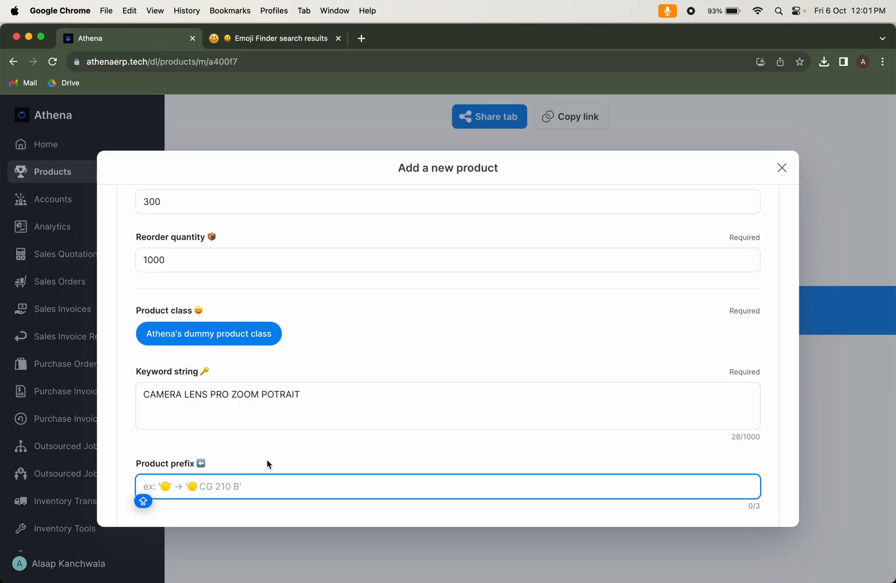
key("super+v")
scroll(254, 487, "down", 5)
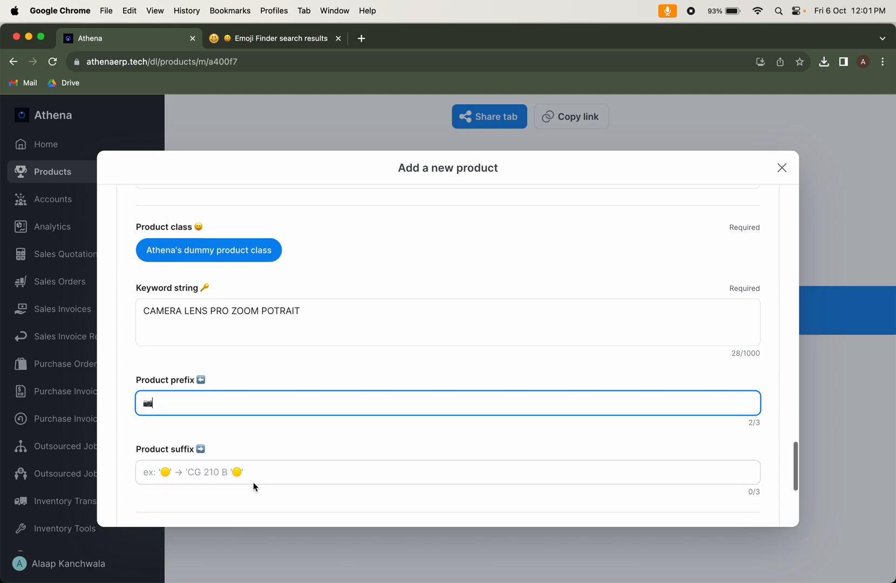
key("Caps_Lock")
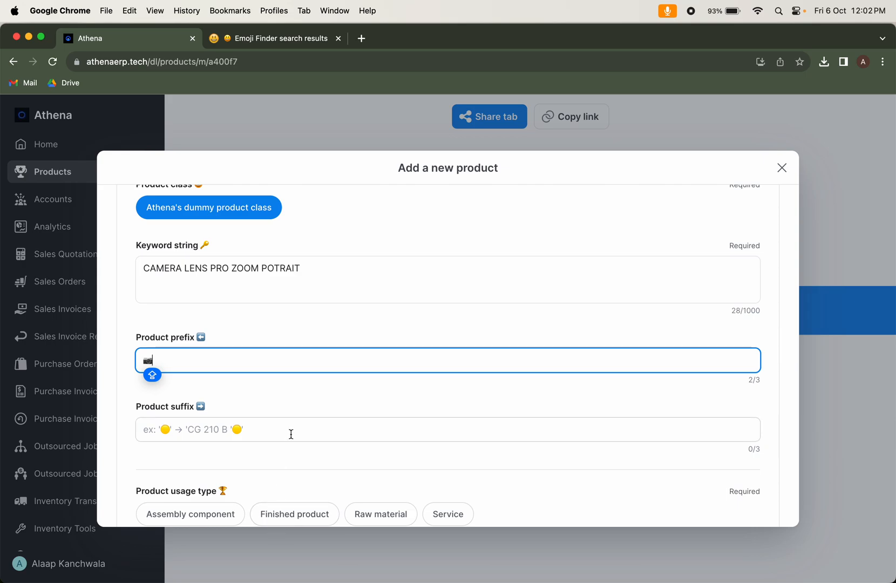
left_click(300, 37)
left_click(260, 168)
double_click(260, 172)
key("BackSpace")
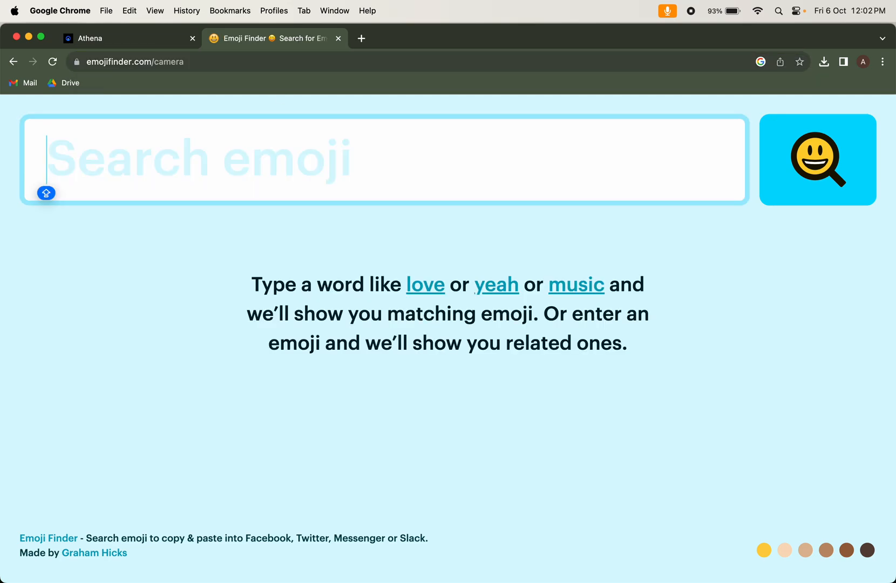
left_click(135, 41)
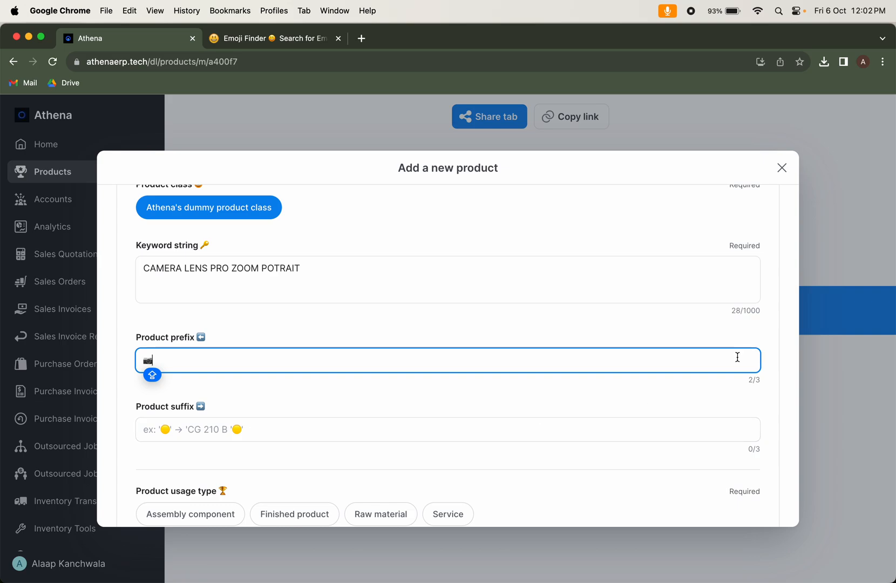
Switch to Emoji Finder, search for CAMERA and copy the film strip emoji
left_click(291, 37)
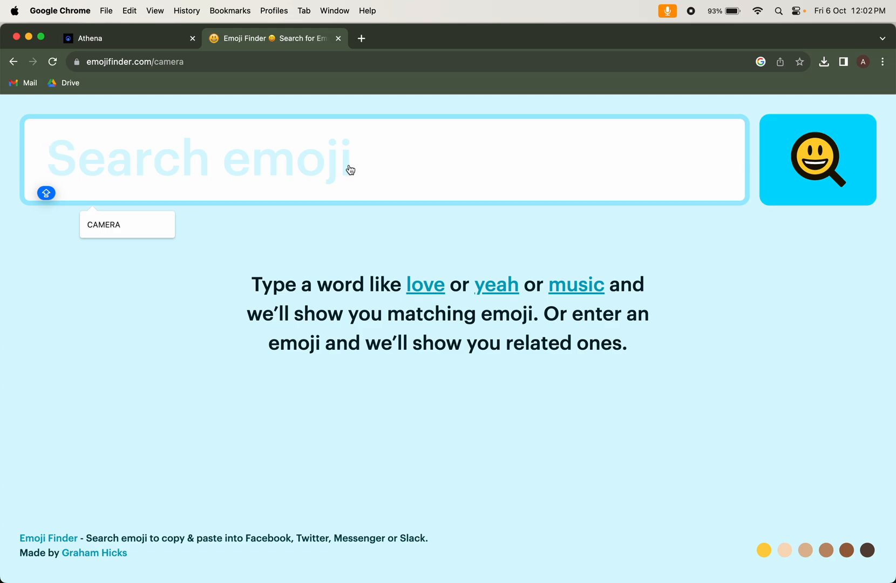
type("CERM")
key("Return")
type("CAMERA")
key("Return")
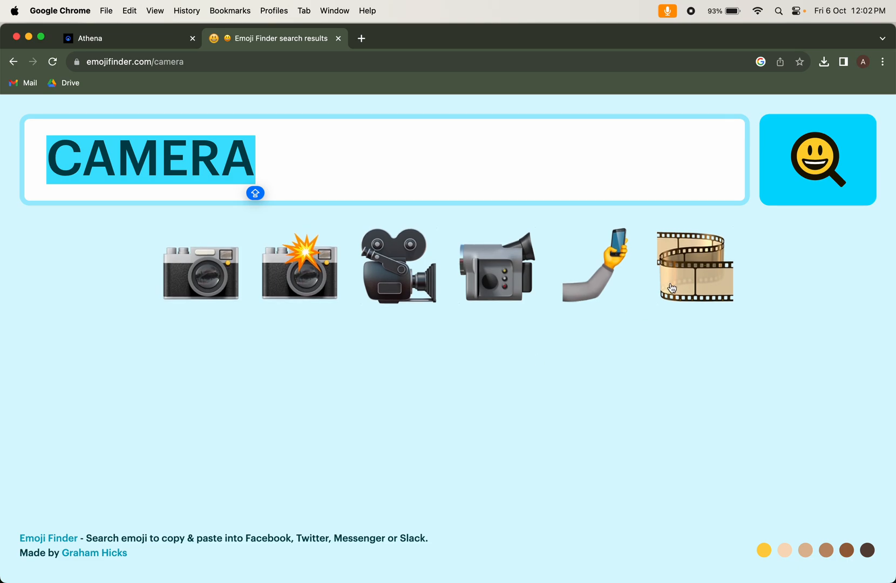
left_click(670, 289)
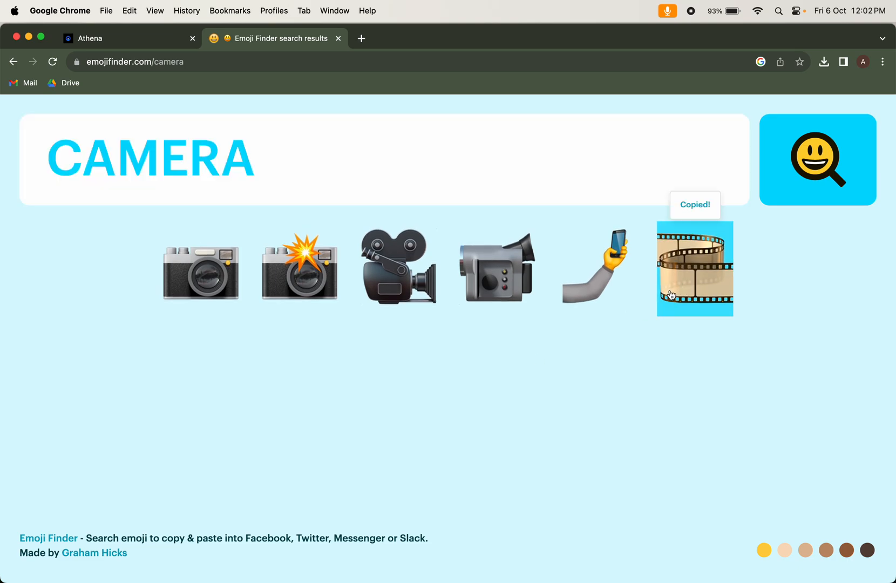
Switch back to Athena and paste the copied film strip emoji into the Product suffix field
left_click(169, 46)
left_click(390, 426)
key("super+v")
scroll(396, 422, "down", 2)
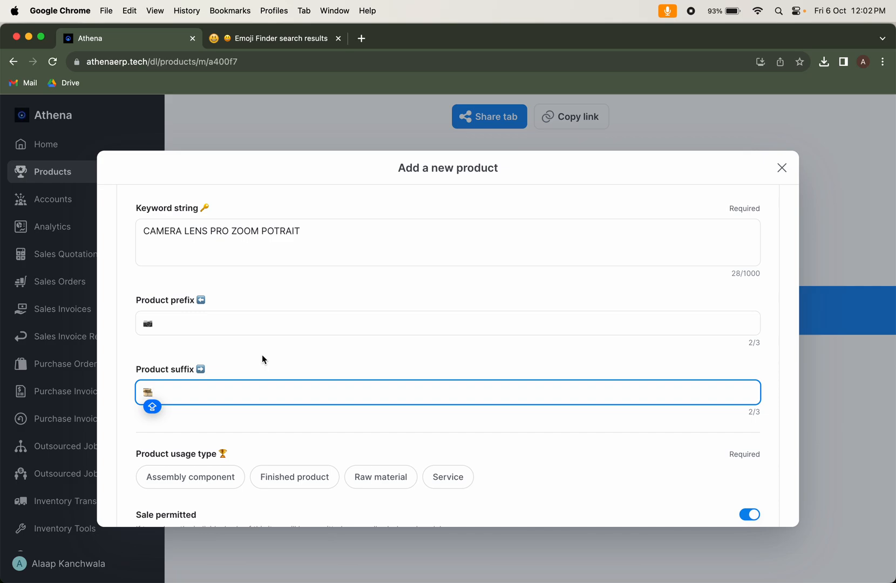
Set the product usage type to Assembly component, leave sale permitted on, and submit the new product
scroll(262, 355, "down", 5)
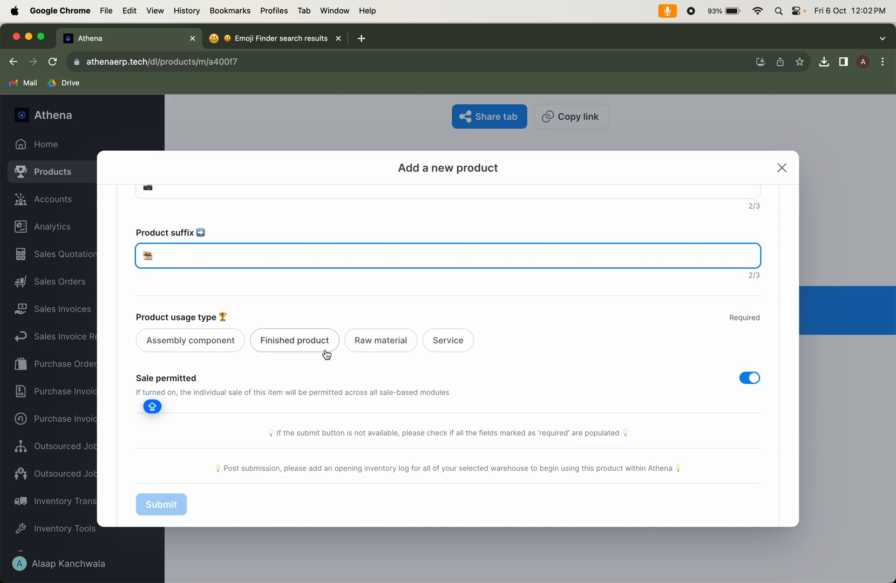
left_click(208, 344)
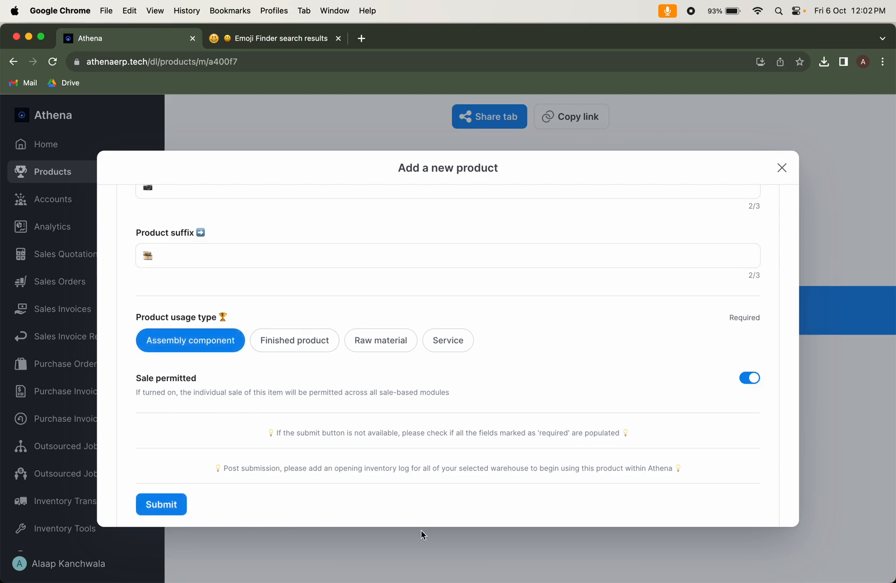
scroll(426, 507, "down", 1)
left_click(159, 488)
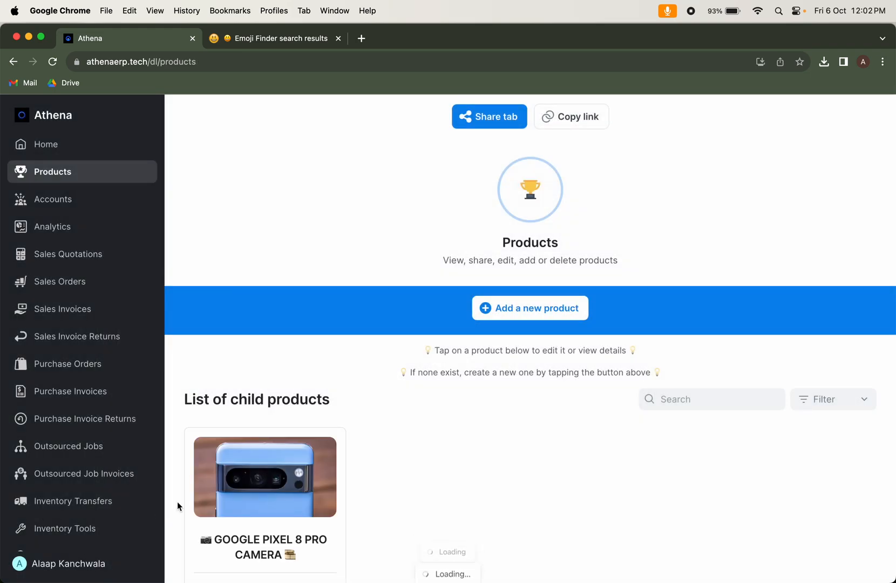
Open the GOOGLE PIXEL 8 PRO CAMERA product from the list of child products
scroll(392, 488, "down", 1)
scroll(392, 489, "down", 3)
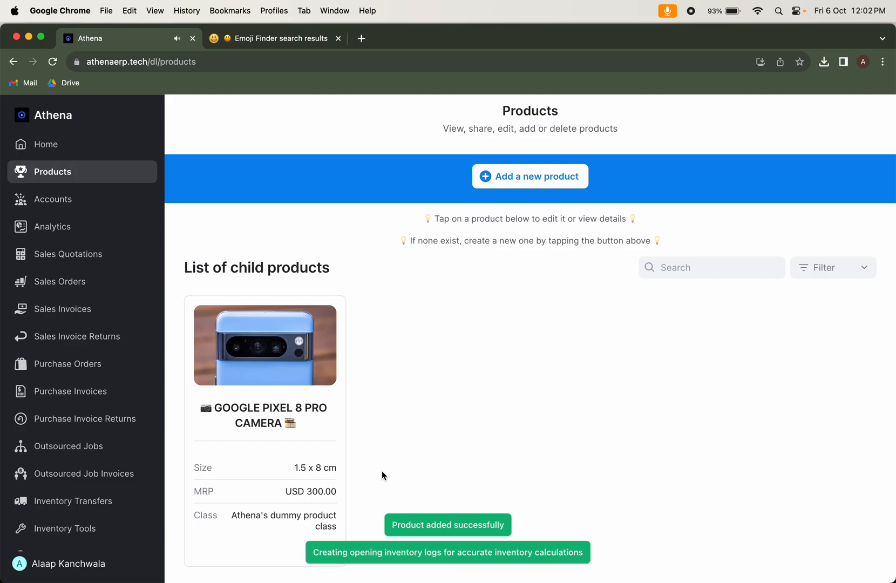
scroll(382, 472, "down", 1)
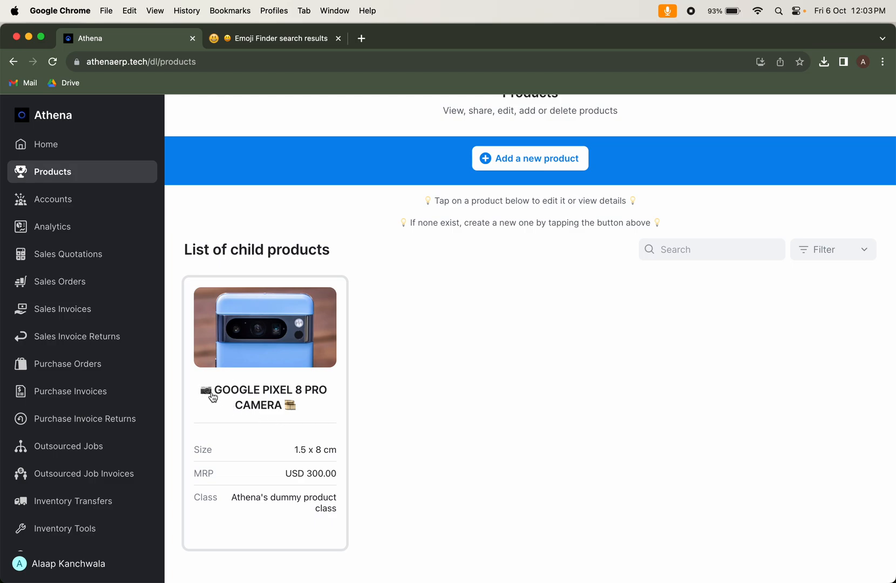
left_click(309, 422)
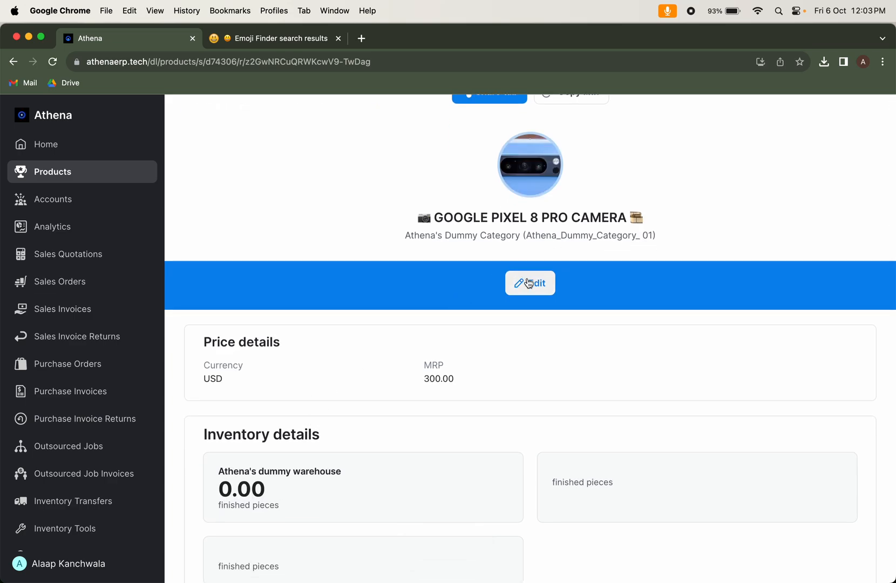
Reload the product's page and examine its price details, inventory details and inventory summary
scroll(527, 279, "down", 3)
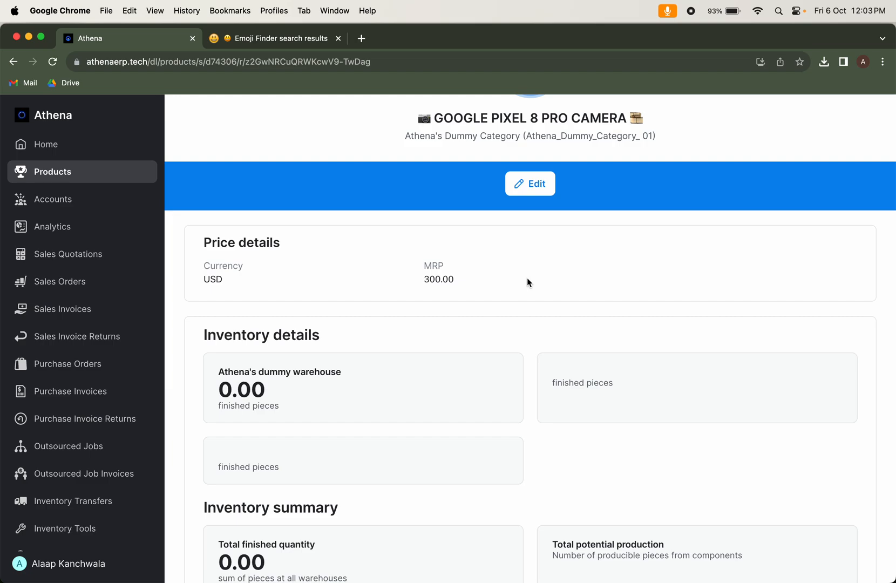
scroll(527, 282, "down", 3)
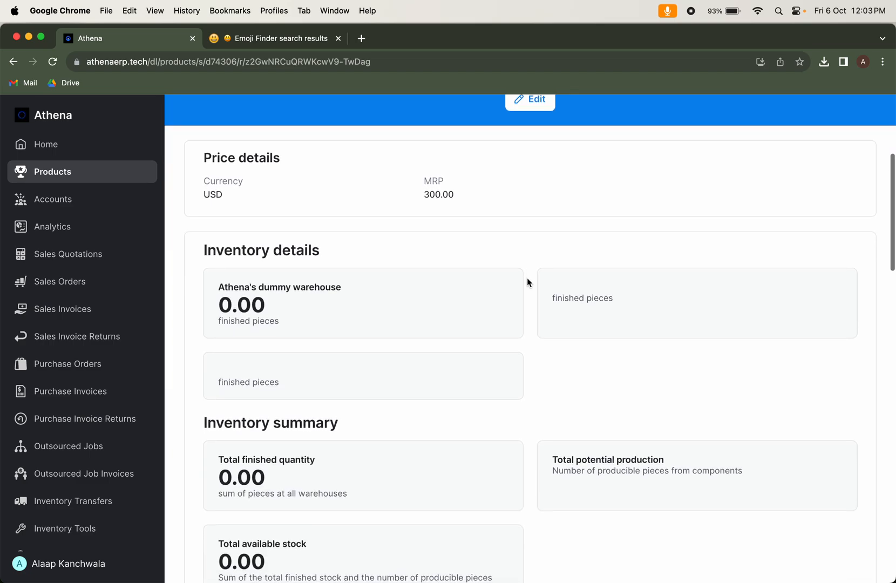
key("super+r")
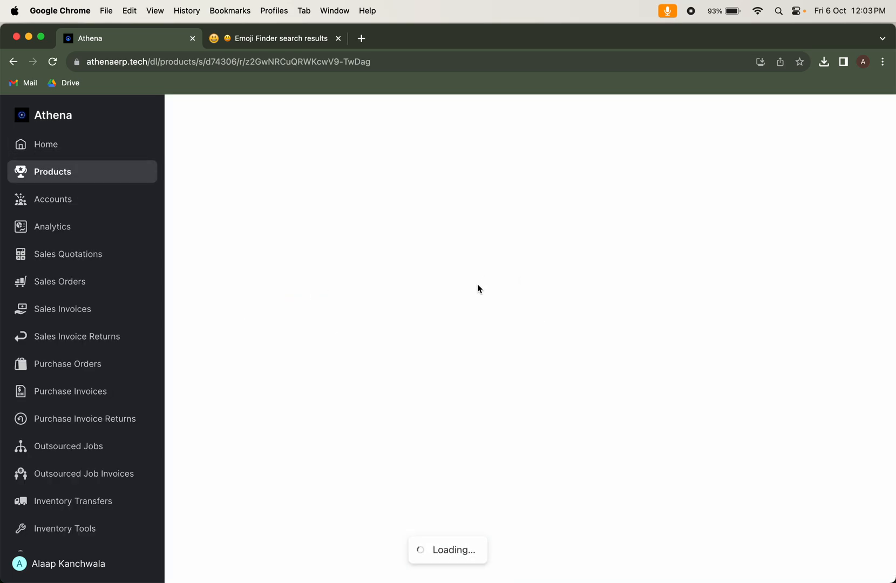
scroll(477, 289, "down", 2)
scroll(477, 283, "down", 6)
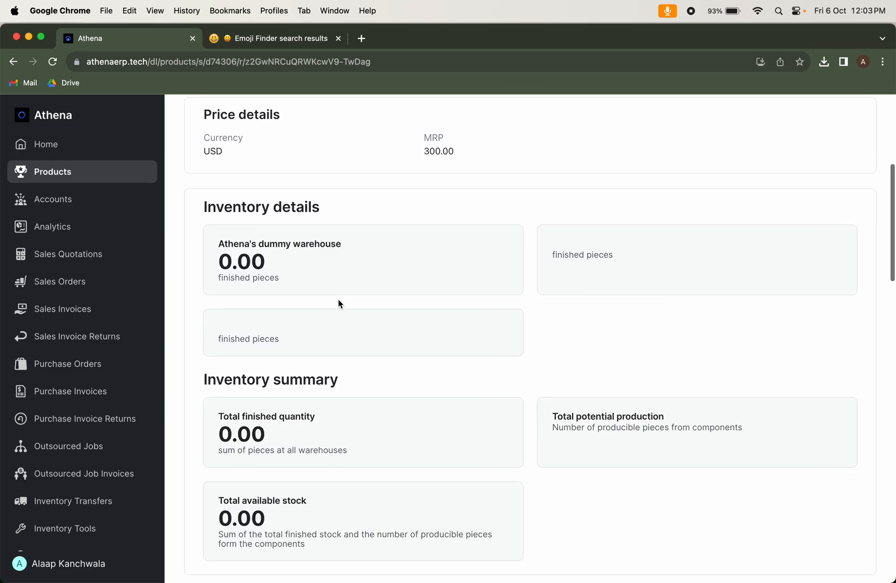
Examine the rest of the product's page, from the inventory summary and media through identification, physical, purchase and search details to the activity logs
scroll(338, 300, "down", 4)
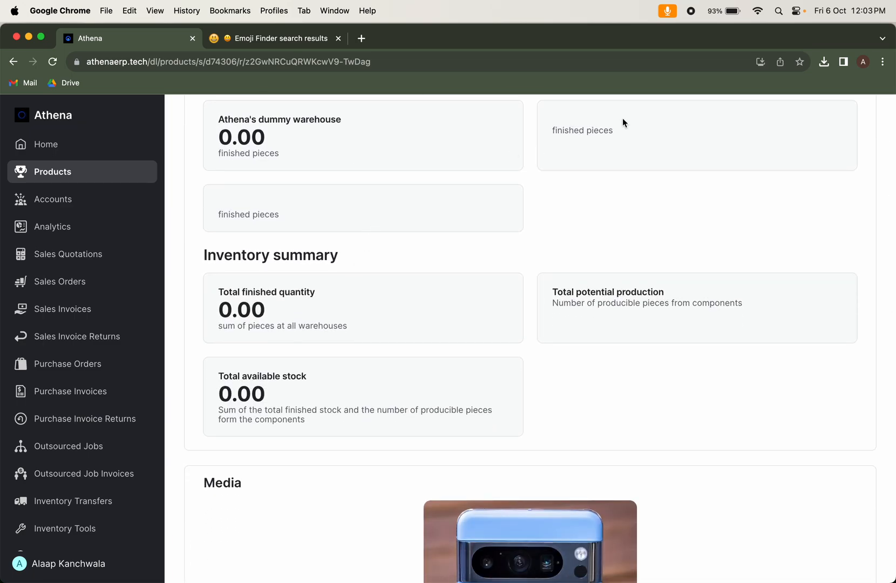
scroll(524, 248, "down", 2)
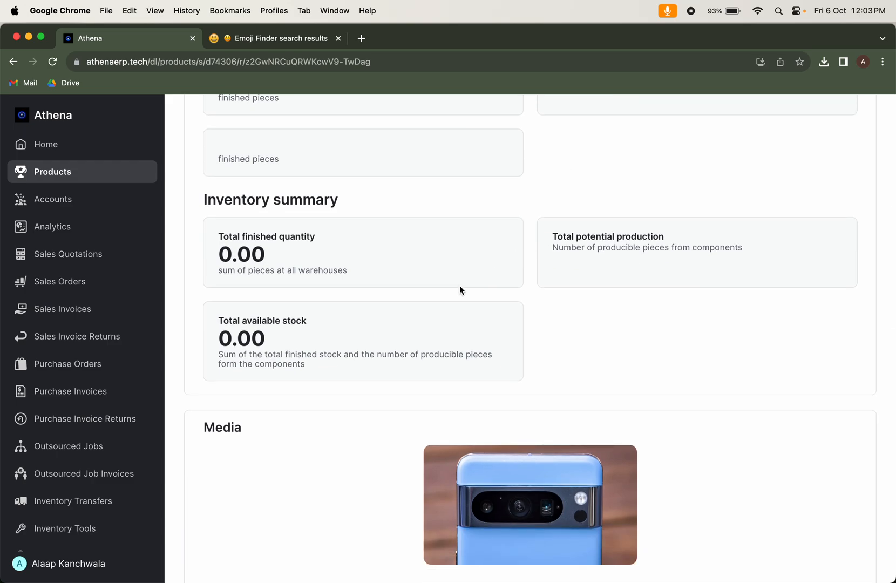
scroll(477, 265, "down", 1)
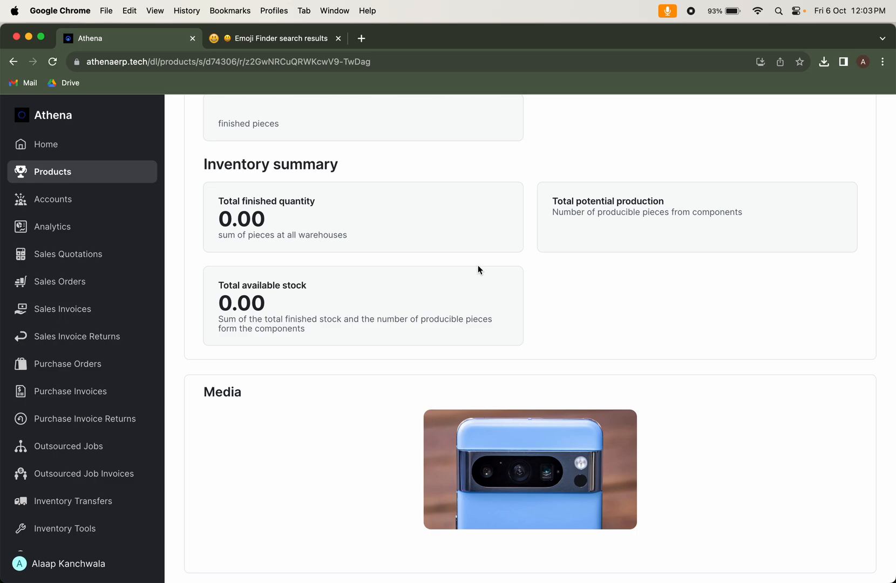
scroll(477, 266, "down", 5)
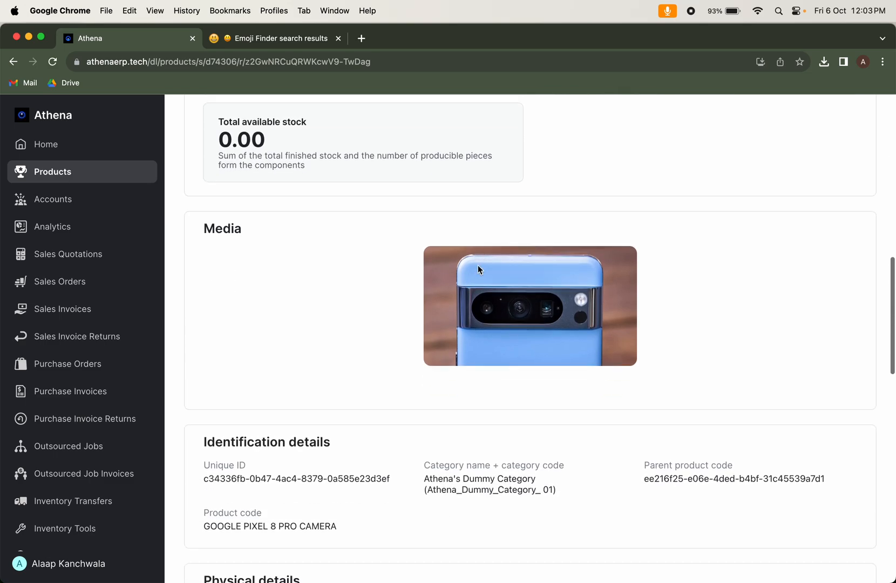
scroll(478, 270, "down", 1)
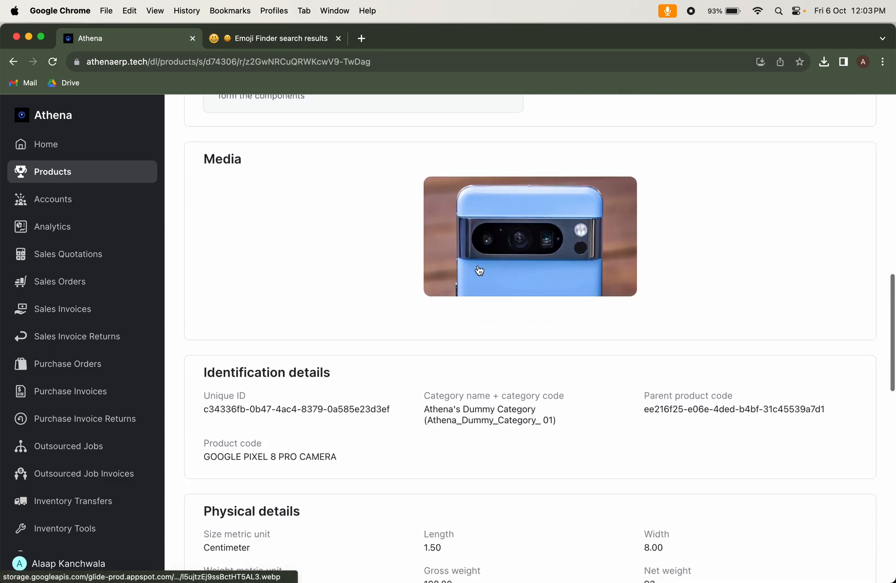
scroll(479, 270, "down", 4)
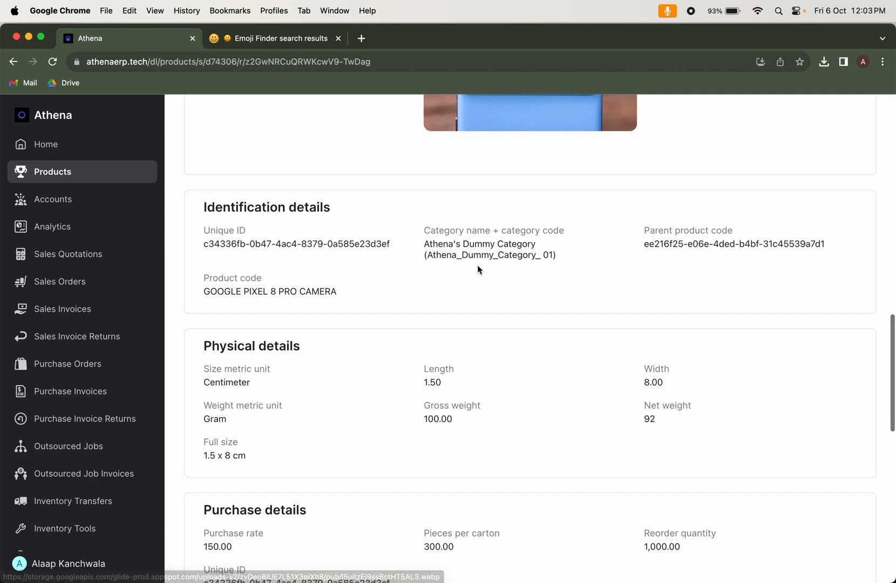
scroll(374, 269, "down", 3)
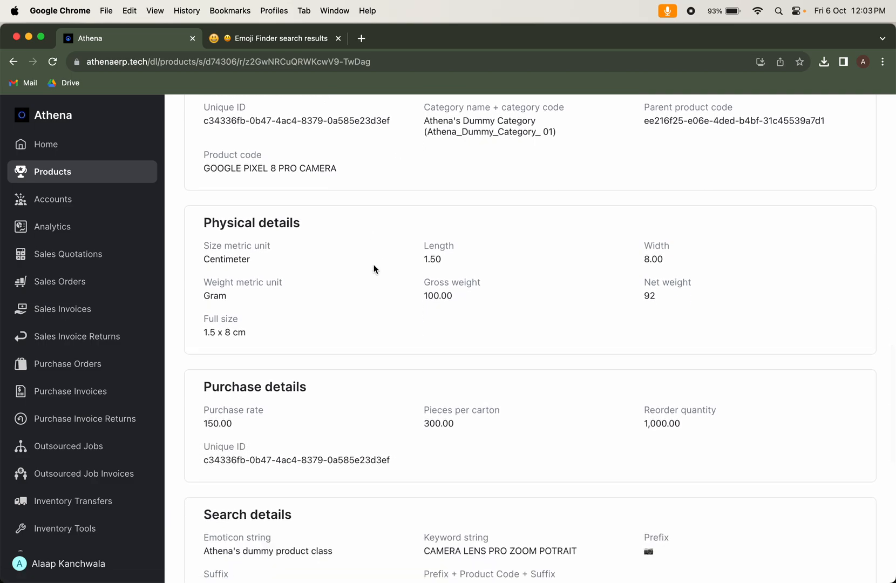
scroll(374, 269, "down", 1)
scroll(375, 268, "down", 1)
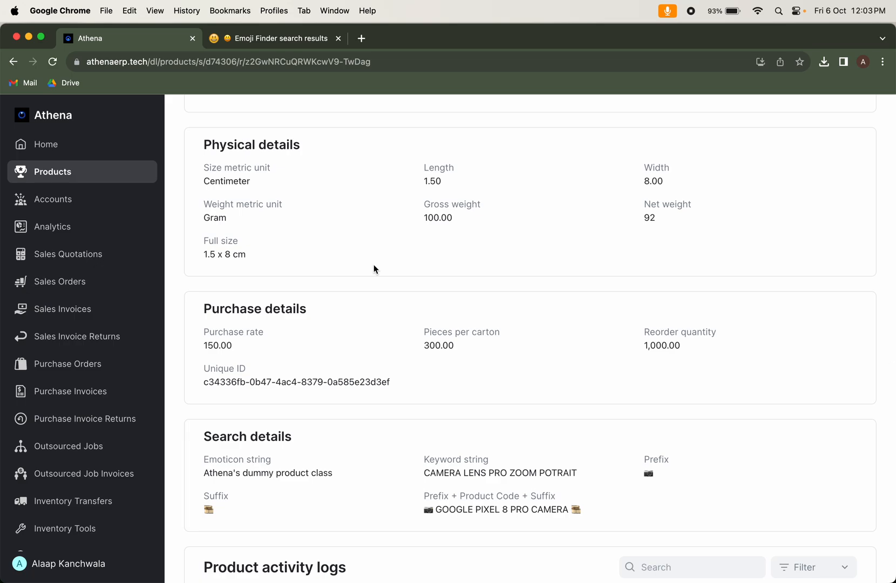
scroll(374, 269, "down", 2)
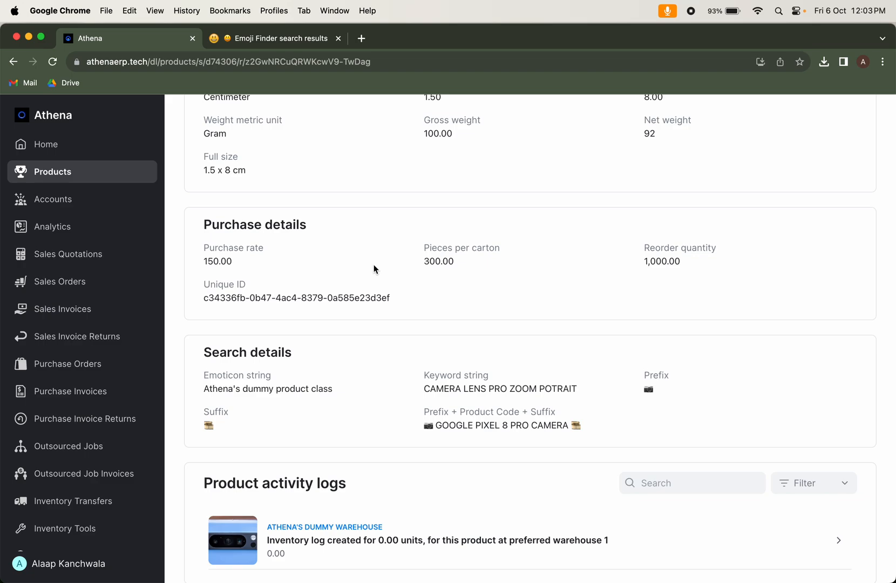
scroll(375, 269, "down", 2)
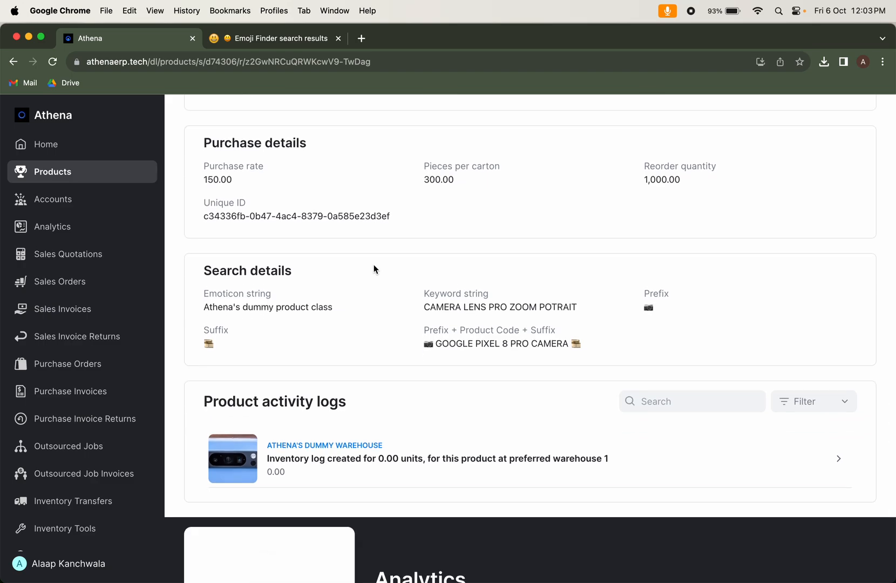
scroll(374, 269, "down", 1)
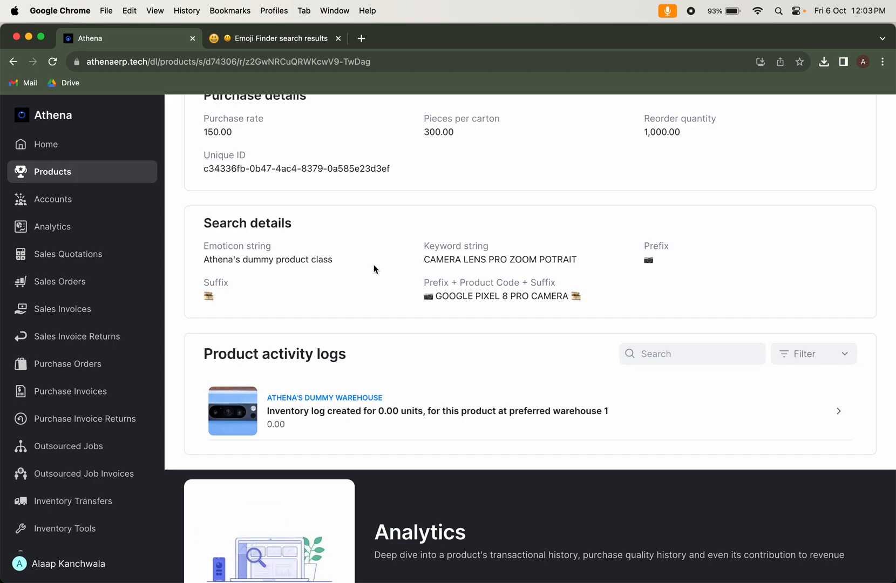
scroll(380, 379, "down", 1)
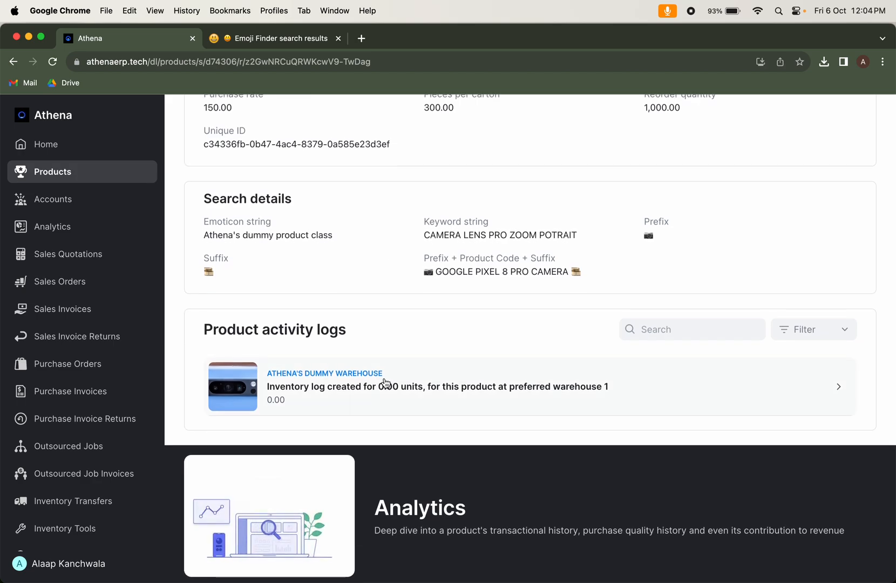
Open the Athena's dummy warehouse entry in the product activity logs and examine its product activity details
scroll(385, 381, "up", 3)
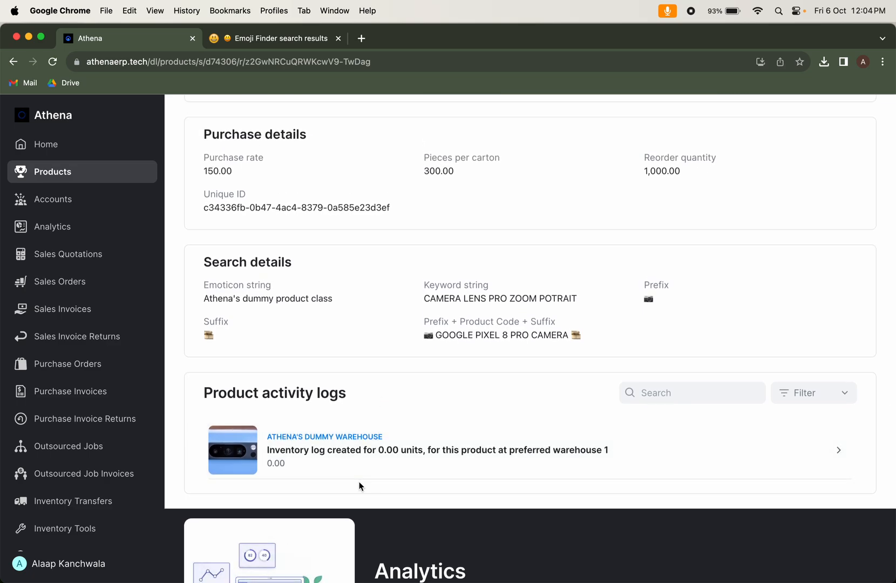
left_click(356, 465)
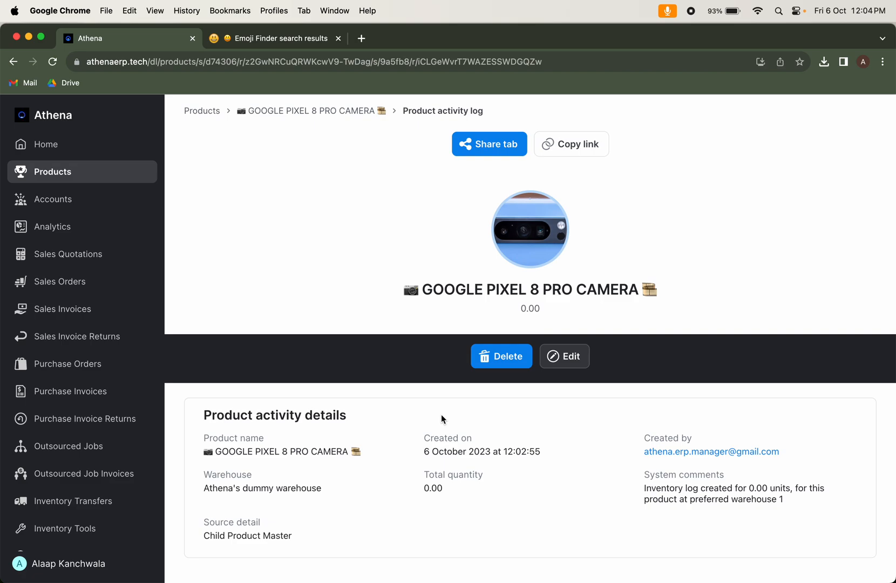
scroll(441, 415, "down", 1)
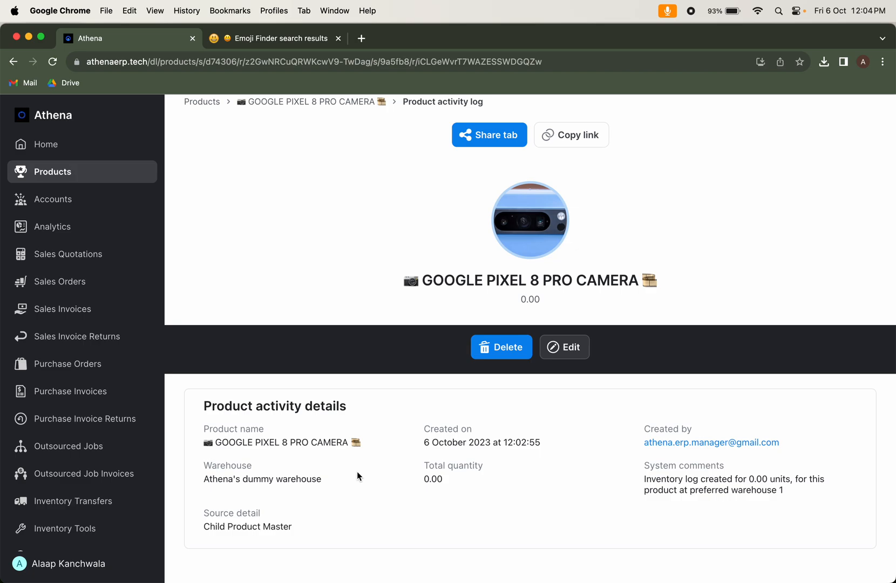
Go back from the activity log to the GOOGLE PIXEL 8 PRO CAMERA page and return to the Products list
left_click(321, 103)
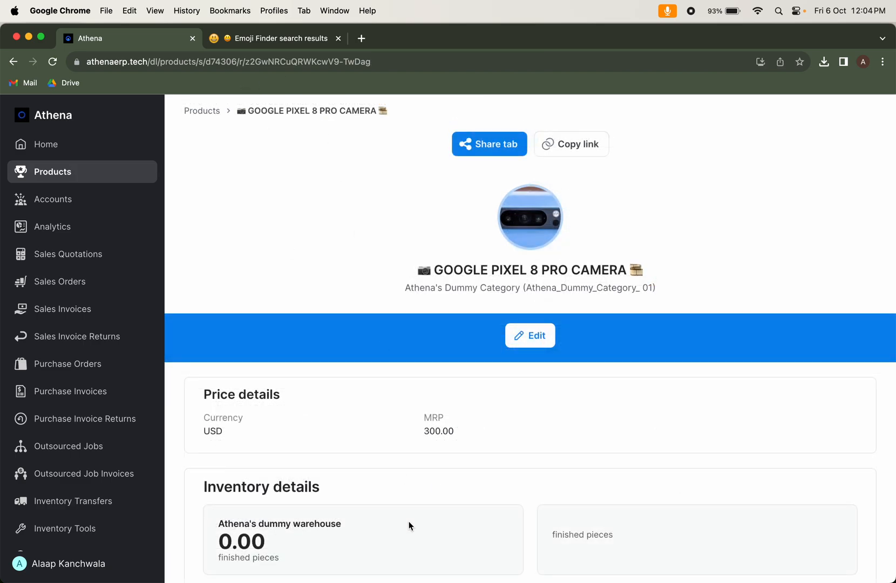
scroll(409, 525, "down", 3)
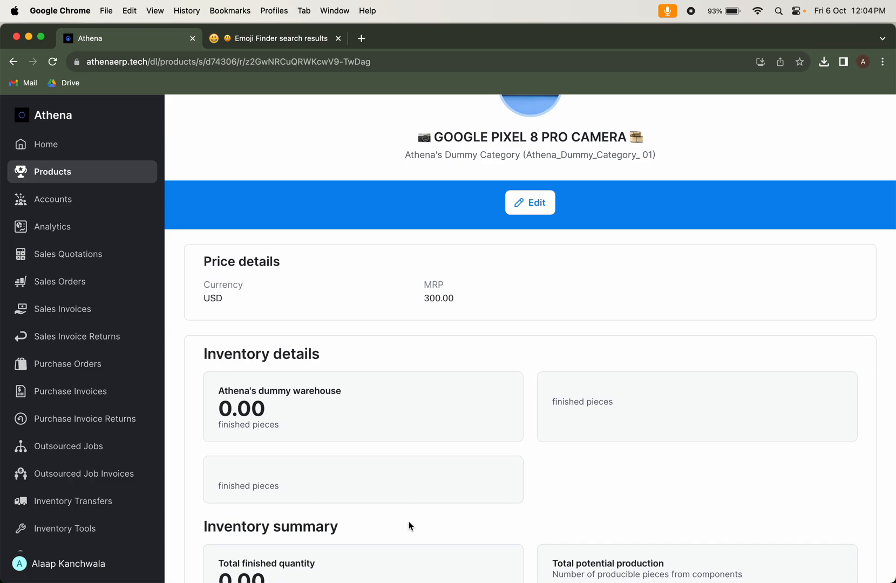
scroll(409, 525, "up", 3)
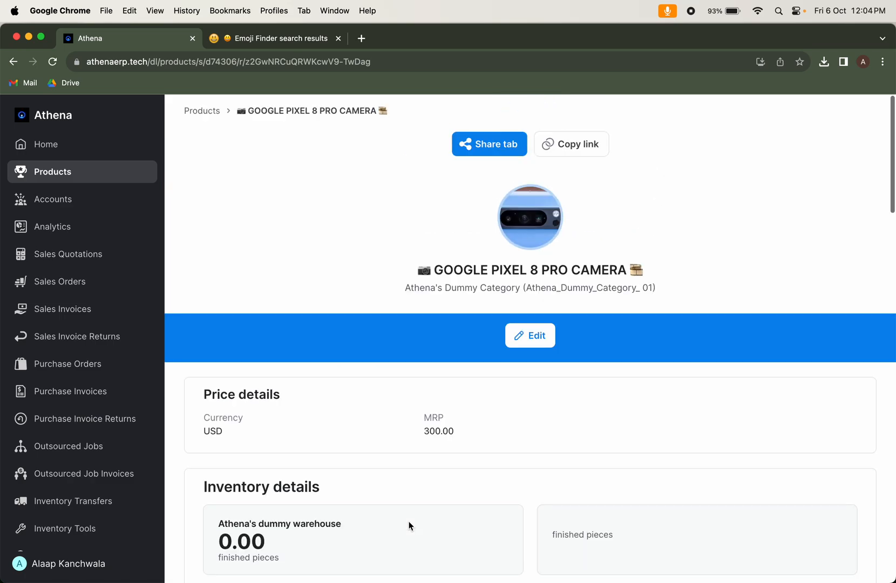
left_click(214, 112)
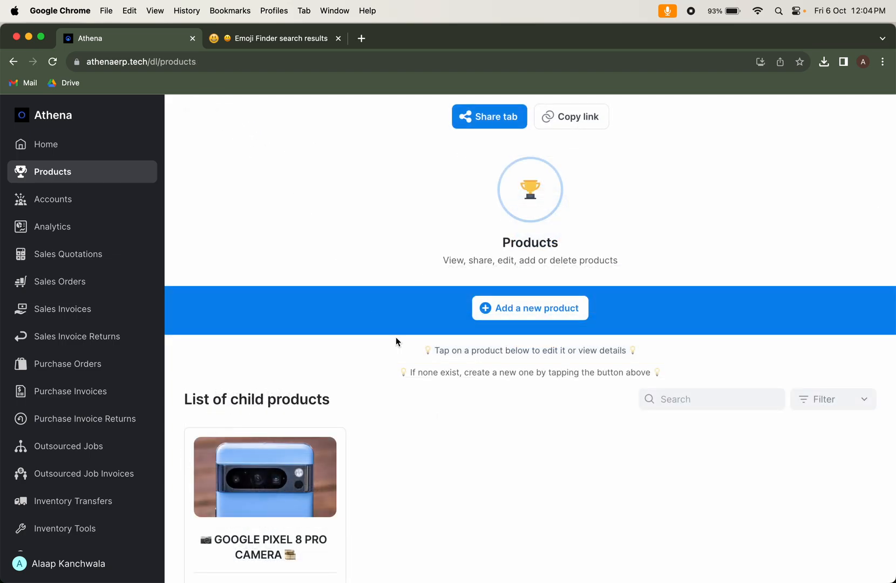
Start a new product with category Athena's Dummy Category (Athena_Dummy_Category_ 01) and parent product code Athena_Dummy_Parent_Product_Code
left_click(522, 312)
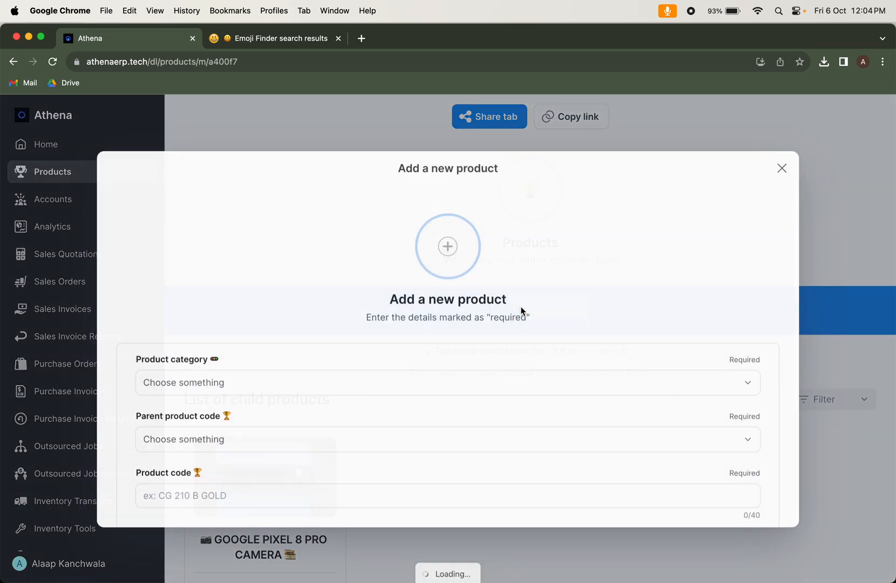
left_click(275, 388)
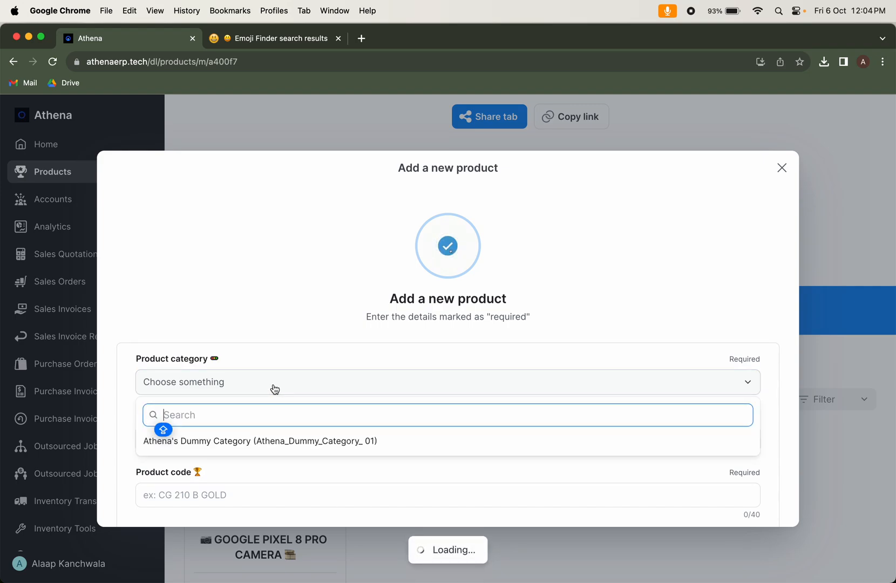
left_click(276, 441)
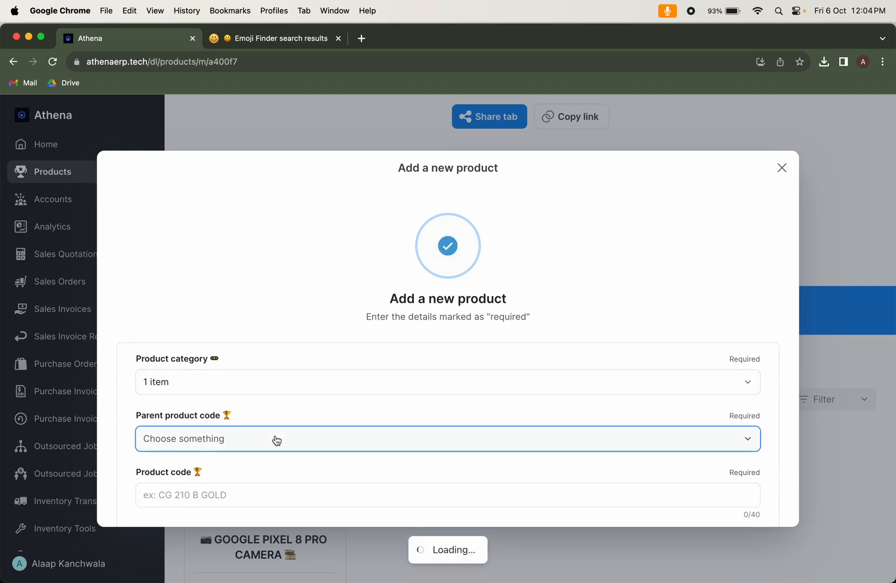
left_click(276, 440)
left_click(276, 499)
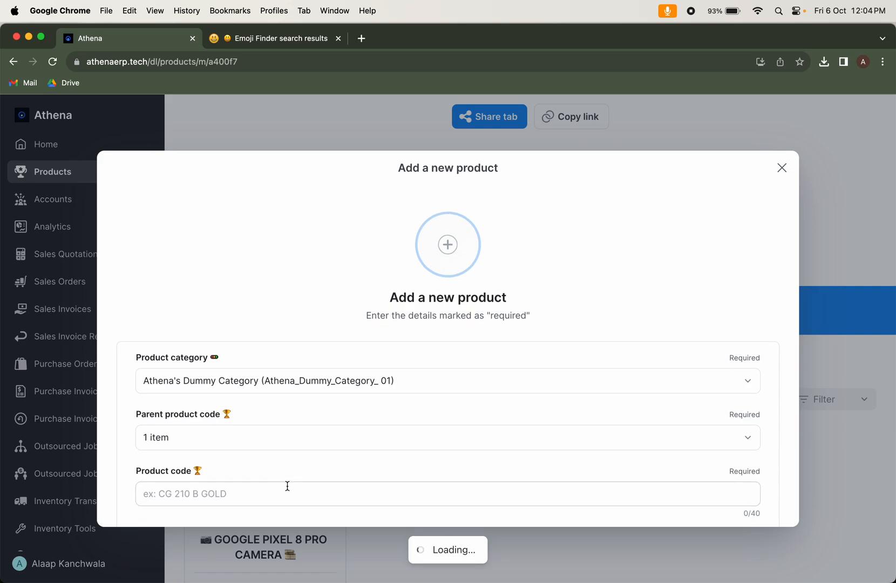
Enter GOOGLE TENSOR G3 CHIPSET as the new product's product code
left_click(301, 449)
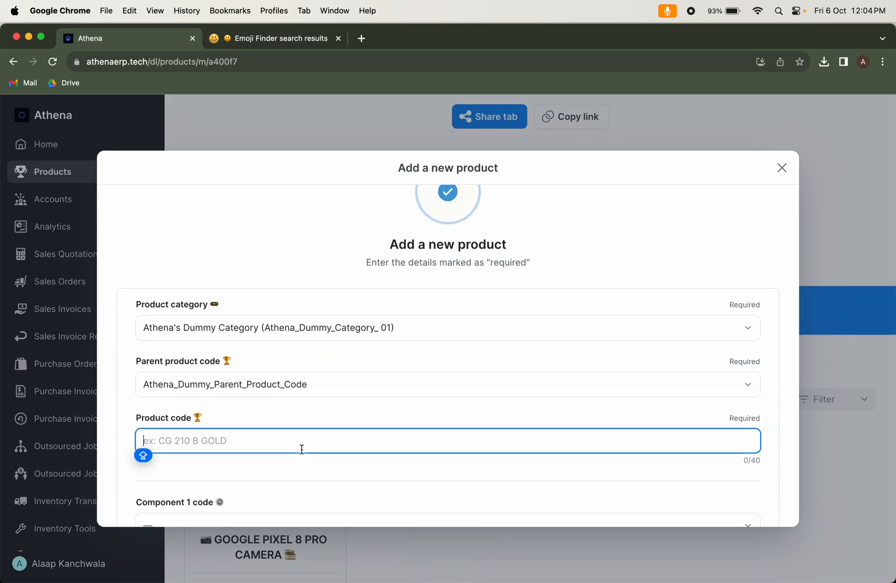
type("GOOGLE TE")
type("NSOR ")
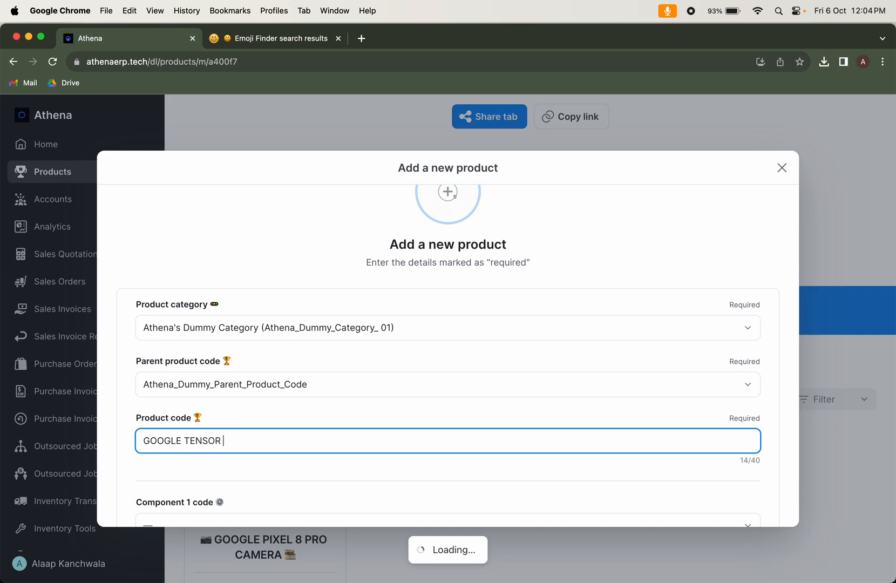
type("G3 CHIPSET")
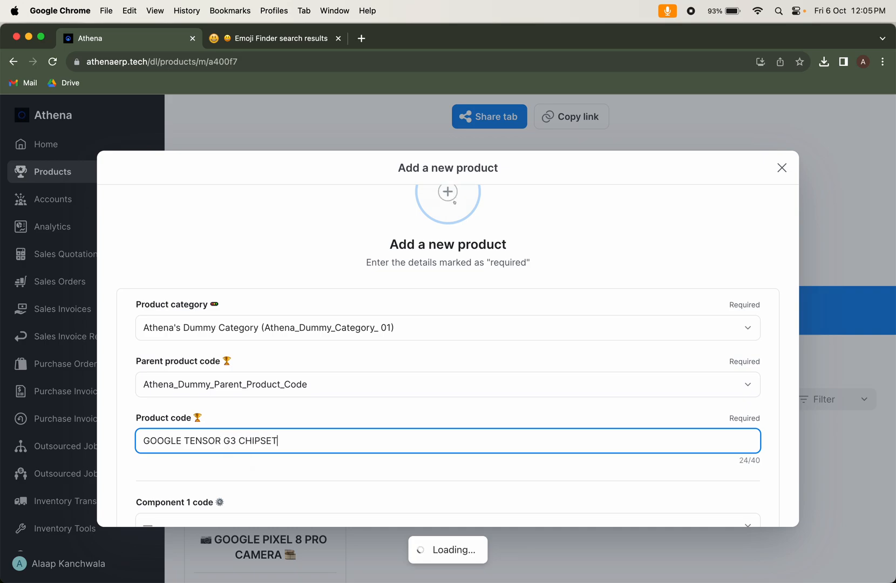
Upload g3 chipset.jpeg from Downloads as Image 1 of the new product
scroll(389, 385, "down", 5)
scroll(330, 404, "down", 3)
left_click(357, 322)
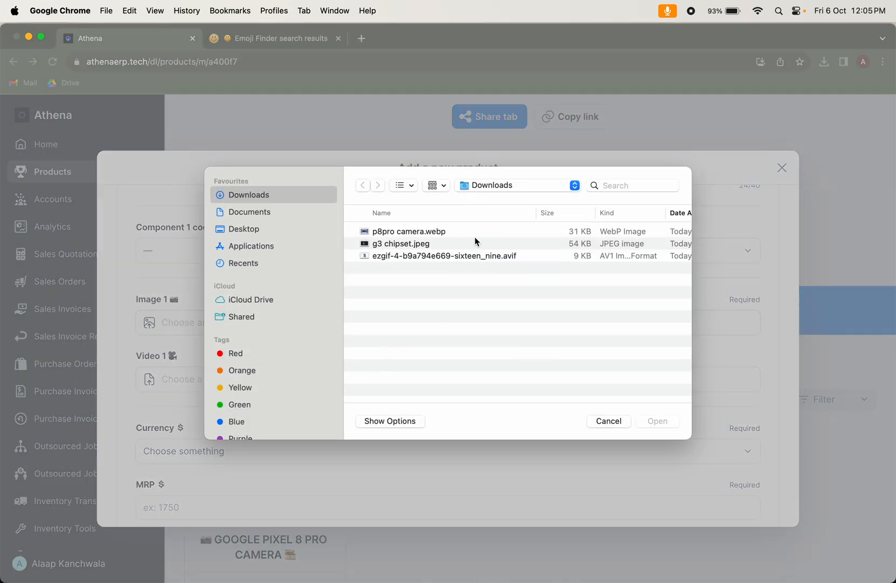
double_click(449, 244)
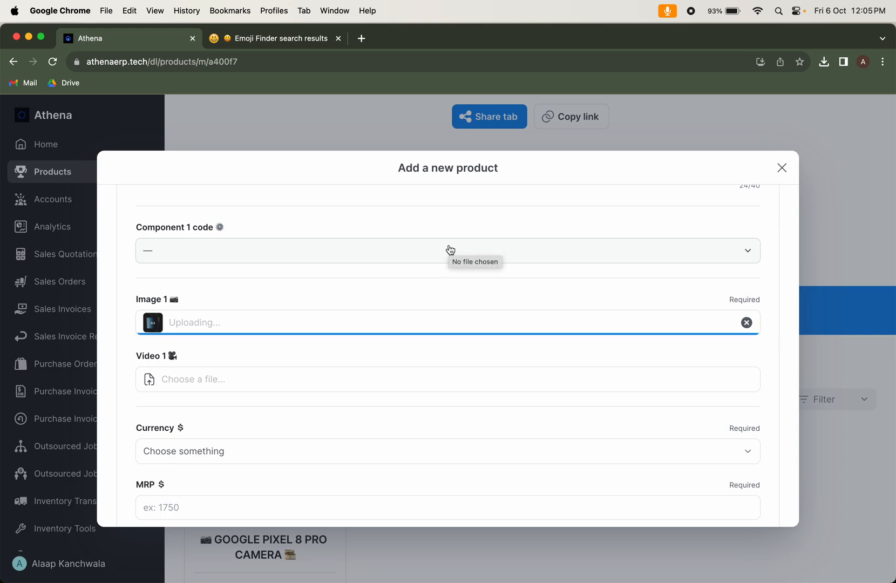
scroll(372, 351, "down", 3)
left_click(318, 293)
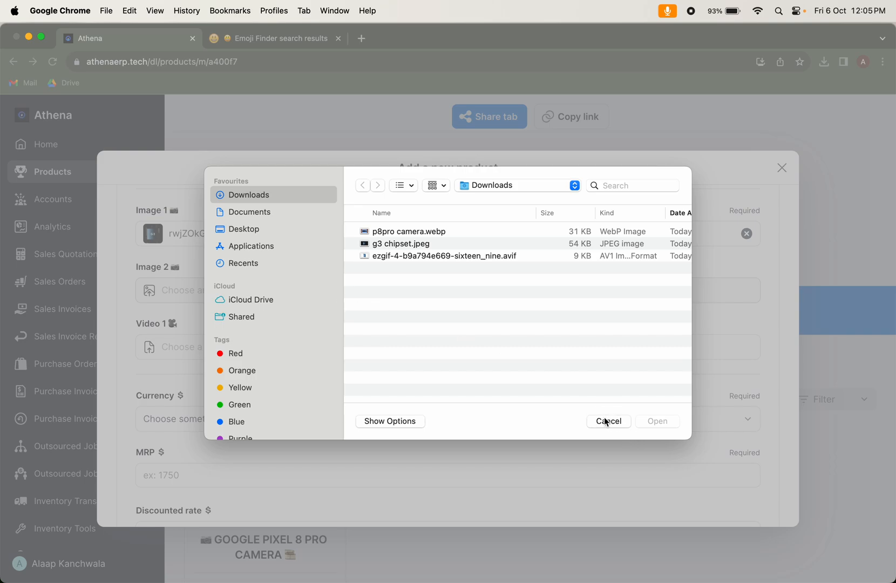
left_click(605, 421)
Set the new product's currency to United States Dollar (USD) and its MRP to 180
left_click(326, 420)
type("USD")
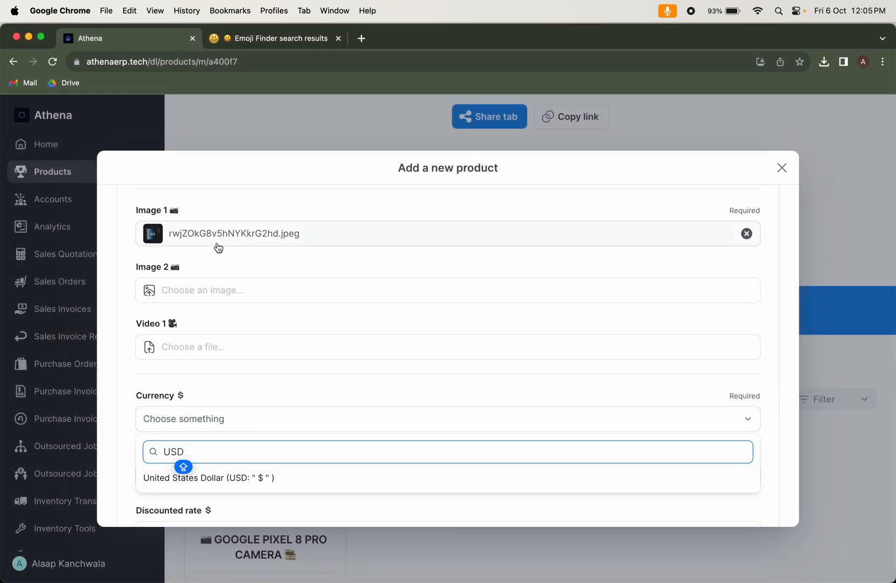
left_click(258, 478)
scroll(312, 418, "down", 3)
left_click(301, 380)
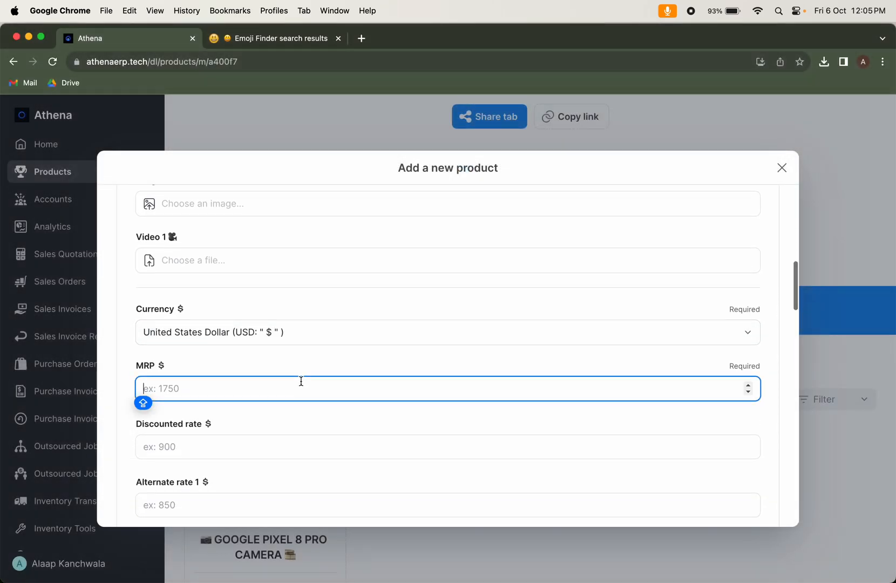
type("180")
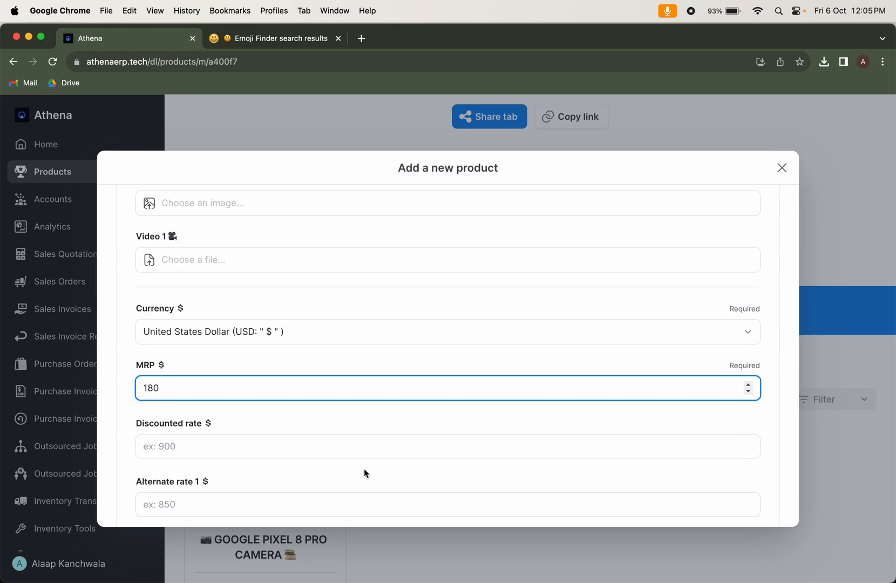
Set the new product's discounted rate to 150 and its alternate rate 1 to 120, leaving alternate rate 2 empty
scroll(364, 469, "down", 5)
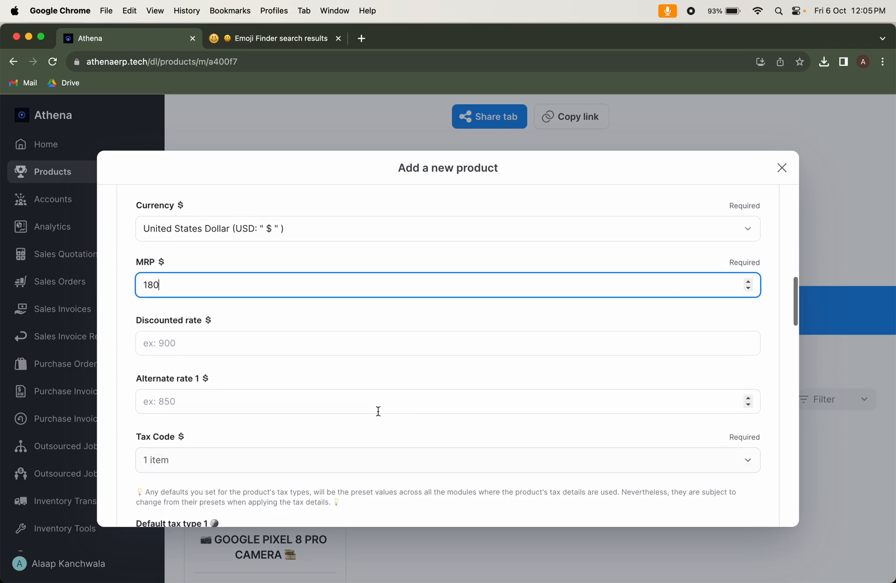
left_click(357, 245)
key("Caps_Lock")
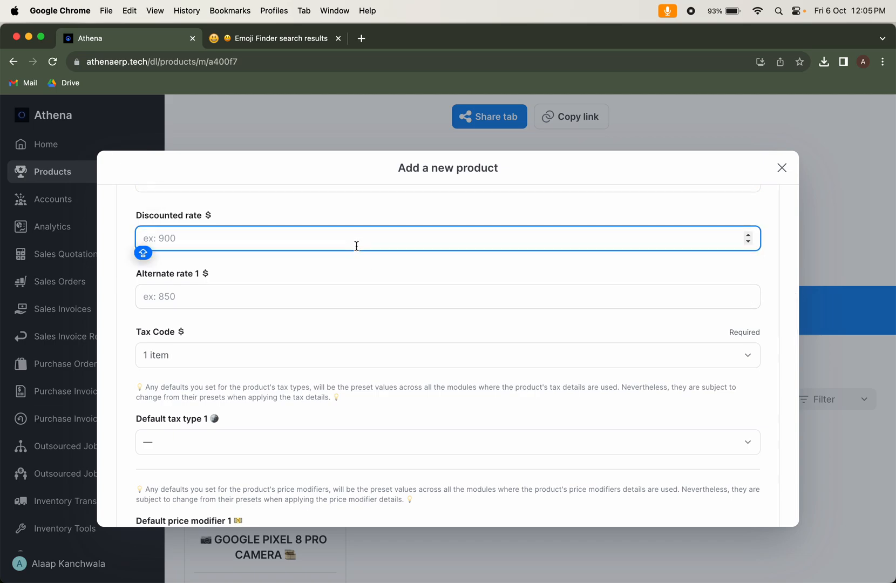
scroll(329, 379, "up", 2)
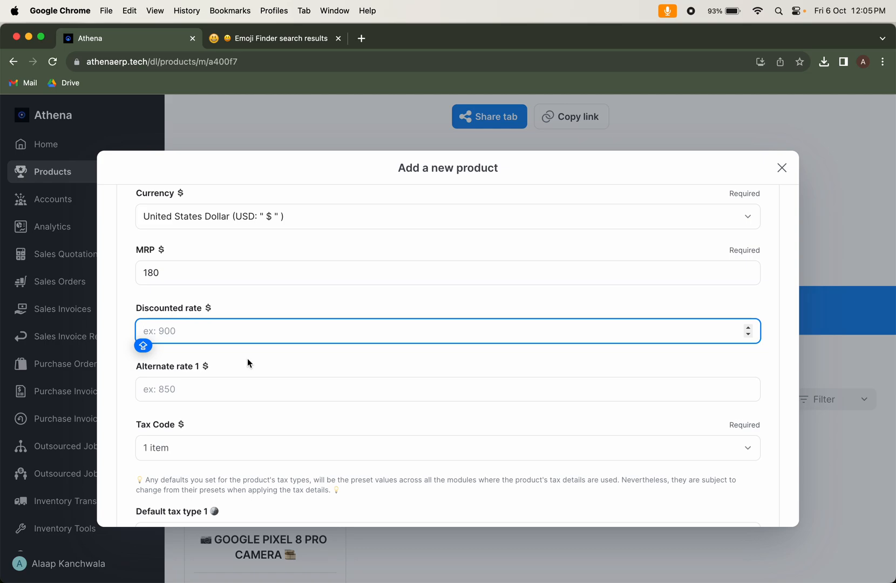
type("150")
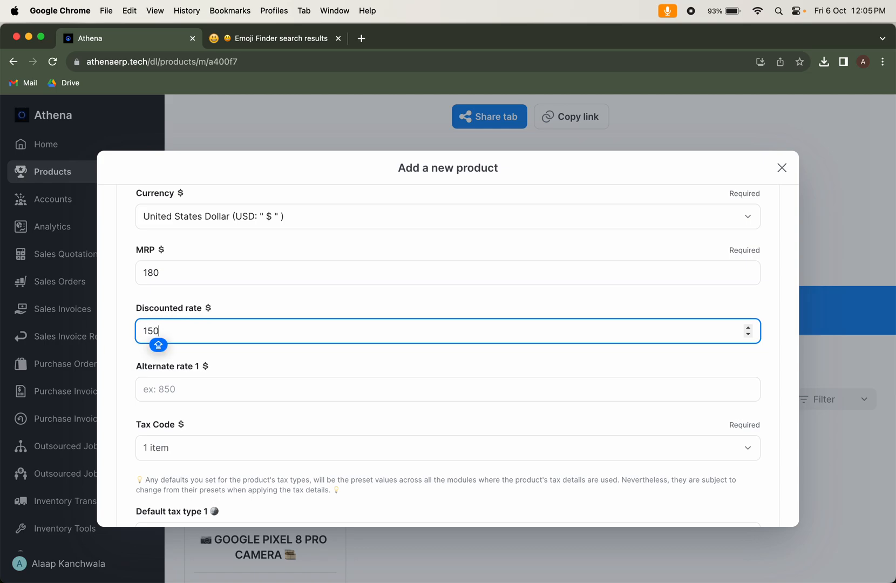
left_click(257, 394)
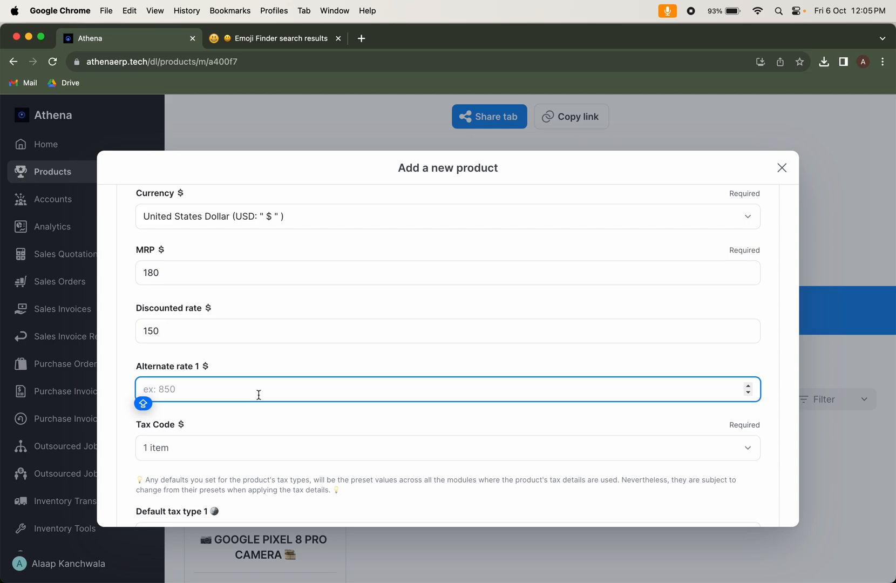
type("120")
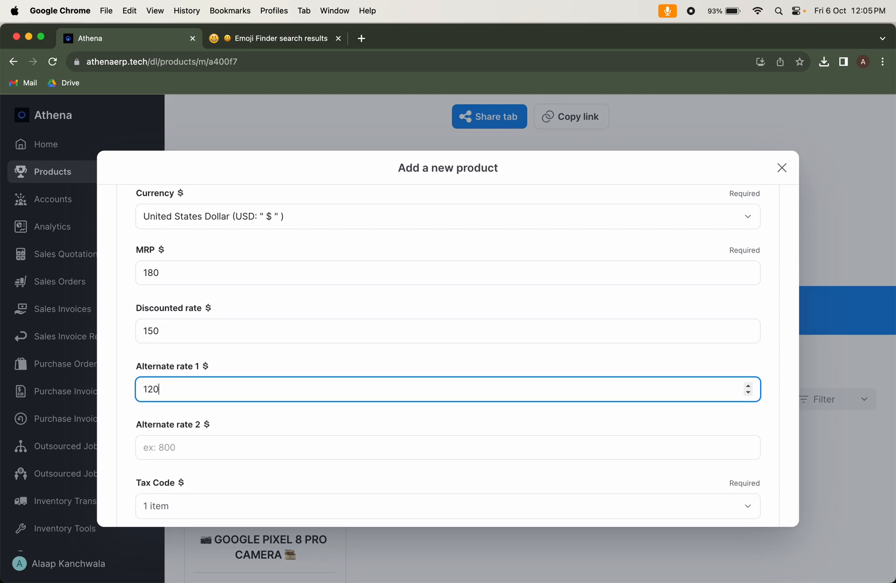
left_click(265, 447)
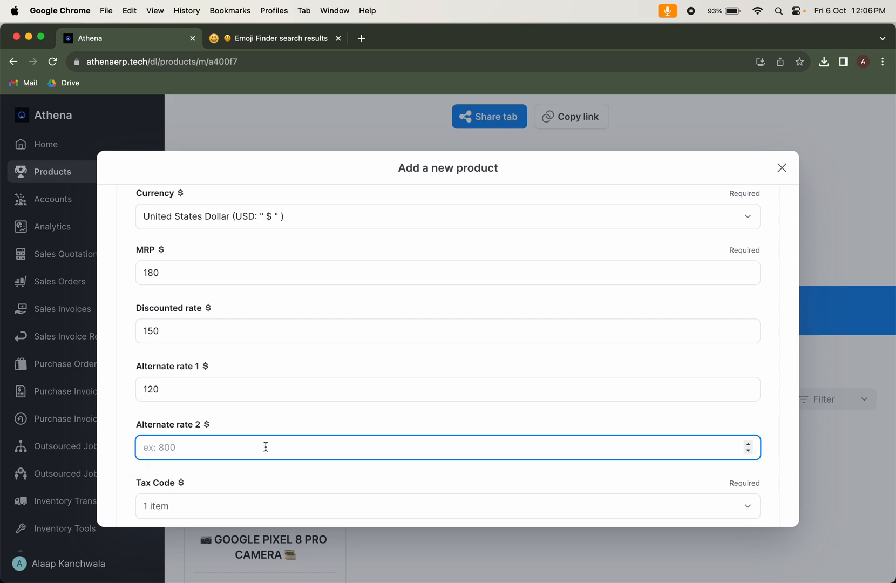
Choose 0a as the new product's tax code
scroll(291, 475, "down", 3)
left_click(372, 420)
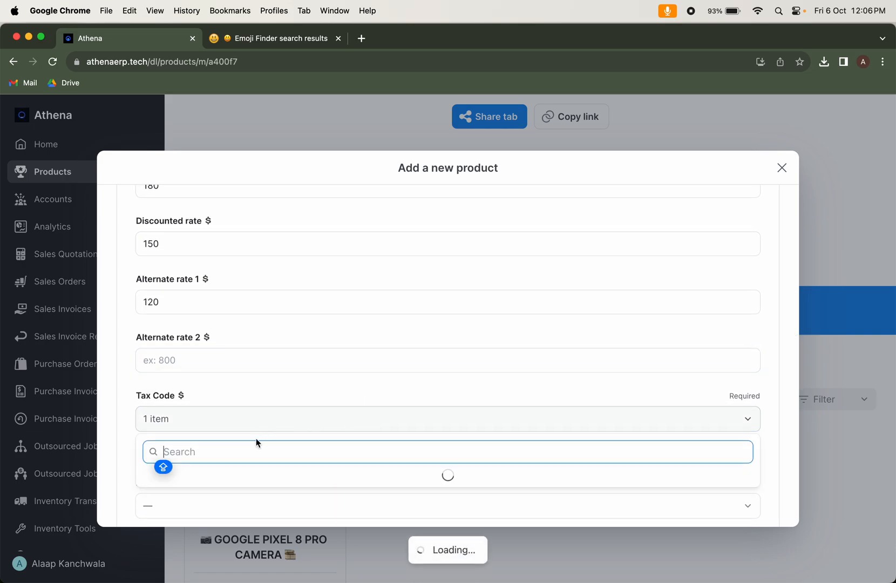
scroll(249, 477, "down", 3)
scroll(292, 420, "down", 5)
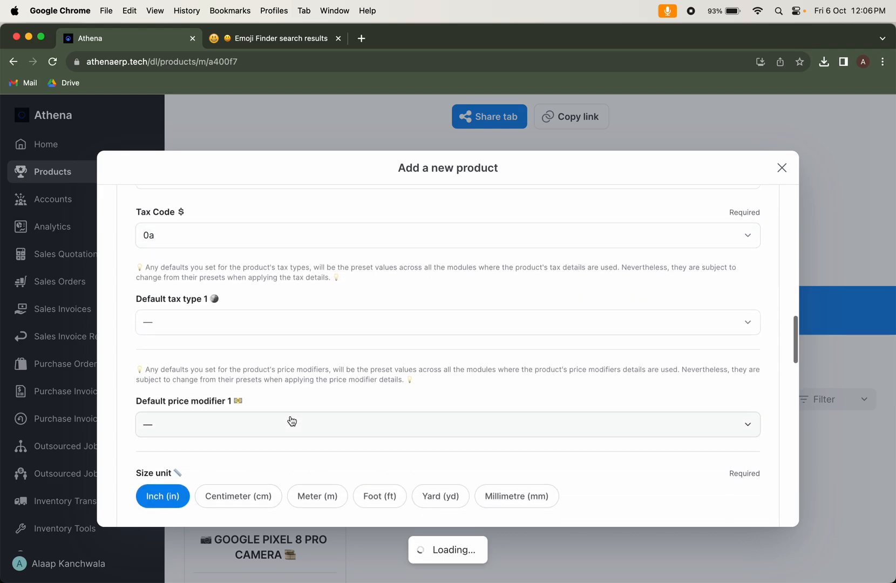
scroll(278, 266, "up", 2)
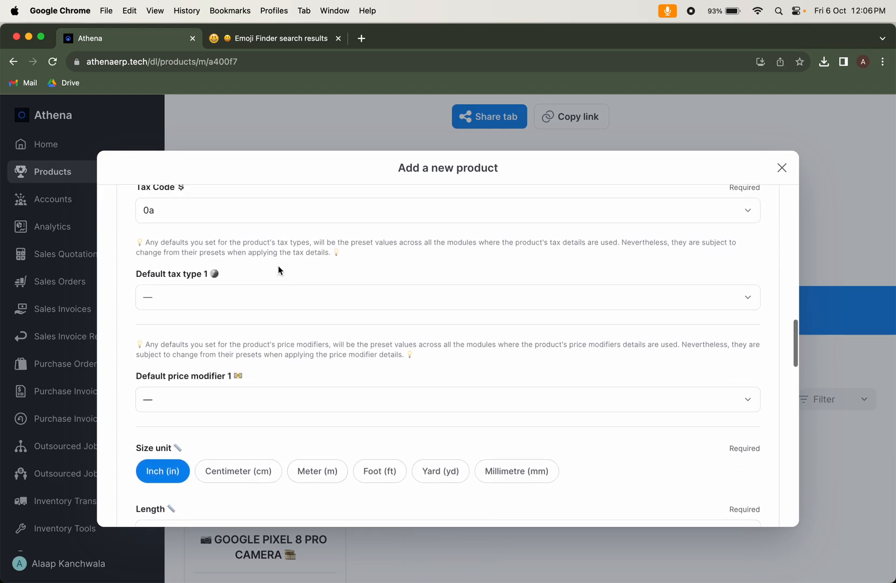
Check the options offered for the product's default price modifier 1 without choosing one
scroll(278, 266, "down", 2)
scroll(279, 270, "down", 2)
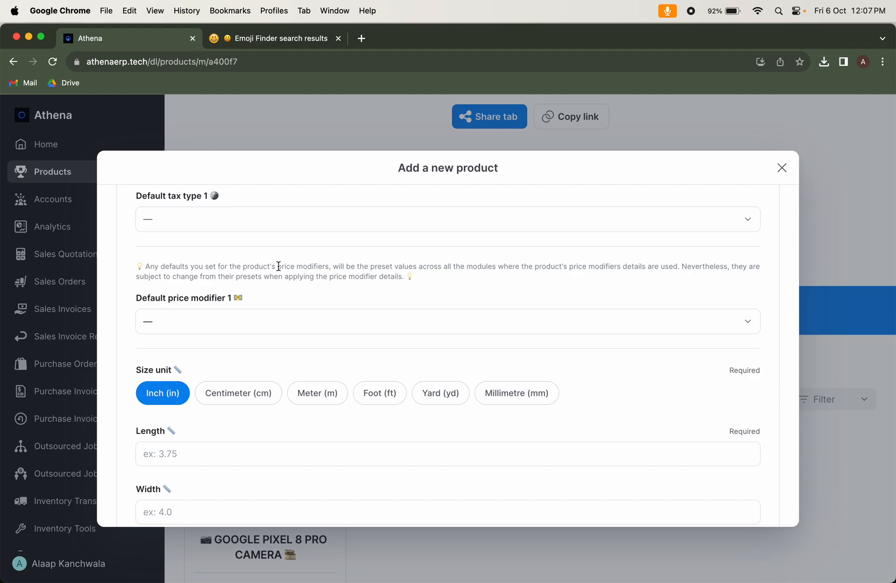
left_click(313, 323)
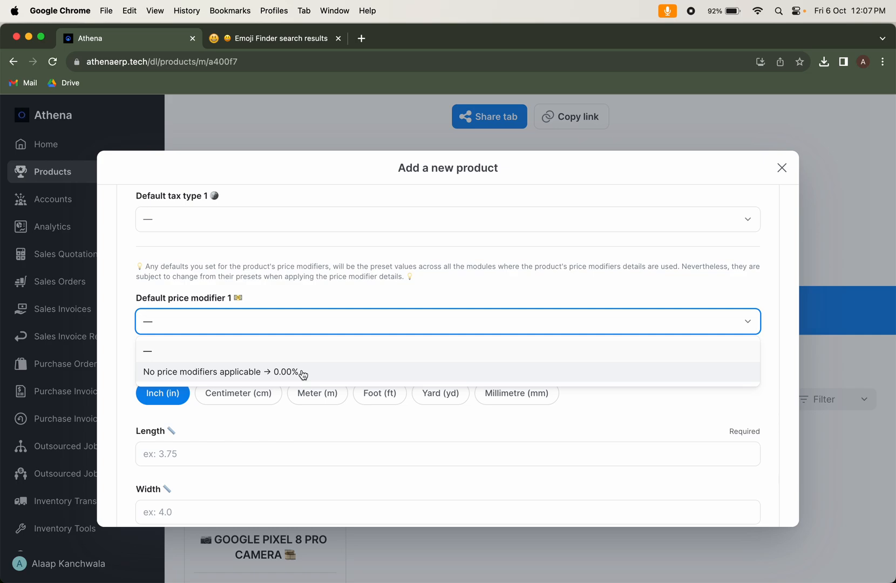
left_click(642, 321)
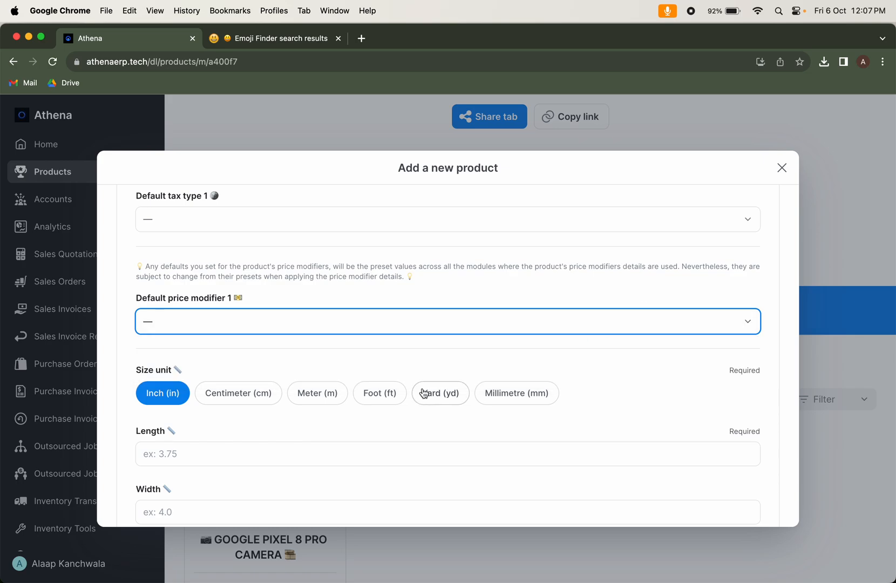
Set the size unit to Centimeter (cm) and enter length 5, width 5 and height 0.5
scroll(425, 372, "down", 2)
left_click(389, 392)
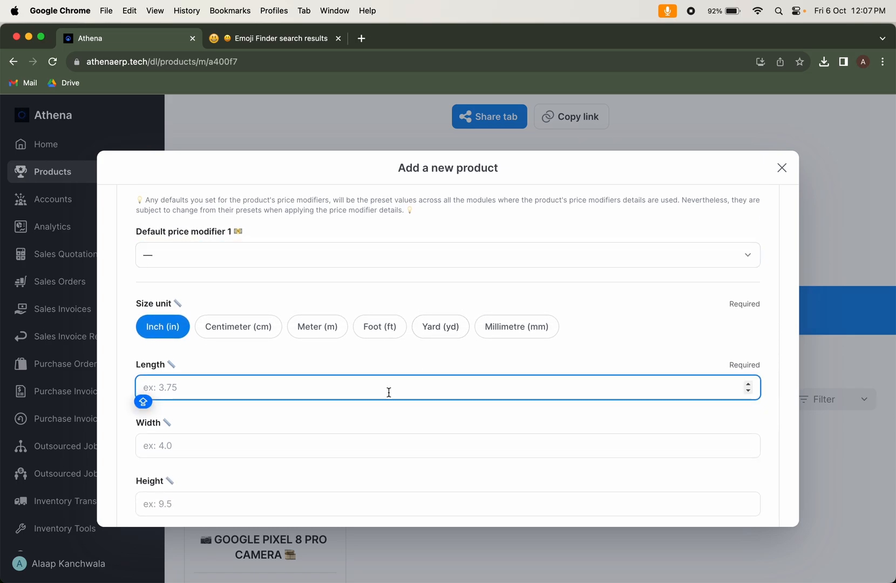
left_click(276, 331)
type("5")
left_click(315, 448)
type("5")
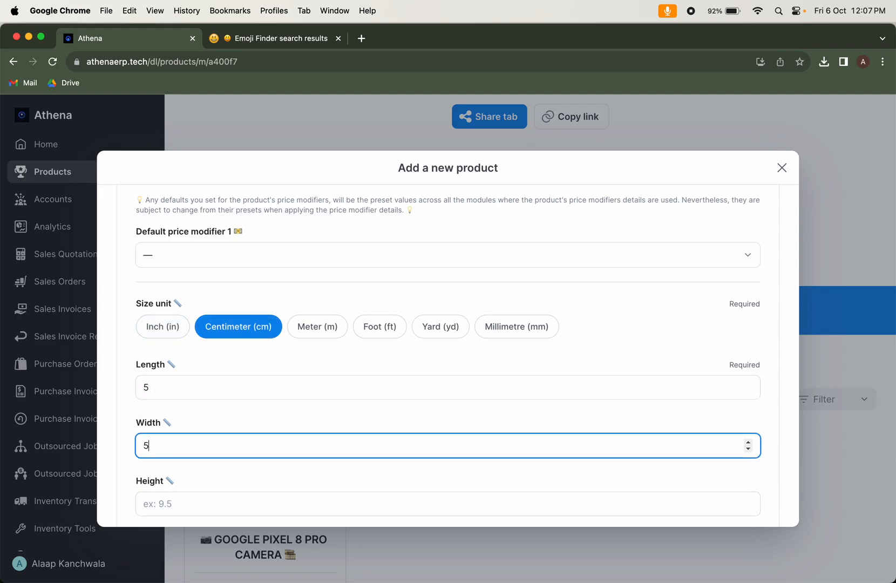
scroll(446, 425, "down", 3)
key("Tab")
type("1")
key("BackSpace")
type("0.5")
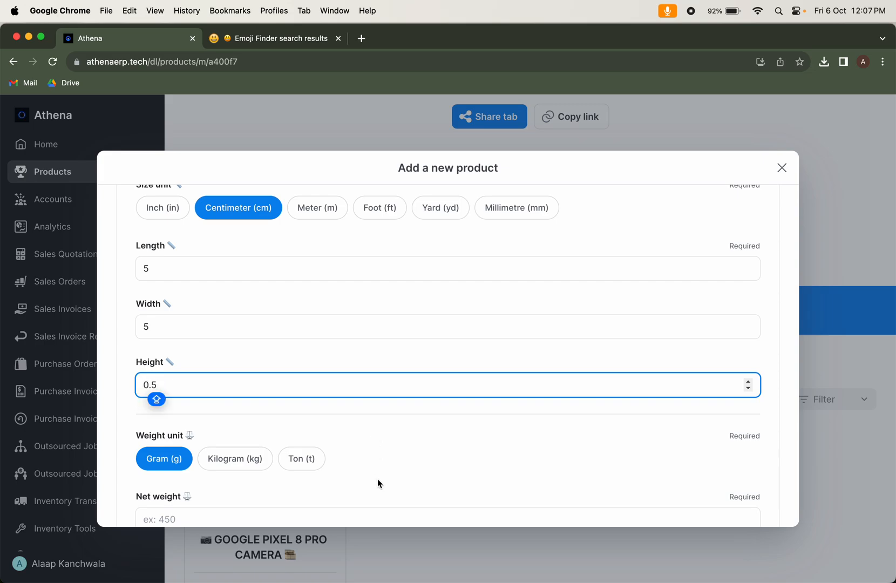
Enter a net weight of 50 and a gross weight of 70 grams for the product
scroll(378, 480, "down", 3)
left_click(255, 414)
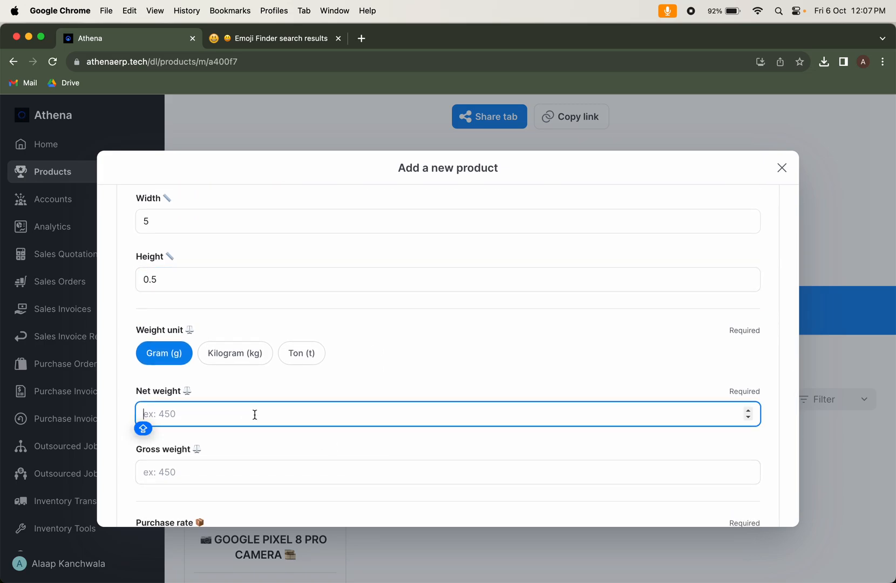
type("50")
left_click(350, 481)
type("70")
Set the product's purchase rate to 90 and its pieces per carton to 1000
scroll(468, 398, "down", 3)
left_click(277, 433)
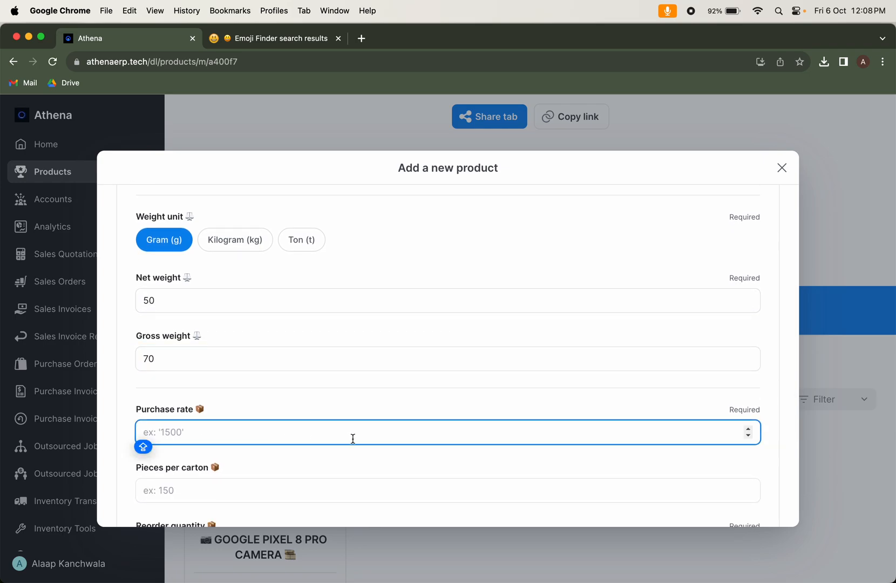
type("90")
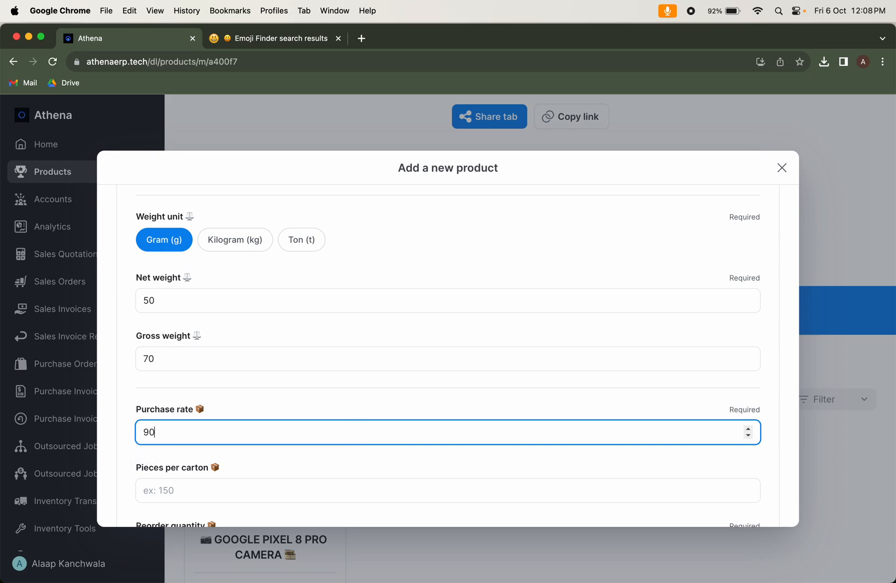
left_click(341, 497)
type("1000")
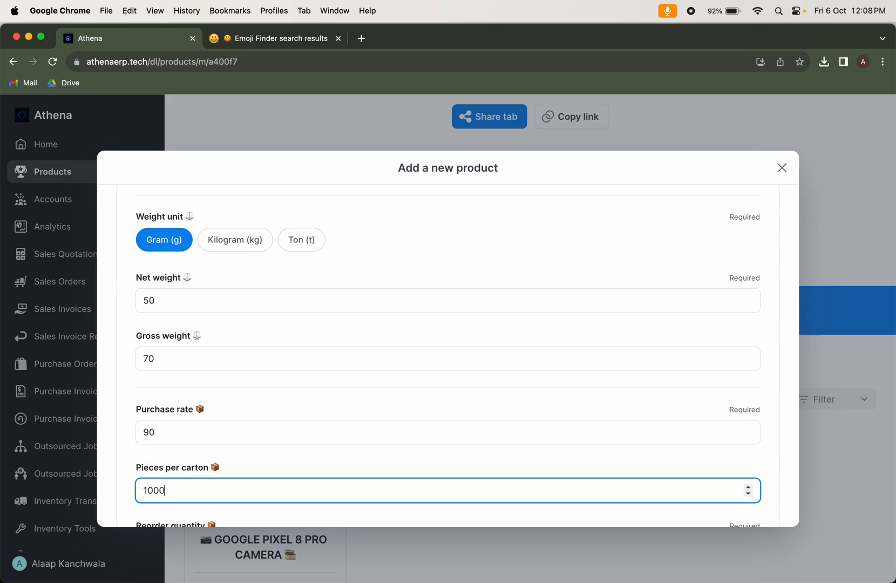
Set the product's reorder quantity to 1300
scroll(395, 507, "down", 2)
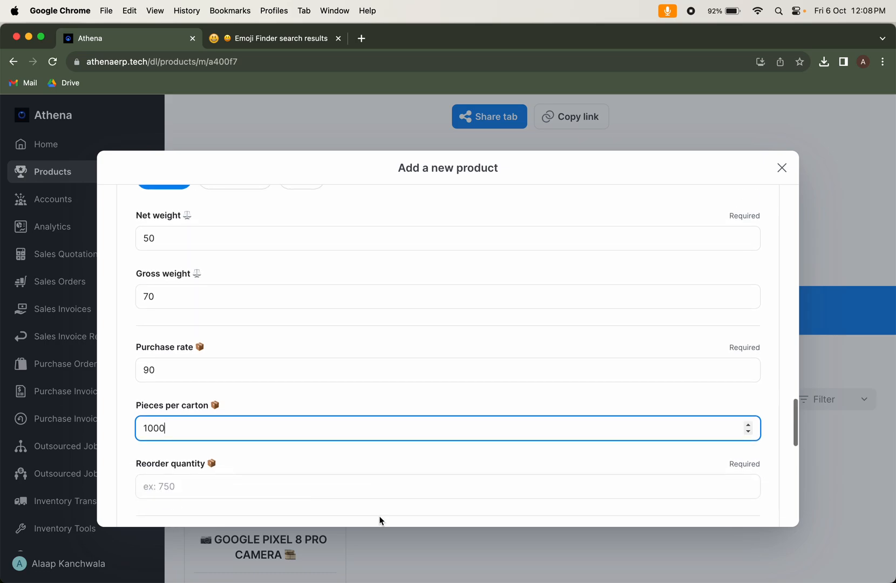
left_click(340, 488)
type("1")
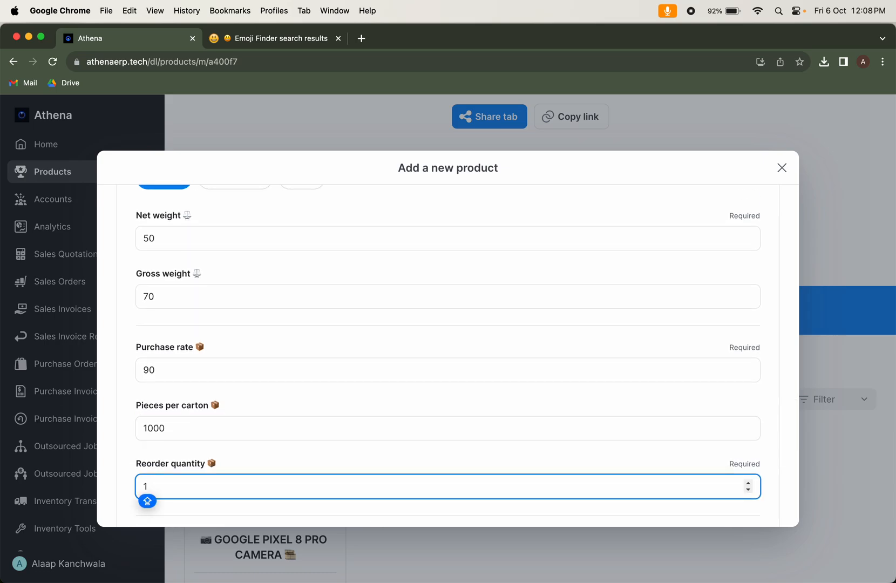
type("3000")
key("BackSpace")
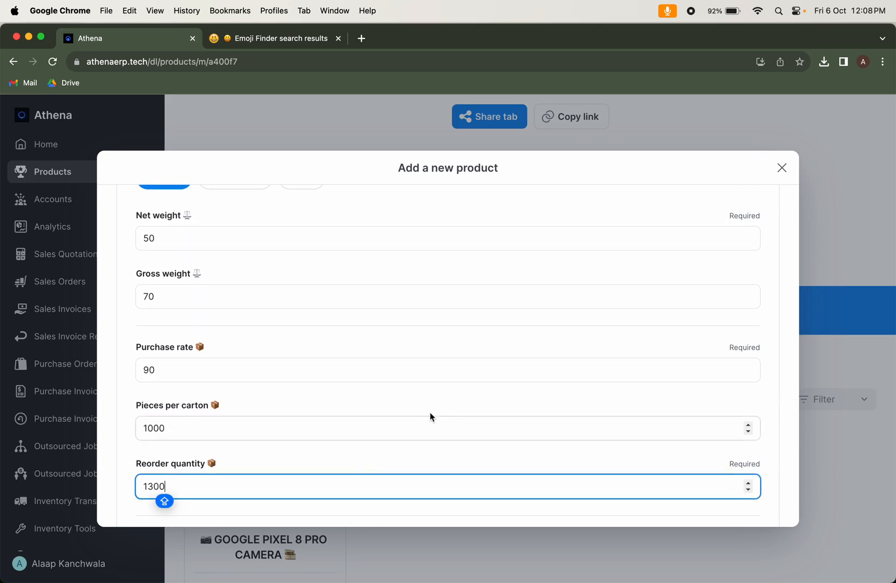
Choose Athena's dummy product class and enter CHIPSET COMPUTER AI TENSOR G3 as the keyword string
scroll(429, 412, "down", 5)
left_click(247, 341)
left_click(246, 363)
type("CHIPSET COMPUTER AI")
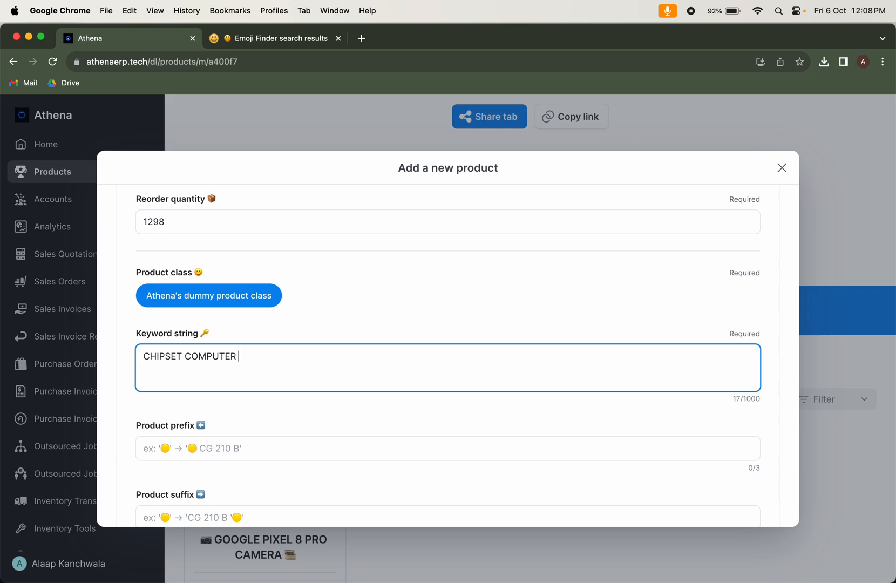
type("TENSOR G3")
key("Caps_Lock")
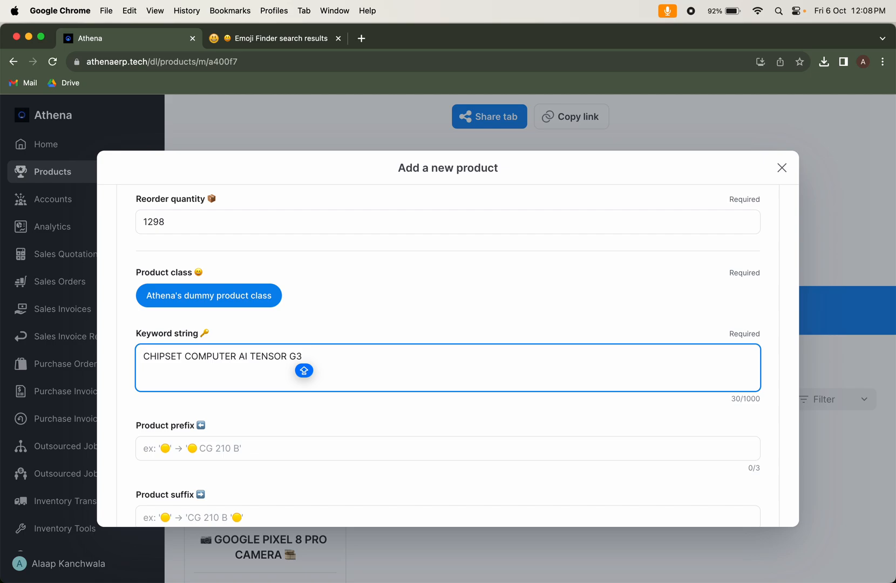
key("BackSpace")
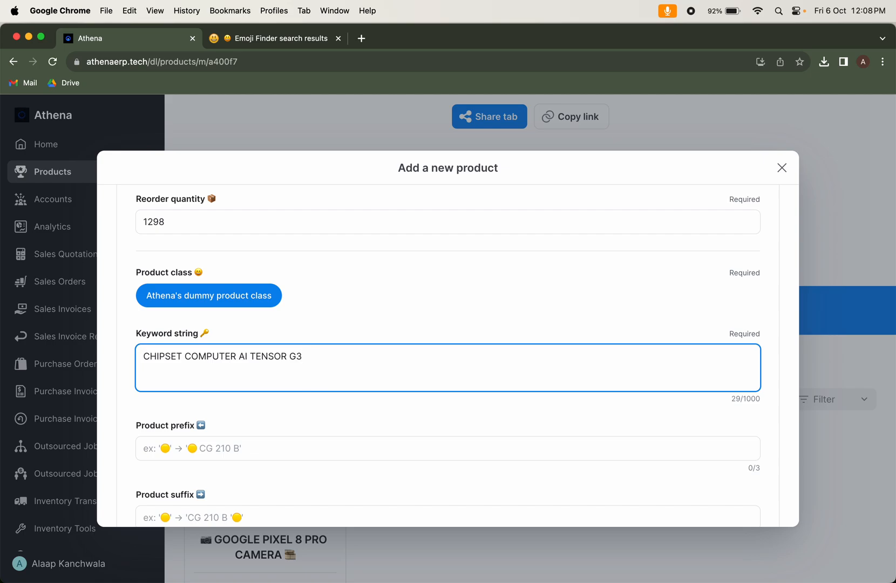
Set the usage type to Assembly component, toggle Sale permitted and submit the new product
scroll(238, 435, "down", 3)
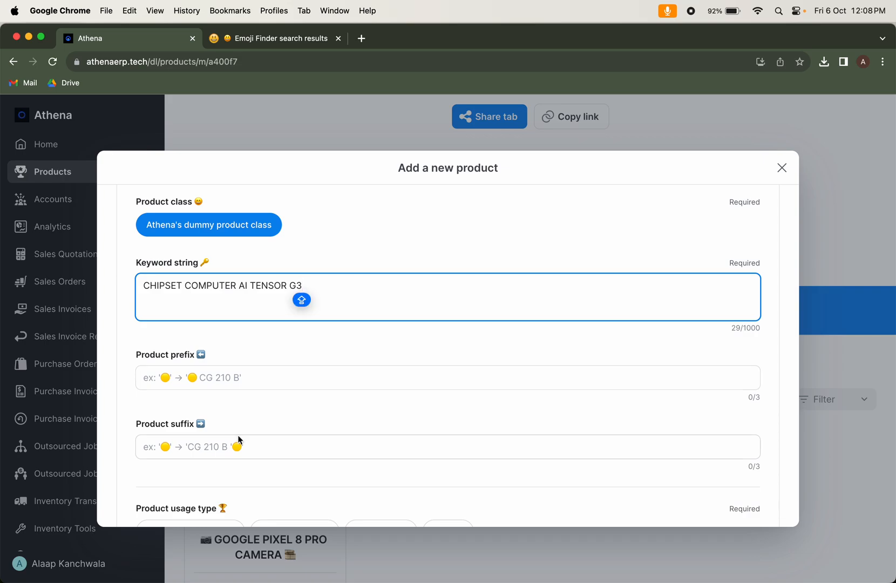
scroll(238, 435, "down", 4)
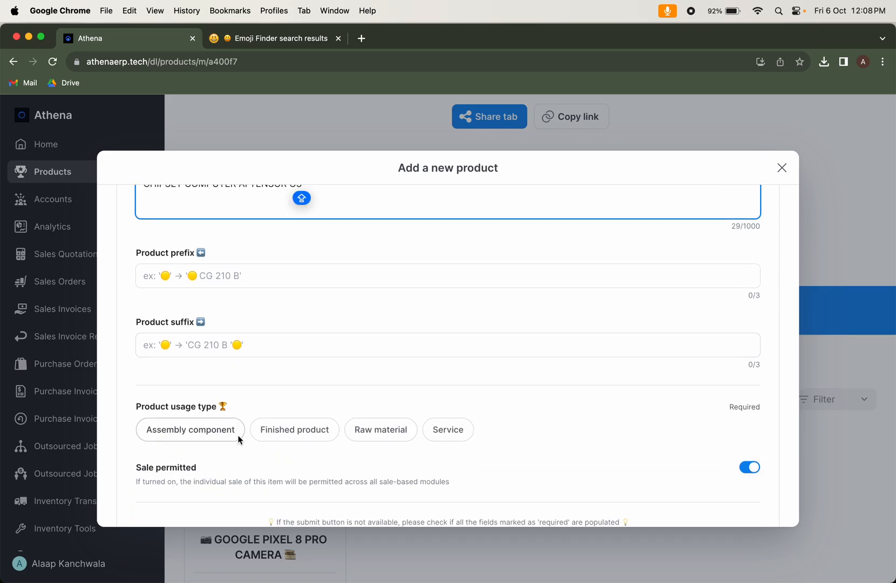
left_click(205, 430)
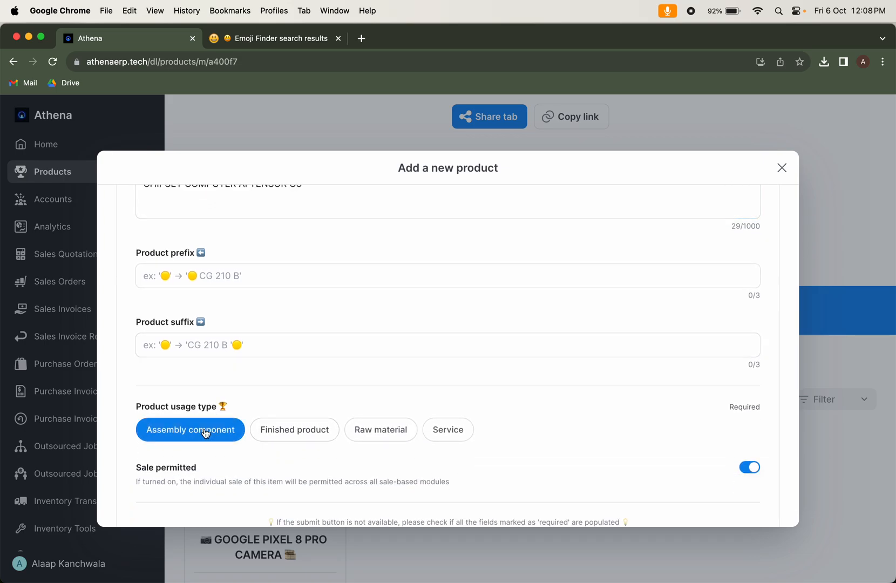
scroll(205, 433, "down", 4)
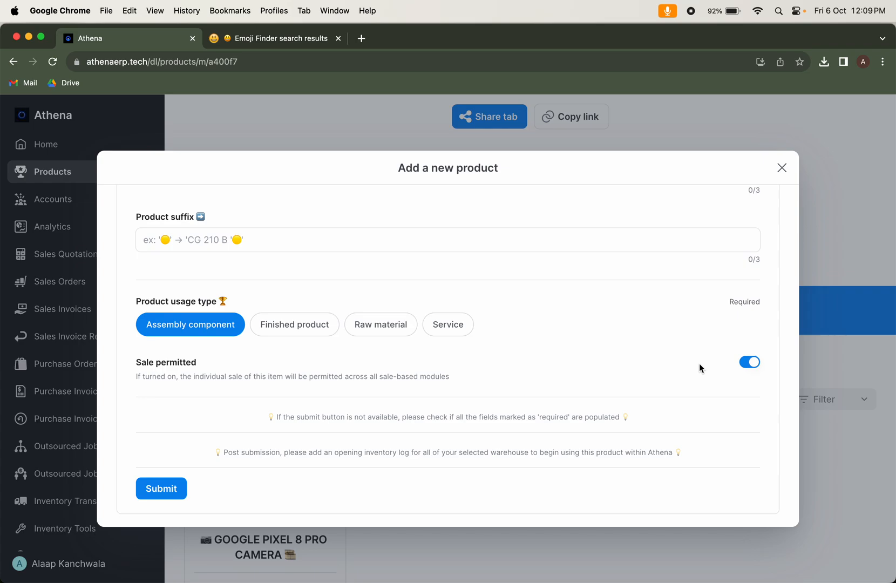
left_click(749, 369)
left_click(175, 489)
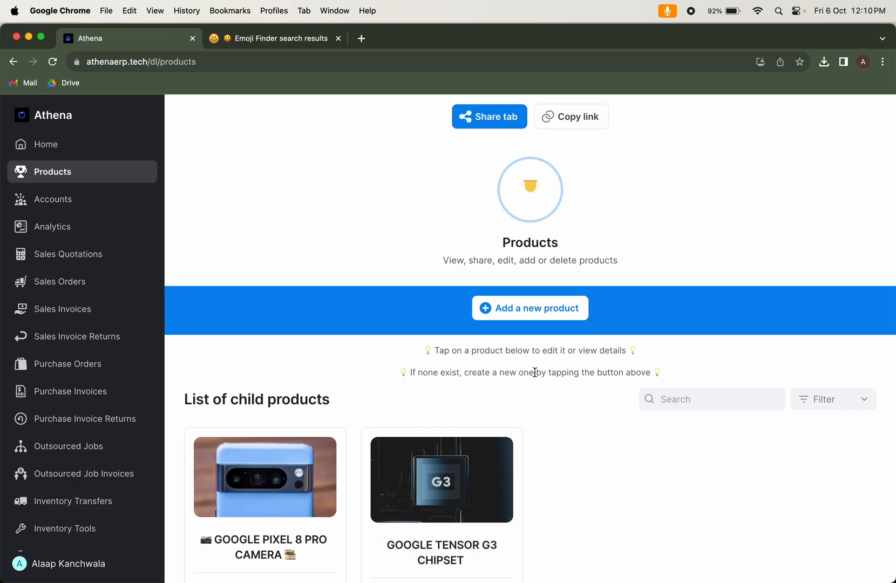
Start adding a new product under Athena's Dummy Category with Athena_Dummy_Parent_Product_Code as its parent product code
left_click(523, 310)
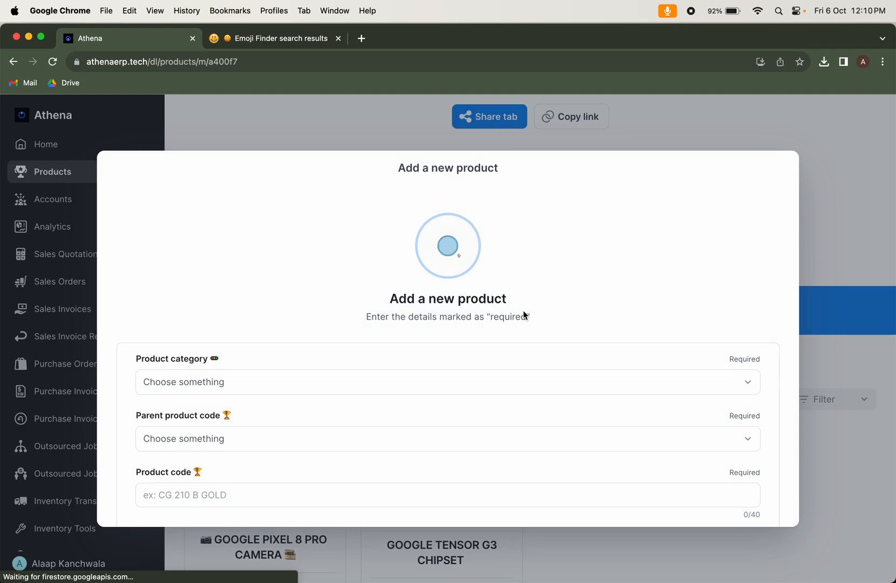
left_click(402, 378)
left_click(339, 441)
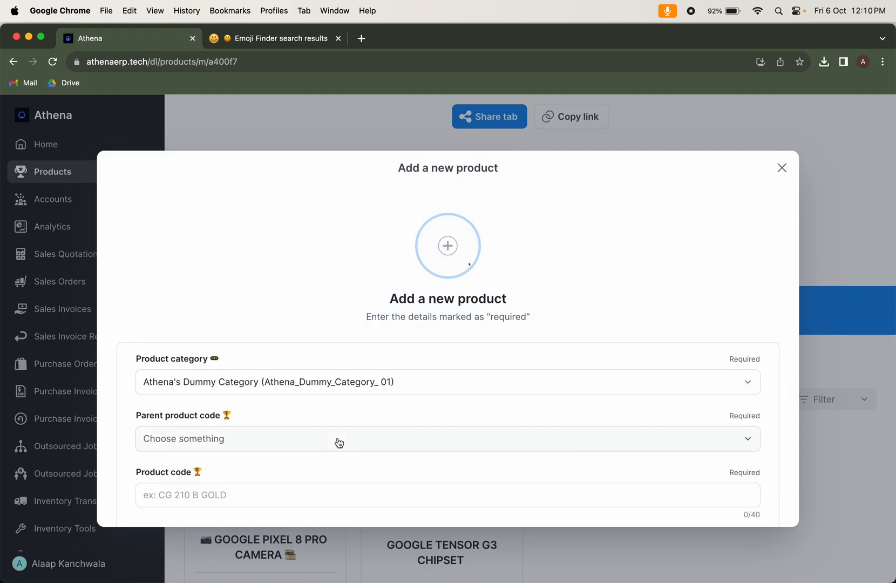
left_click(306, 439)
left_click(302, 497)
left_click(322, 399)
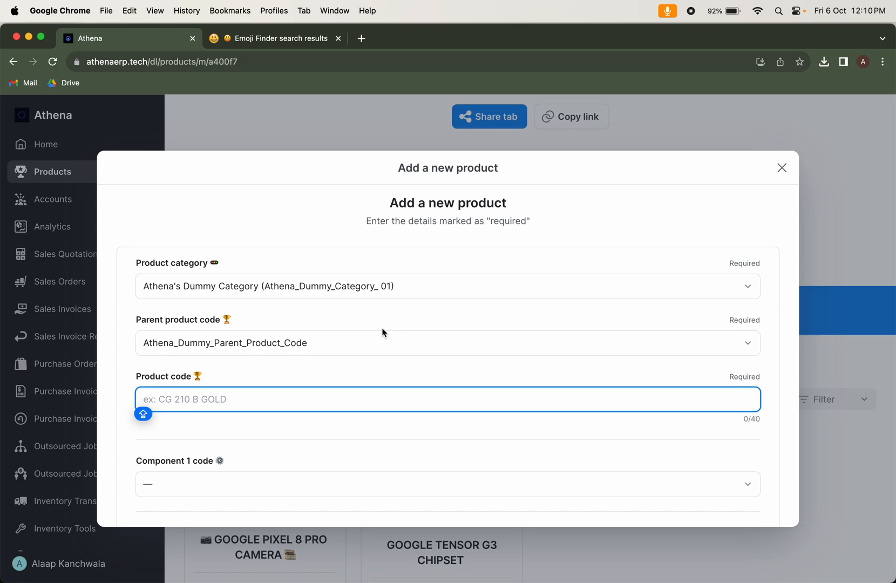
left_click(228, 345)
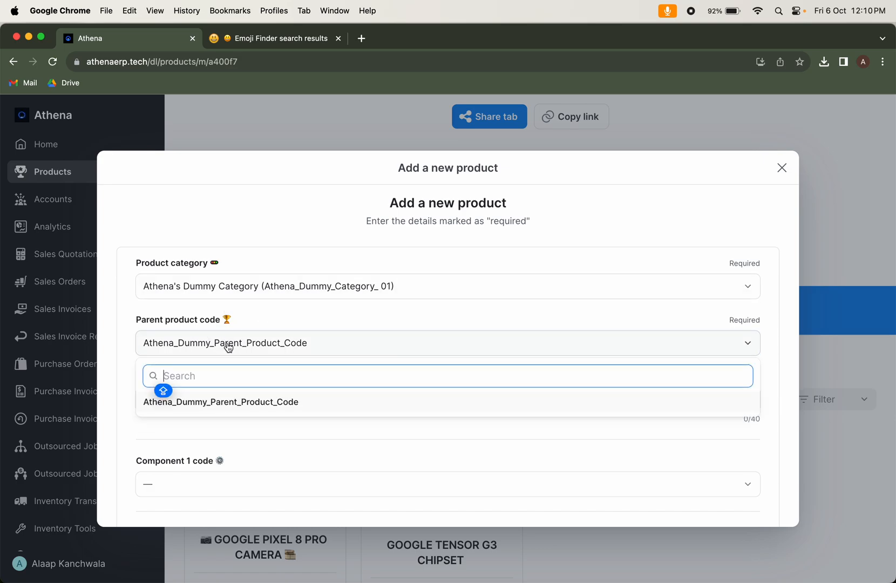
left_click(288, 345)
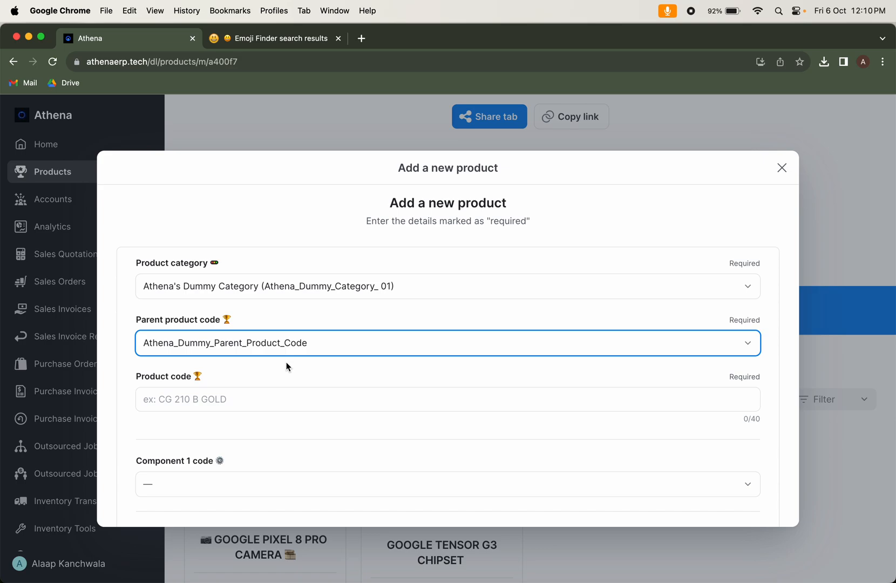
Enter GOOGLE PIXEL 8 PRO BLUE BAY 256 GB as the new product's code
left_click(304, 392)
type("GOOGLE ")
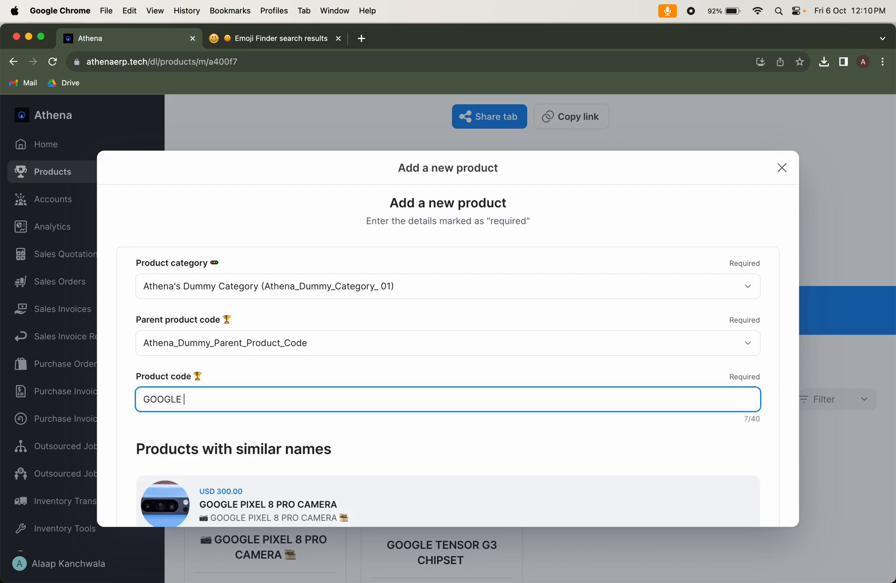
type("PIXX")
key("BackSpace")
type("EL 8 PRO BLUE BYA 256 GB")
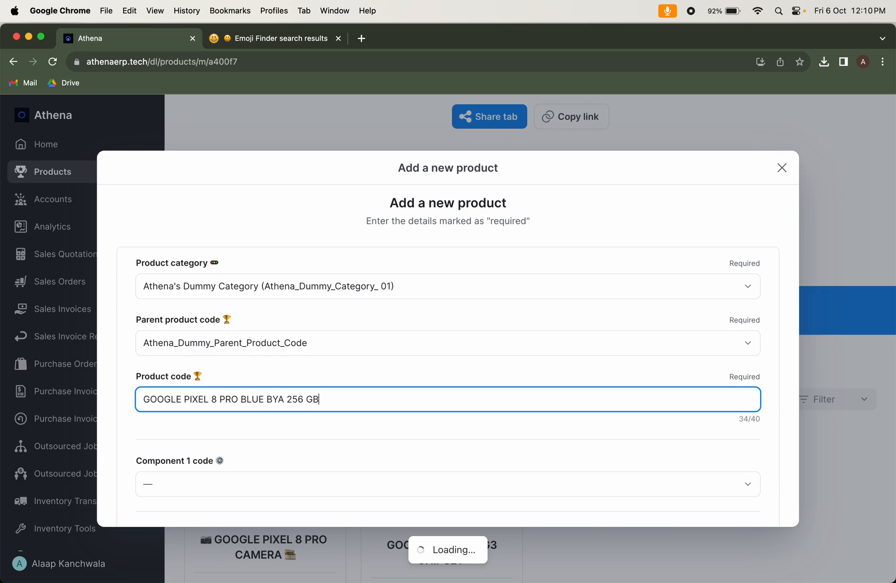
scroll(440, 419, "down", 3)
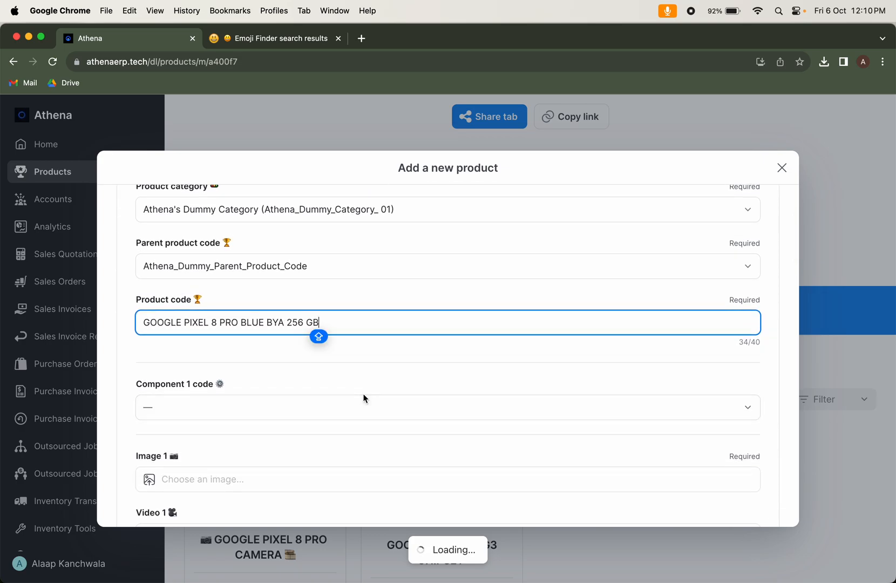
scroll(364, 399, "down", 1)
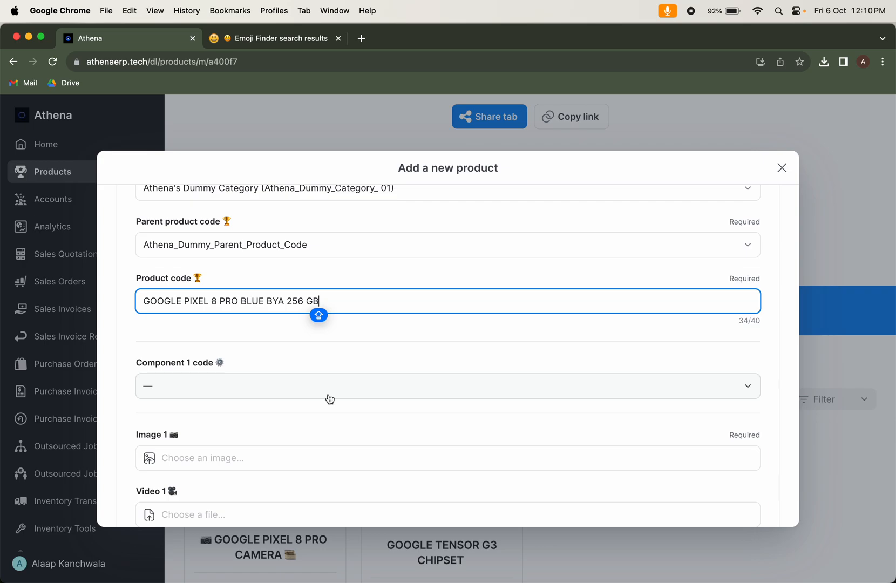
double_click(275, 301)
type("BAY")
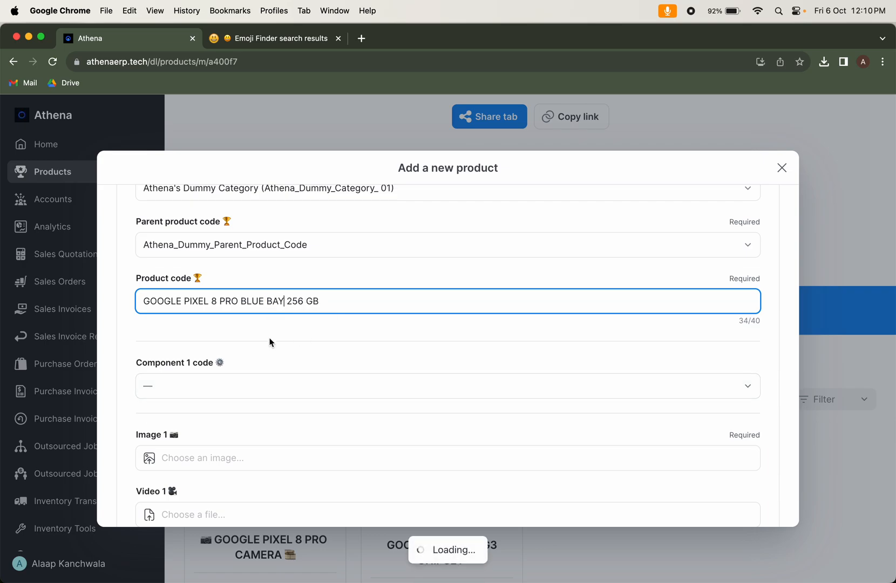
Choose GOOGLE PIXEL 8 PRO CAMERA as component 1 and set its quantity to 1
left_click(264, 387)
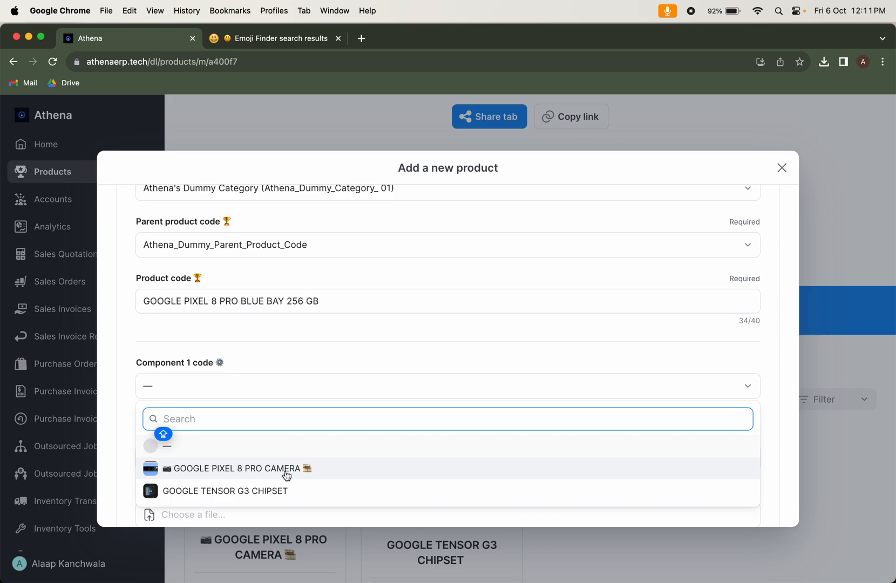
left_click(286, 475)
left_click(304, 443)
type("1")
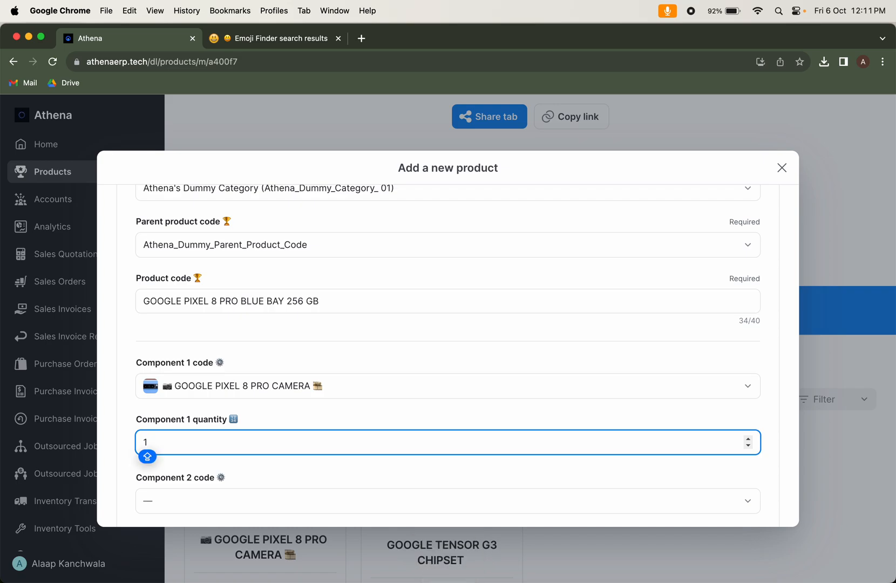
Choose GOOGLE TENSOR G3 CHIPSET as component 2 and set its quantity to 1
left_click(292, 503)
left_click(320, 471)
scroll(318, 466, "down", 2)
left_click(269, 465)
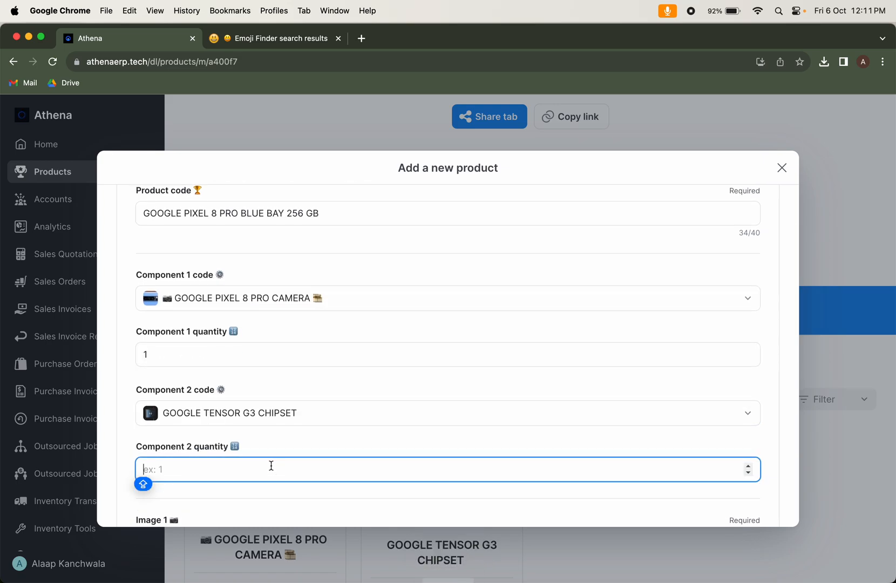
type("1")
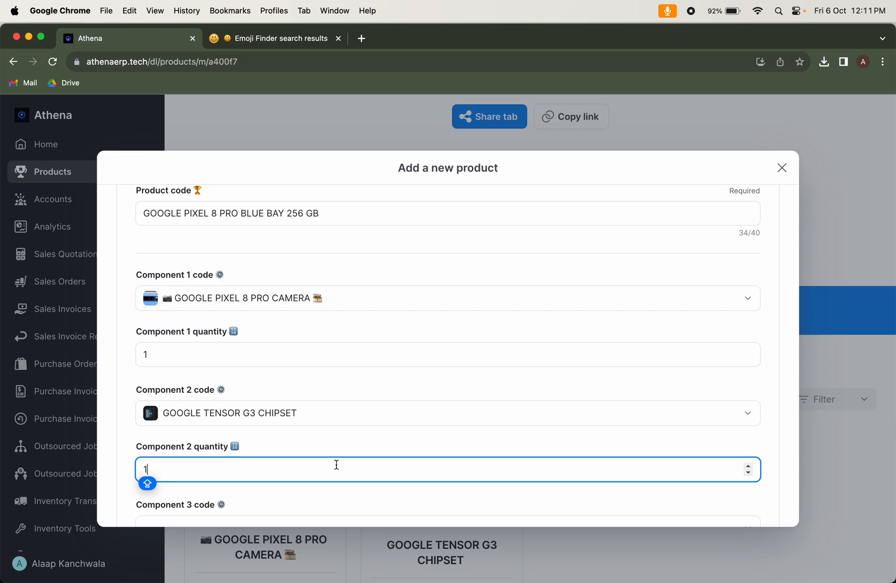
key("BackSpace")
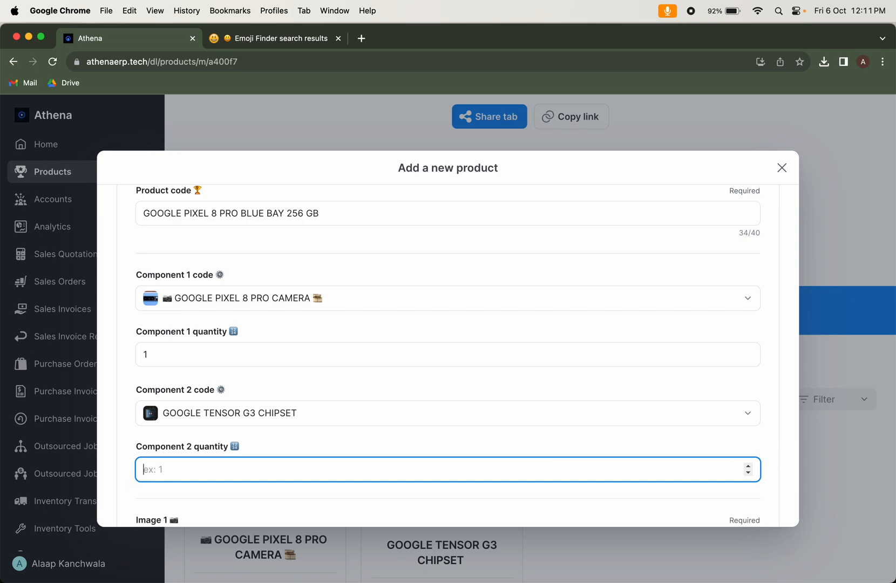
type("8")
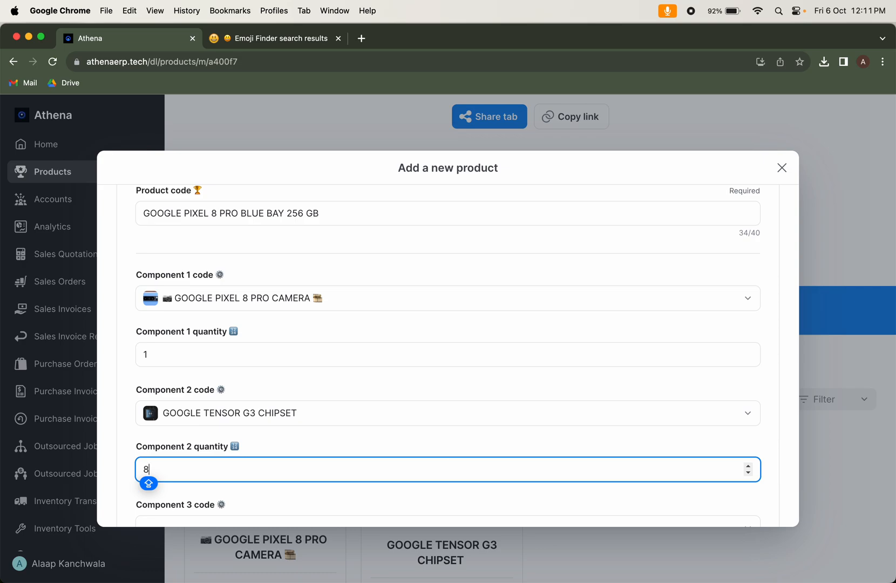
key("BackSpace")
type("1")
key("Caps_Lock")
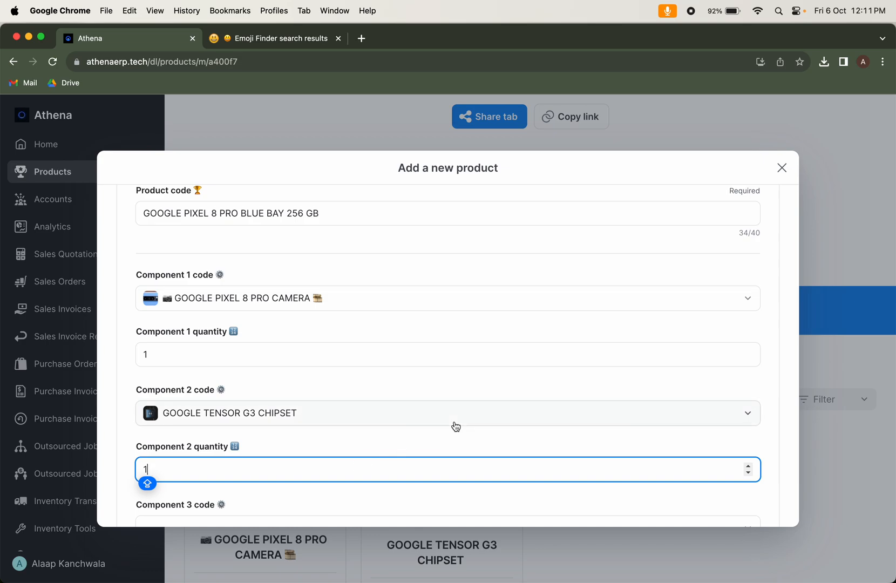
scroll(454, 424, "down", 3)
scroll(467, 426, "down", 1)
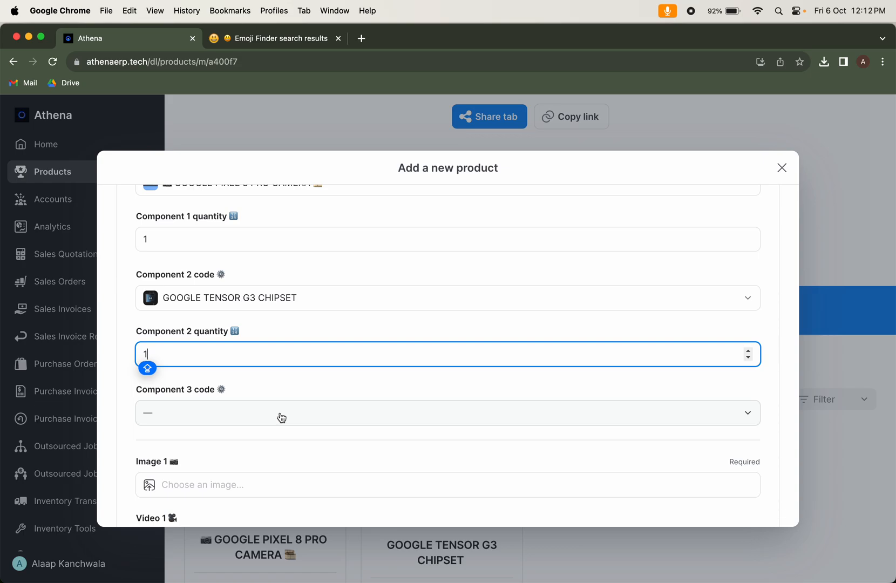
scroll(281, 417, "down", 3)
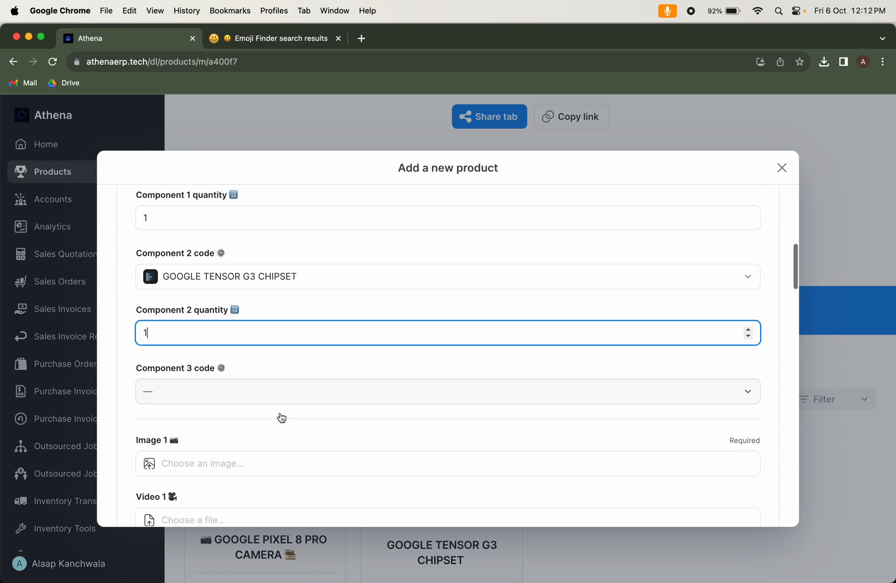
left_click(280, 416)
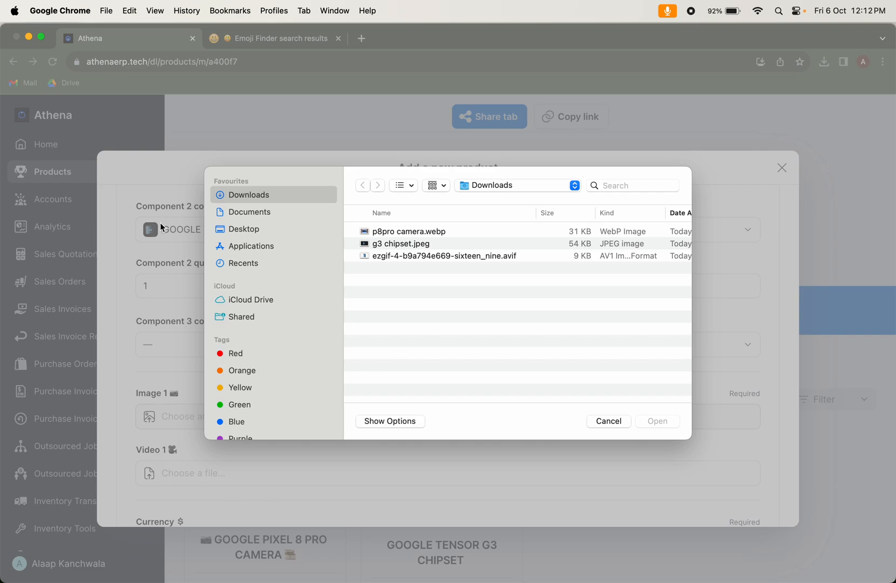
left_click(415, 247)
double_click(415, 247)
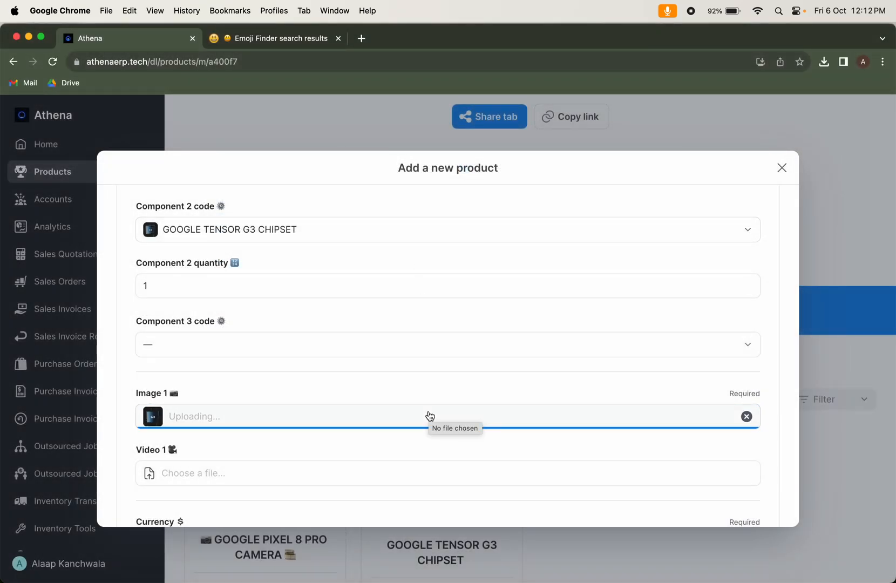
left_click(747, 416)
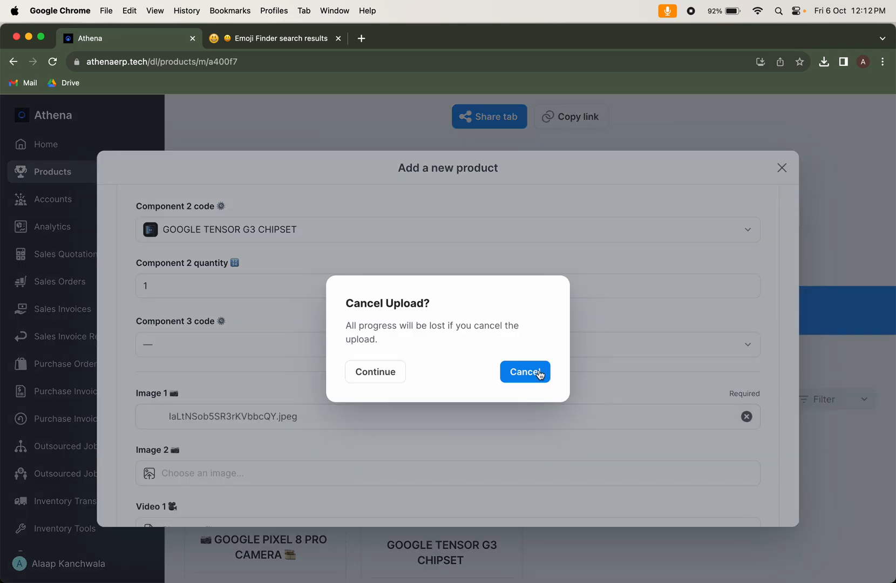
left_click(517, 371)
Upload ezgif-4-b9a794e669-sixteen_nine.avif from Downloads as the product's first image and choose USD as its currency
left_click(345, 418)
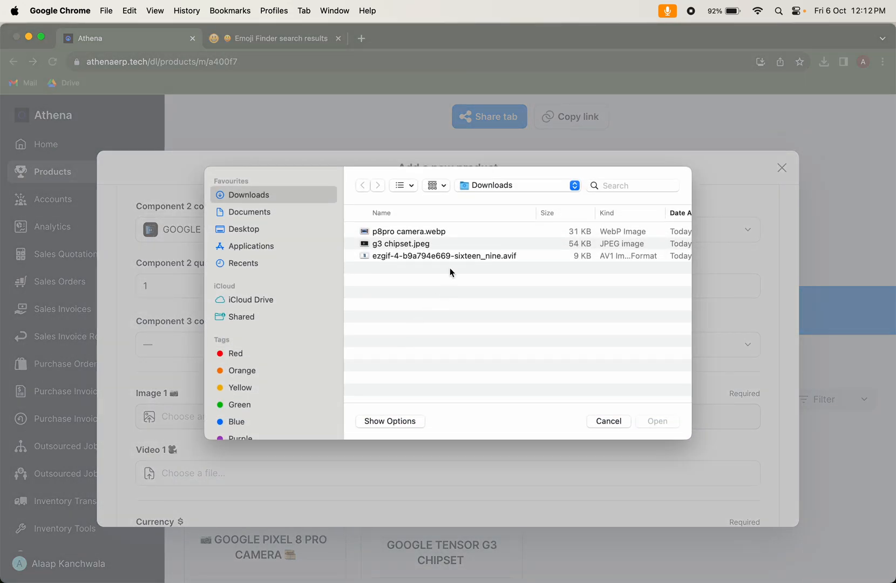
double_click(462, 255)
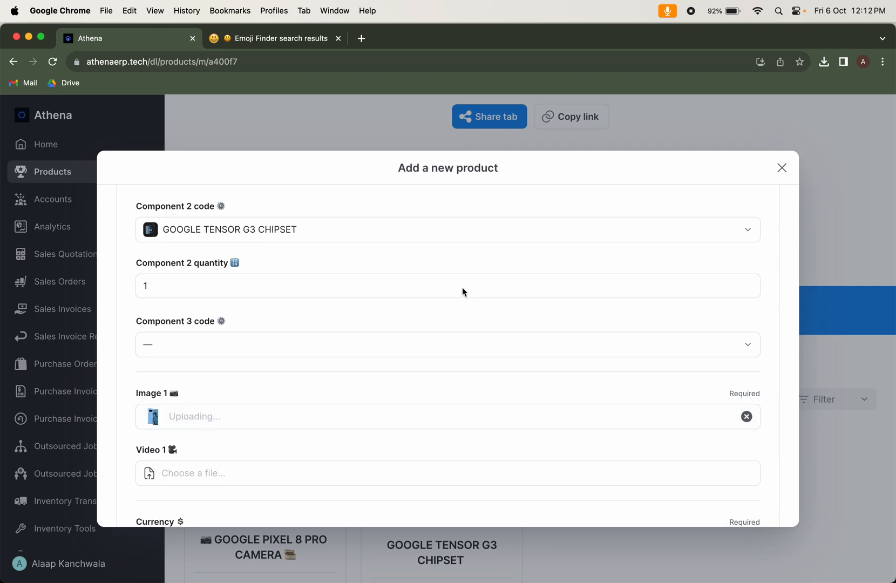
scroll(432, 446, "down", 5)
left_click(341, 420)
type("USD")
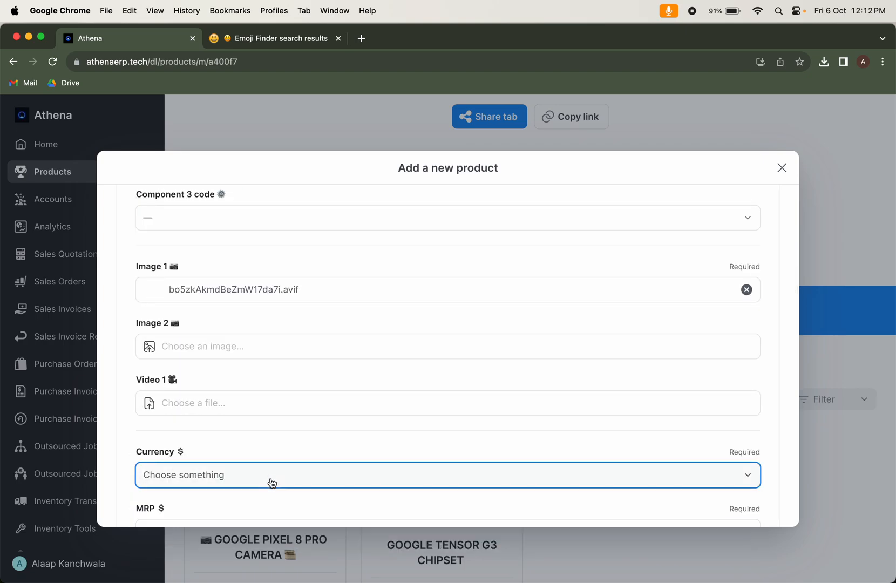
left_click(272, 485)
type("USD")
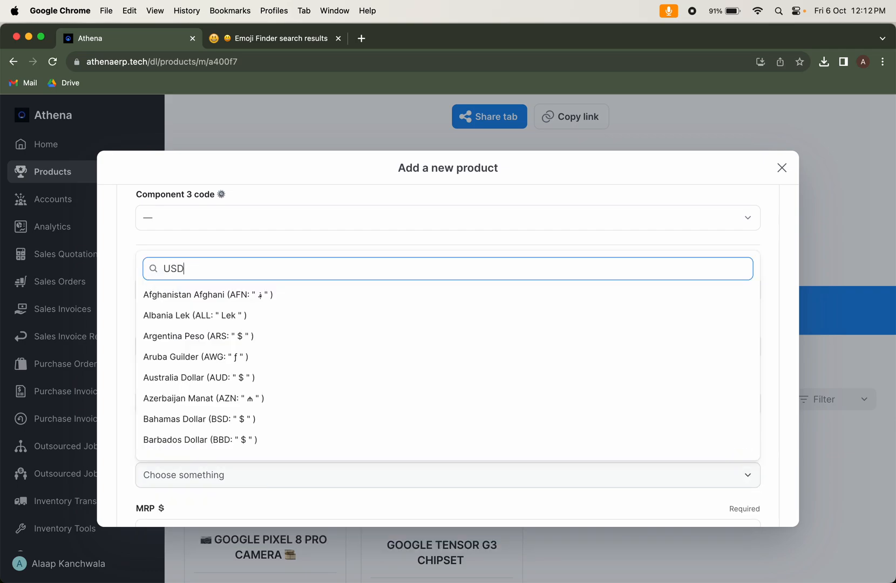
left_click(248, 532)
Set the product's MRP to 1000 and its discounted rate to 900
scroll(286, 448, "down", 3)
left_click(308, 427)
type("10000")
key("BackSpace")
scroll(356, 448, "down", 5)
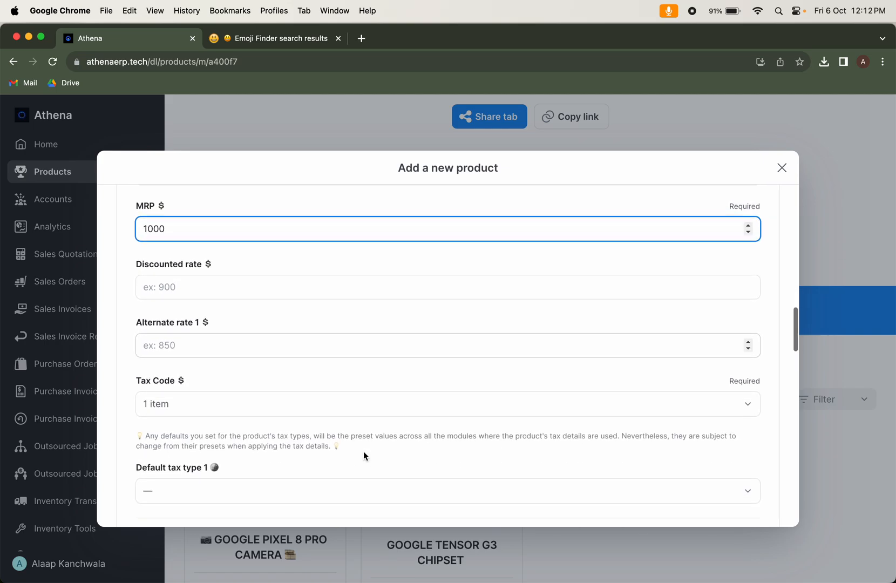
scroll(363, 452, "down", 2)
left_click(300, 231)
type("9000")
key("BackSpace")
Set the product's tax code to 0a and review the options for default tax type 1
left_click(286, 434)
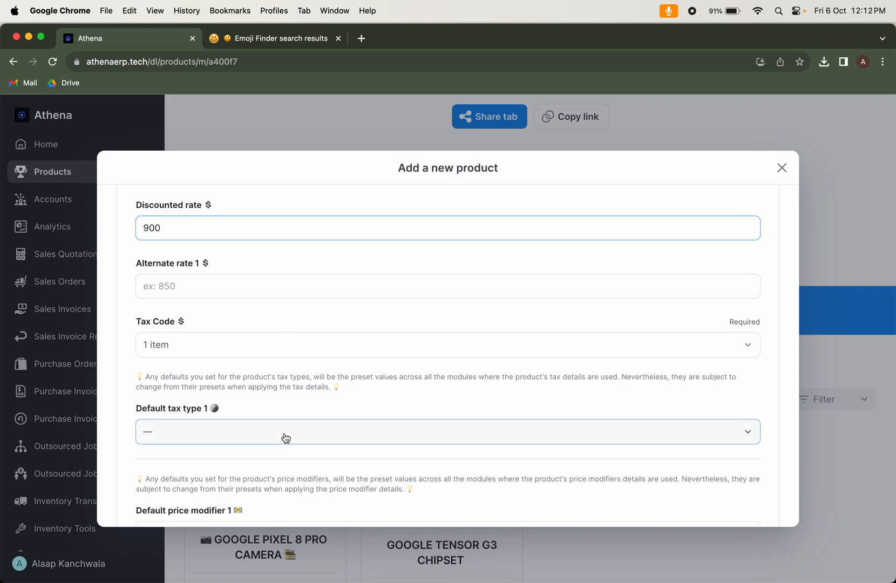
left_click(327, 356)
left_click(280, 402)
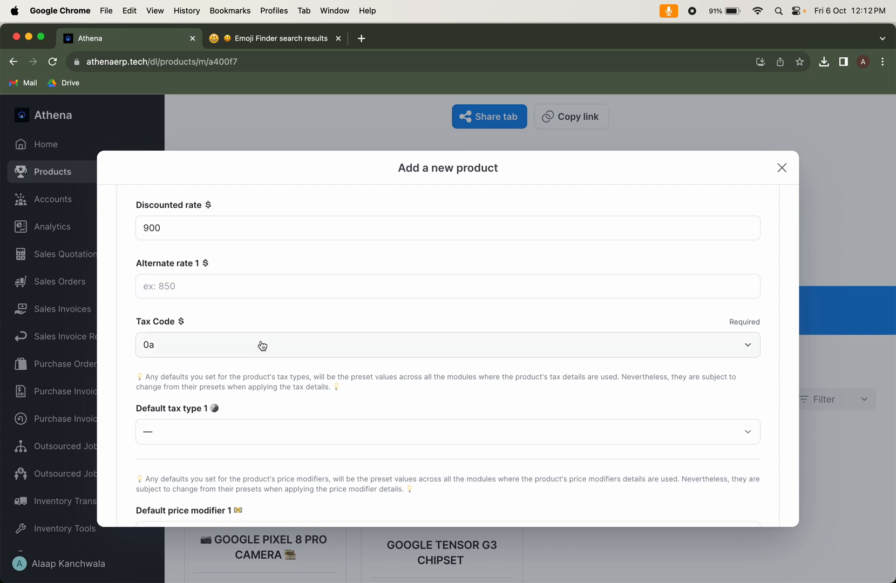
scroll(266, 387, "down", 3)
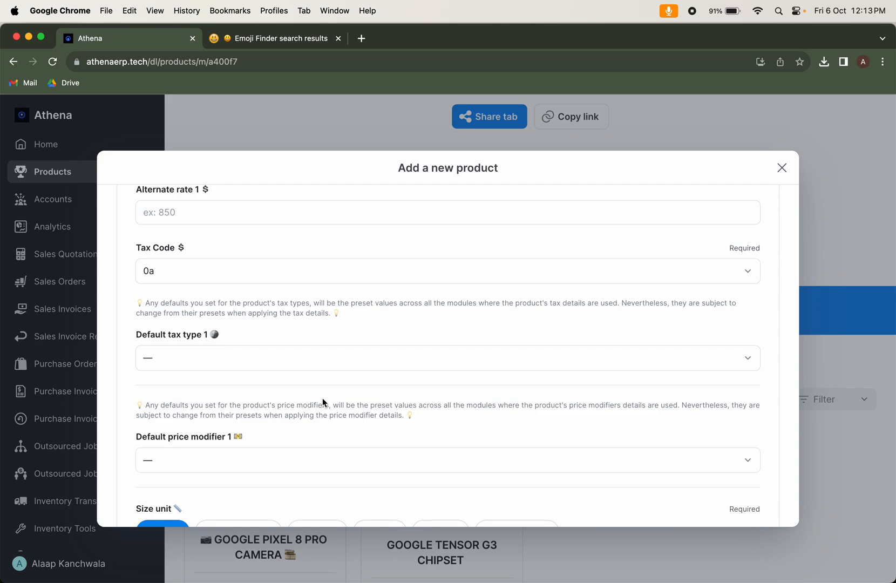
left_click(315, 367)
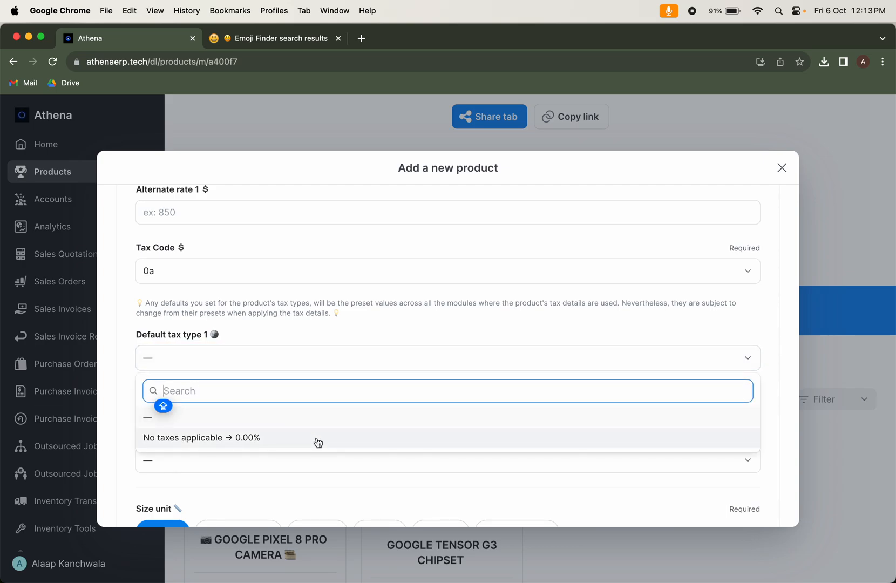
left_click(361, 355)
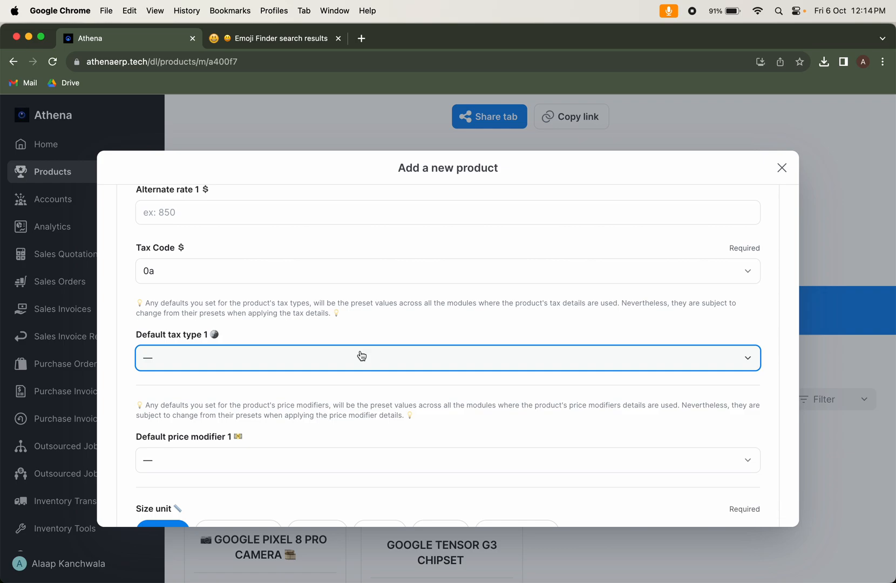
Choose centimeter as the product's size unit and set its length to 17
scroll(361, 355, "down", 4)
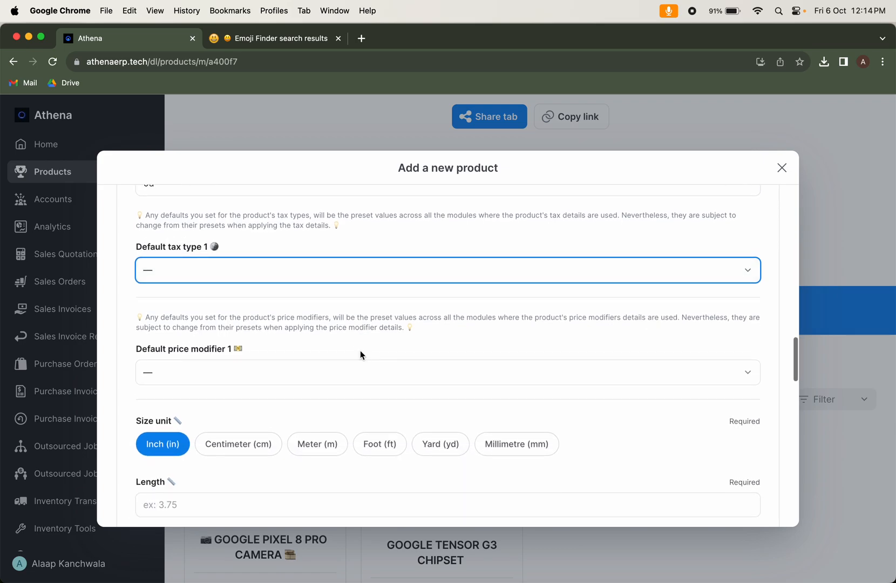
scroll(361, 356, "down", 3)
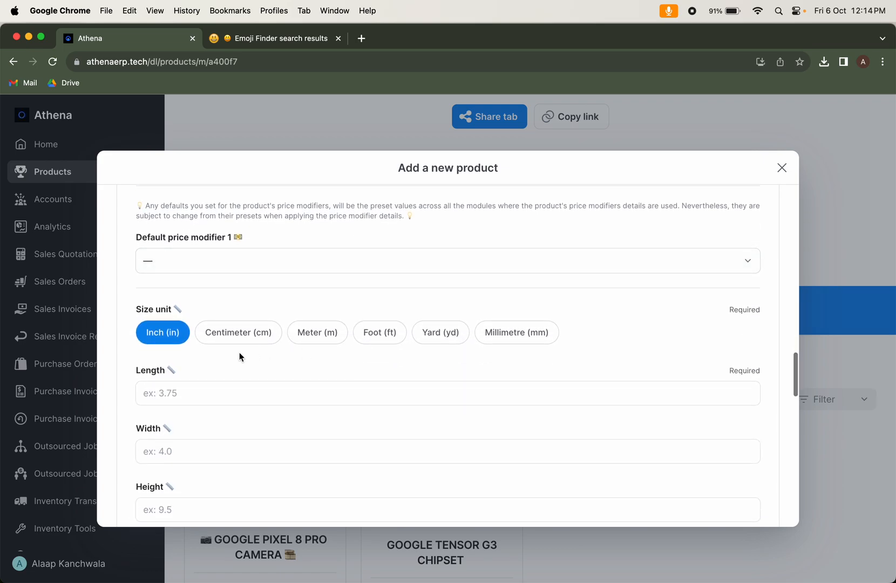
scroll(233, 368, "down", 2)
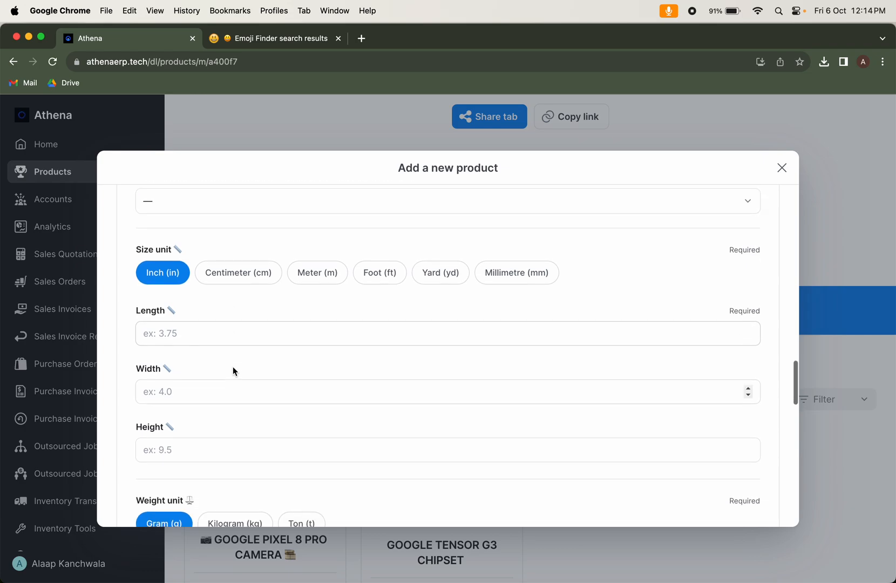
left_click(248, 325)
left_click(258, 275)
left_click(268, 334)
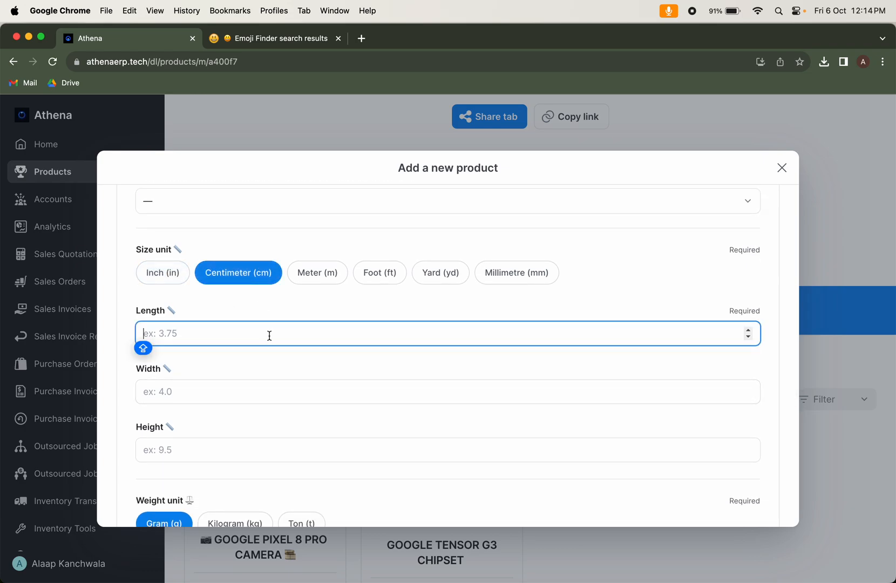
type("17")
Set the product's width to 6.9 cm and its height to 1 cm
left_click(273, 395)
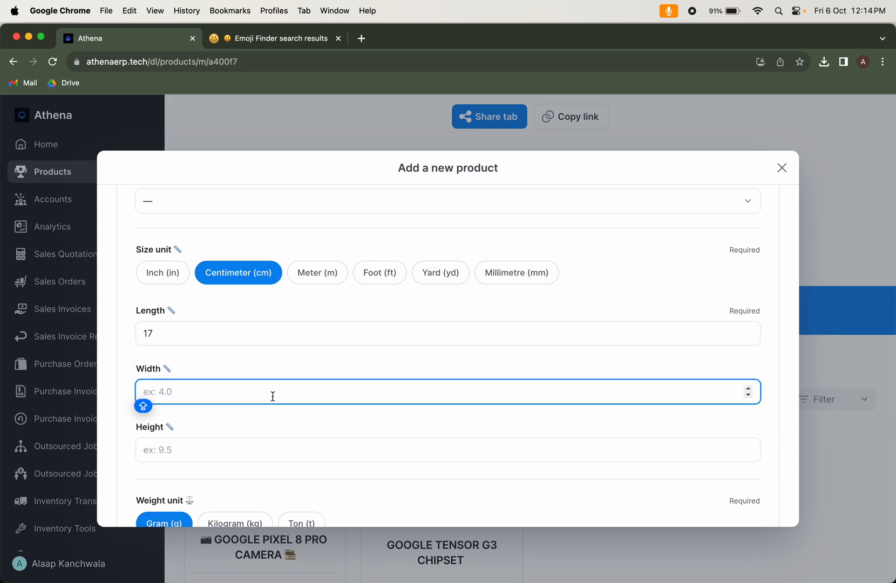
type("6.9")
left_click(275, 447)
type("1.2")
key("BackSpace")
type("1")
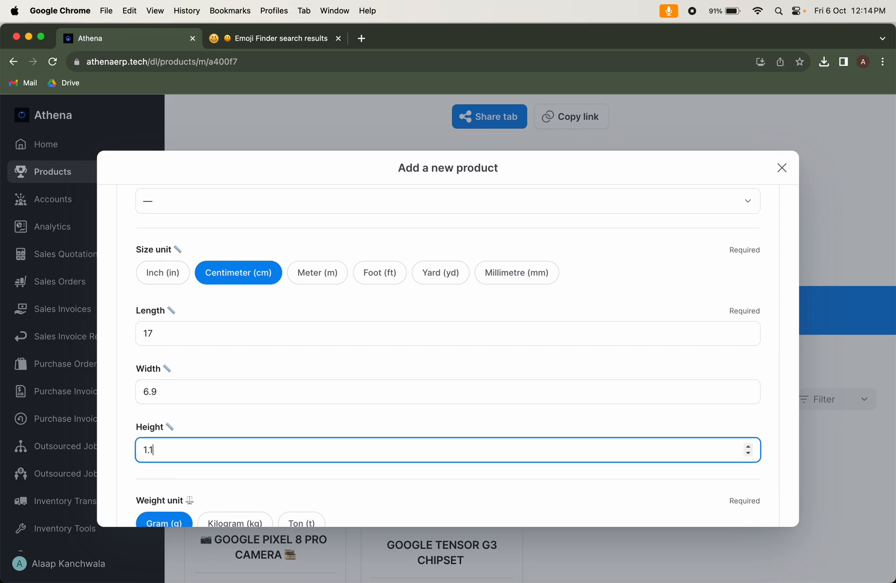
key("BackSpace")
key("BackSpace")
type("0")
key("BackSpace")
key("Caps_Lock")
Set the product's net weight to 660 g and its gross weight to 900 g
scroll(322, 435, "down", 5)
left_click(294, 463)
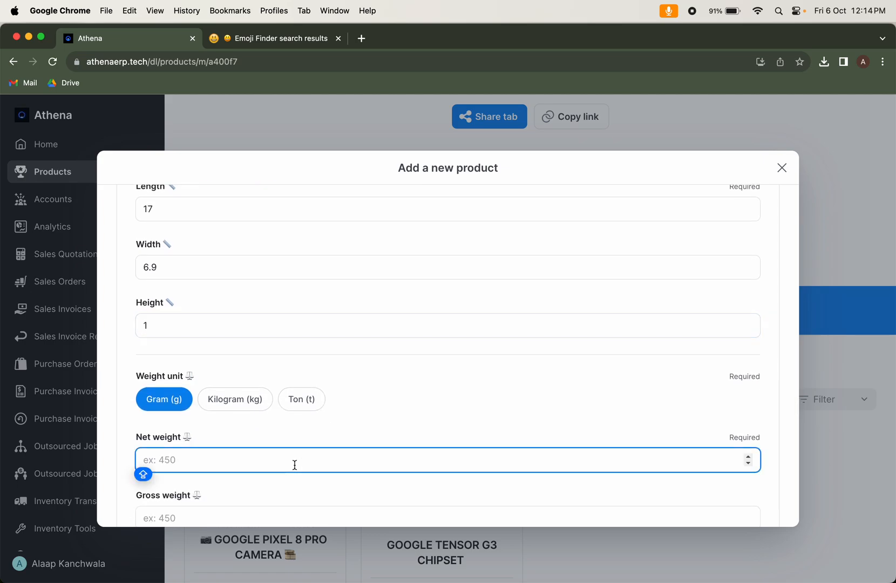
type("660")
left_click(296, 521)
scroll(330, 480, "down", 2)
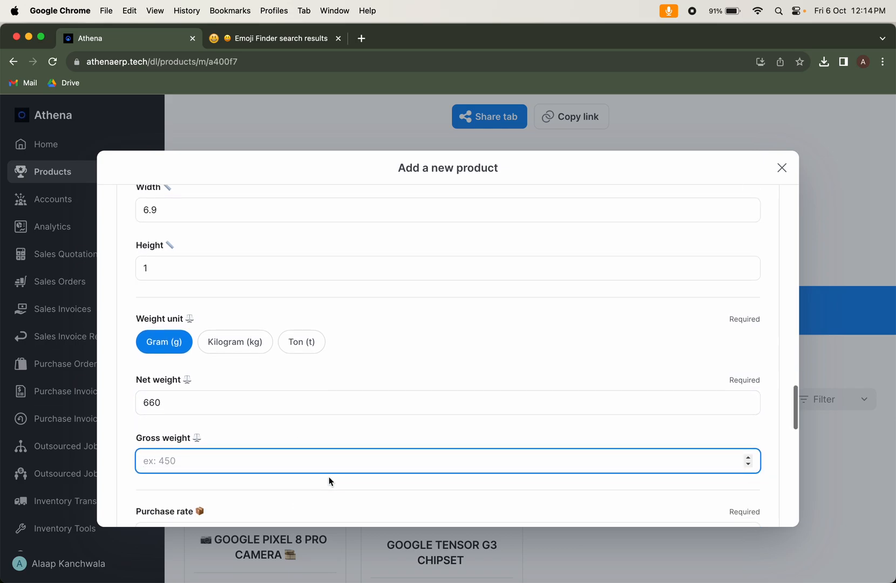
type("9000")
key("BackSpace")
Set the product's purchase rate to 650 and its pieces per carton to 150
scroll(386, 502, "down", 4)
left_click(296, 441)
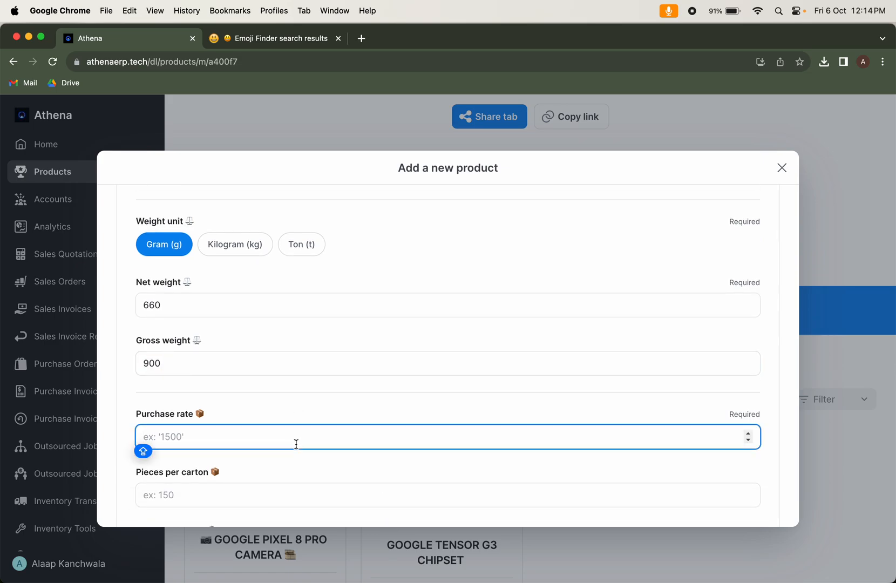
type("650")
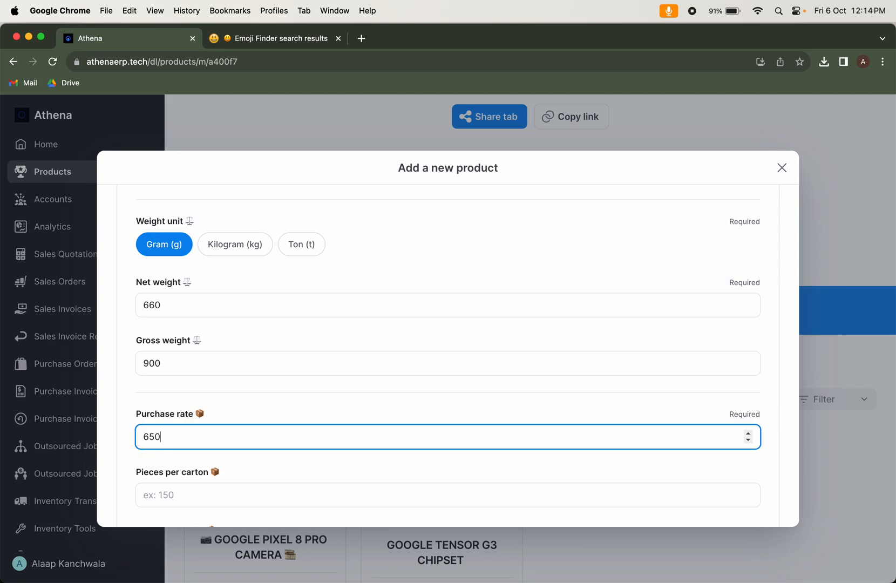
scroll(287, 484, "down", 2)
left_click(276, 457)
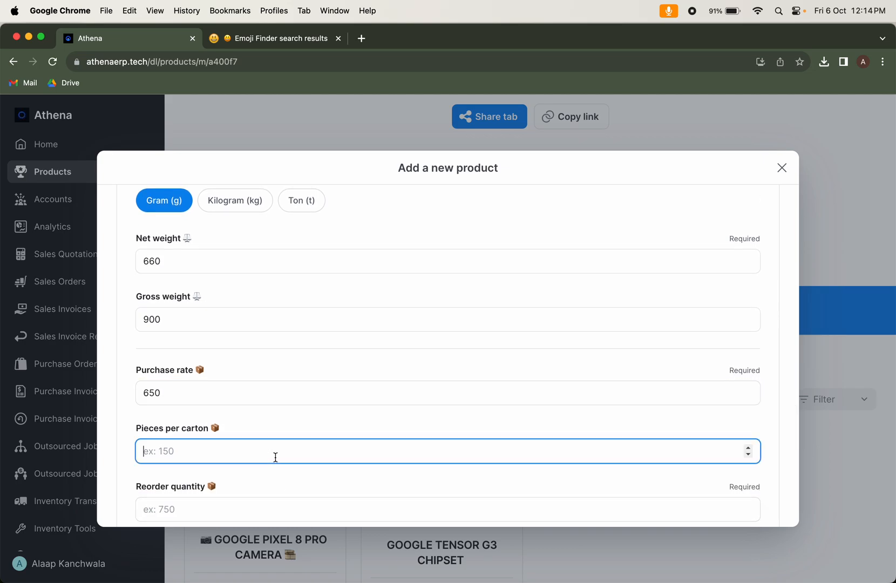
type("150")
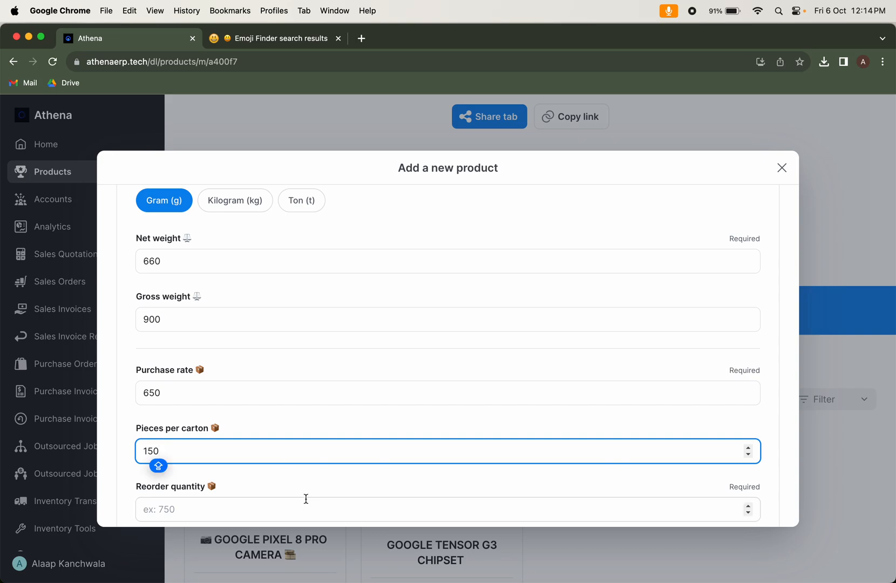
Set the product's reorder quantity to 800
scroll(305, 498, "down", 3)
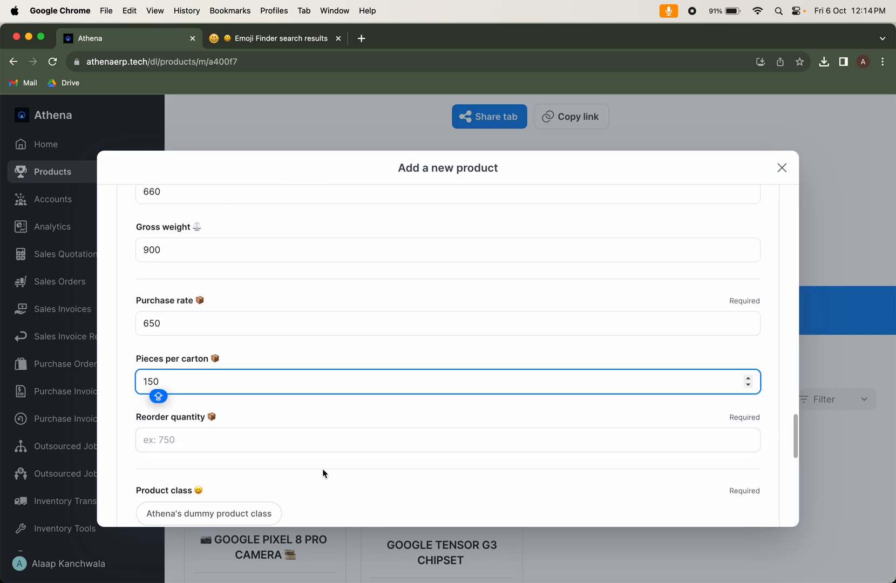
left_click(343, 447)
type("1")
key("BackSpace")
key("Caps_Lock")
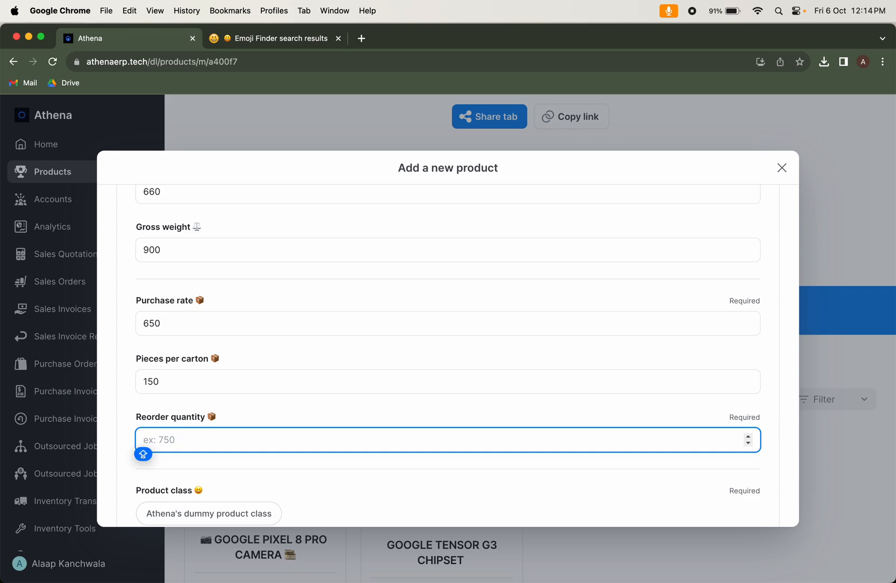
type("800")
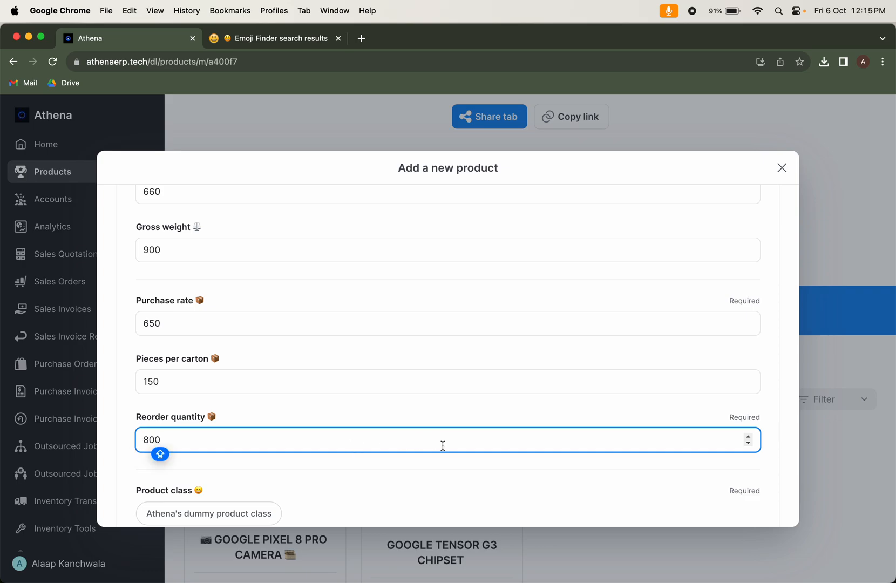
Assign Athena's dummy product class and enter BAY BLUE AI SMARTPHONE GOOGLE as the keyword string
scroll(433, 474, "down", 2)
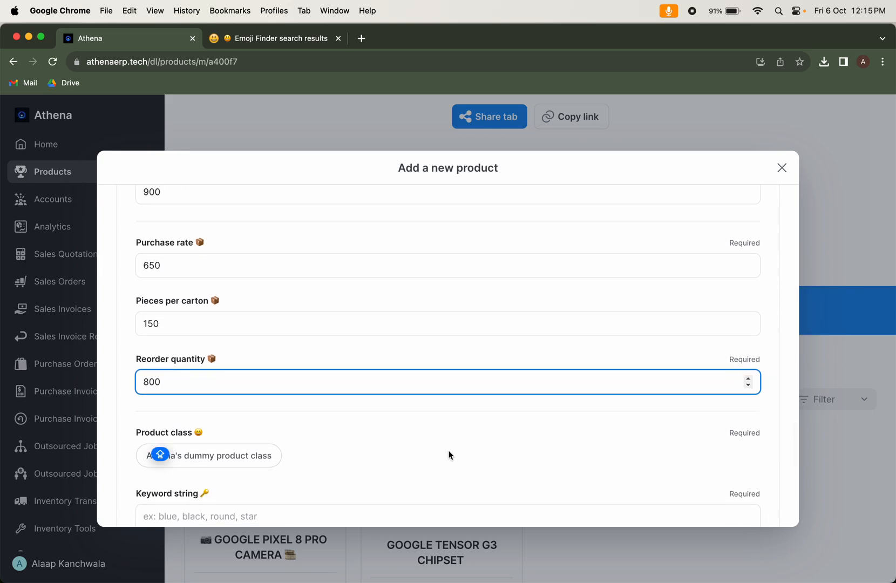
scroll(292, 440, "down", 2)
left_click(228, 410)
left_click(228, 410)
left_click(230, 485)
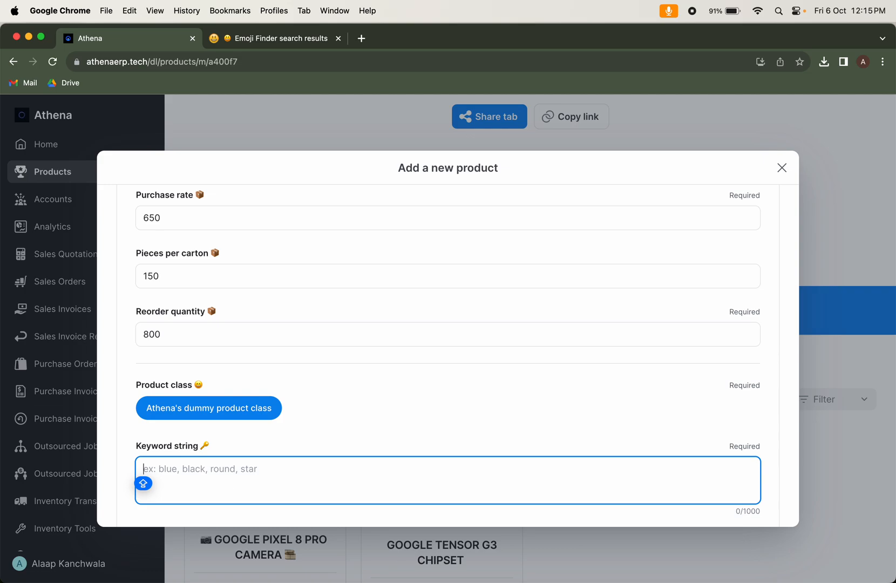
type("BAY N")
key("BackSpace")
type("BLUE AI ")
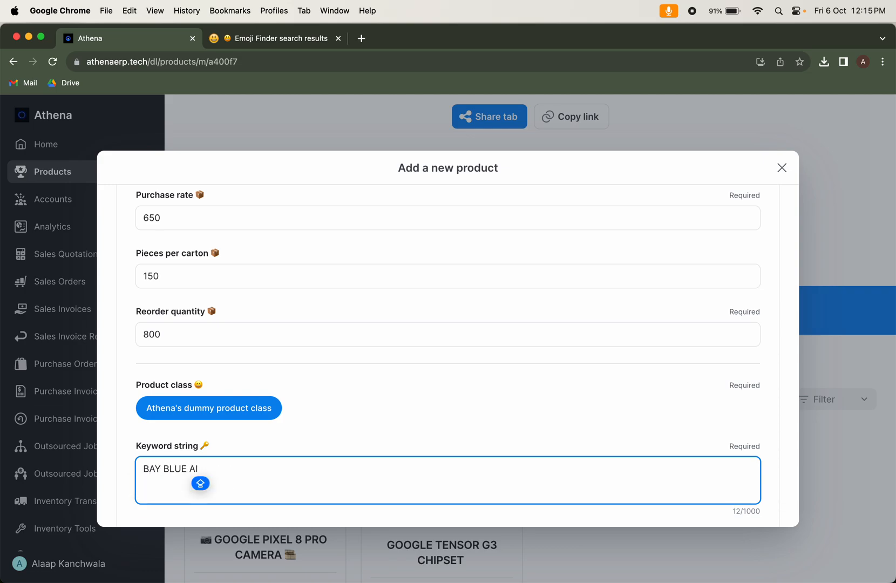
type("SMARTPHONE GOOGLE")
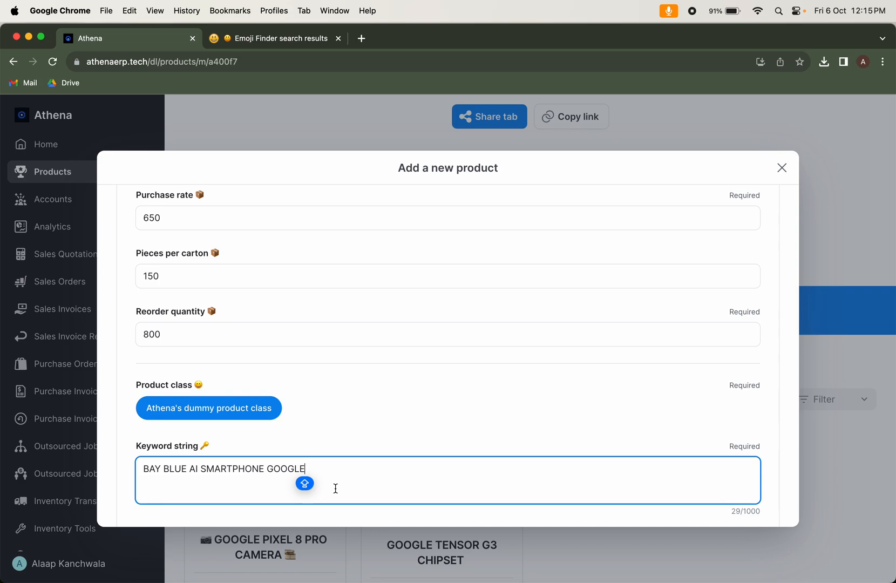
Review the new product form, checking the product code, component codes and quantities, and the available product usage types
scroll(336, 488, "up", 20)
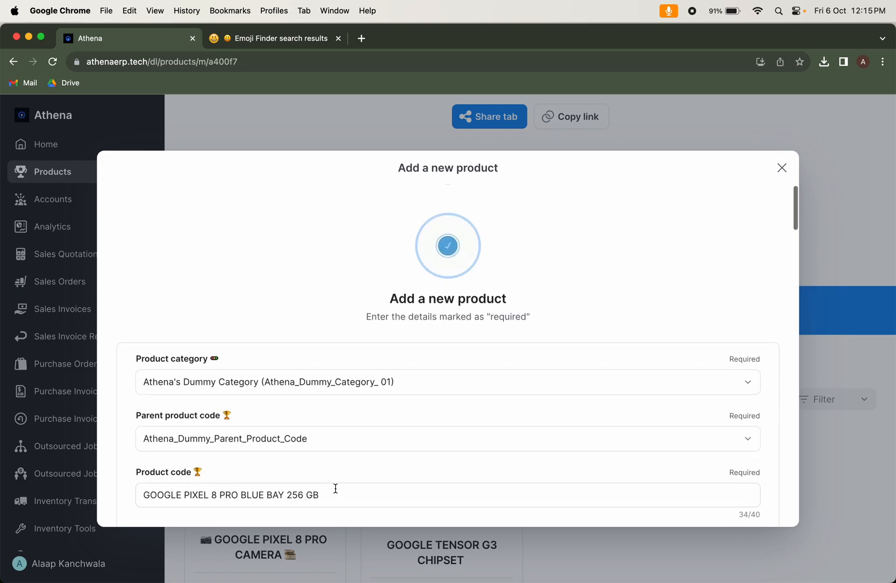
scroll(327, 410, "down", 2)
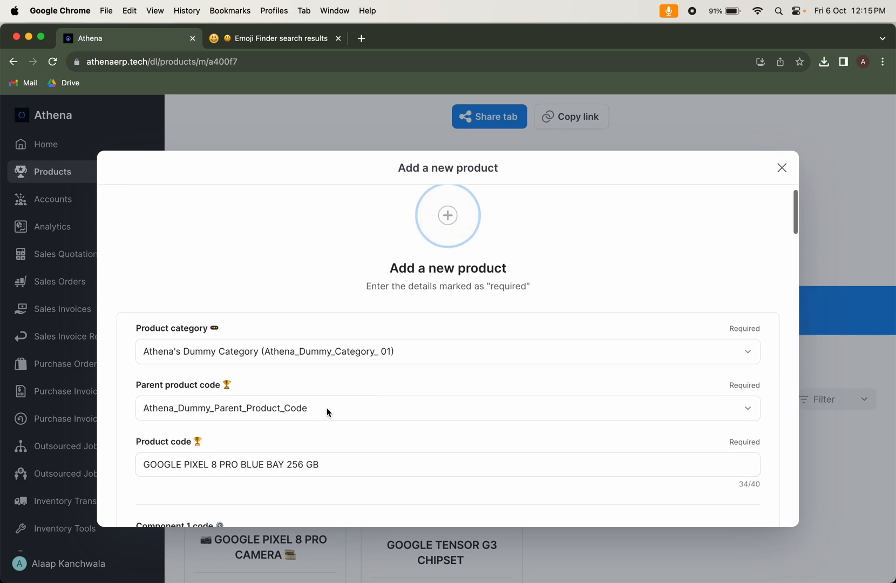
scroll(328, 413, "down", 15)
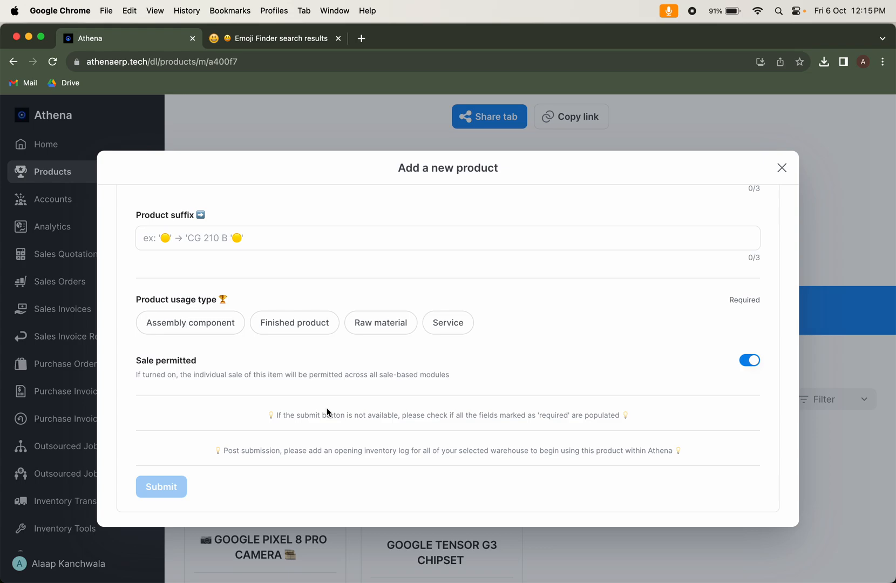
scroll(323, 405, "up", 5)
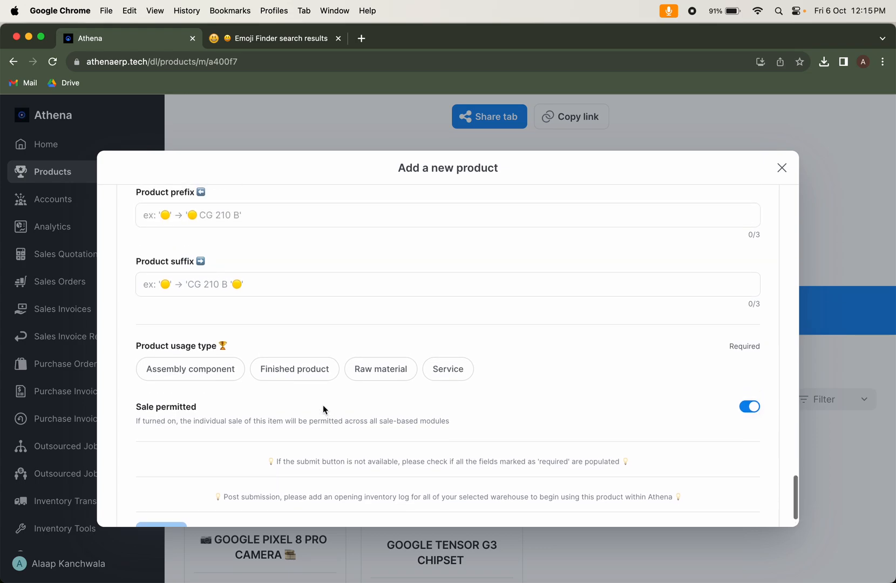
scroll(319, 421, "down", 1)
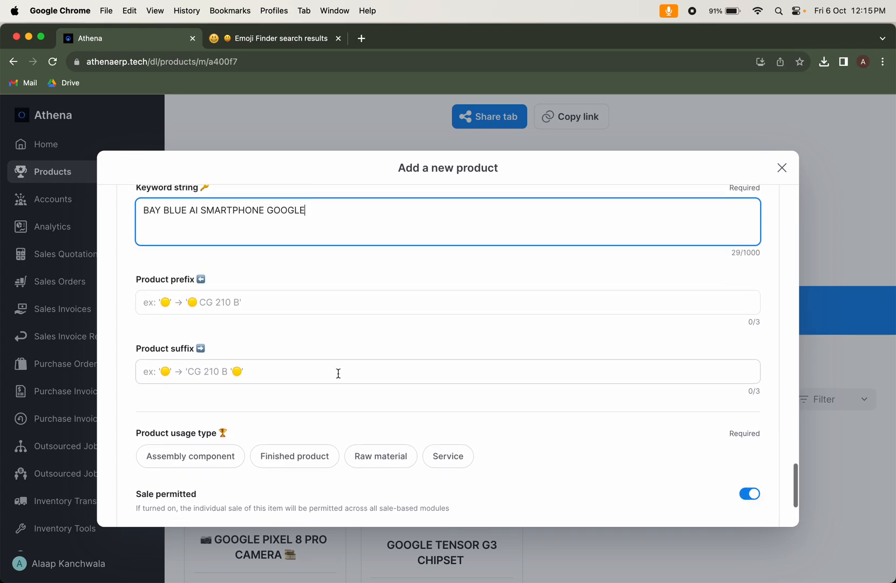
key("Caps_Lock")
scroll(264, 472, "down", 3)
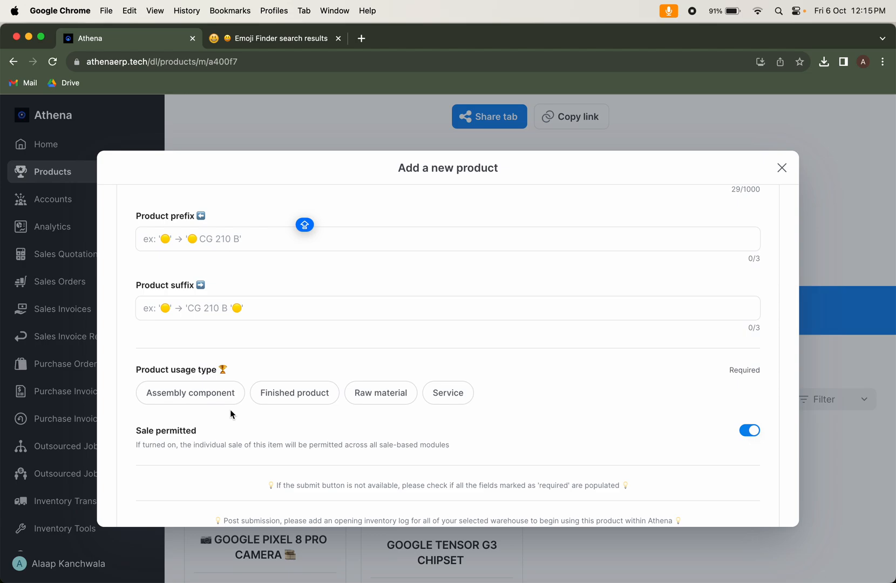
scroll(312, 410, "down", 10)
scroll(313, 412, "up", 2)
scroll(313, 412, "up", 2)
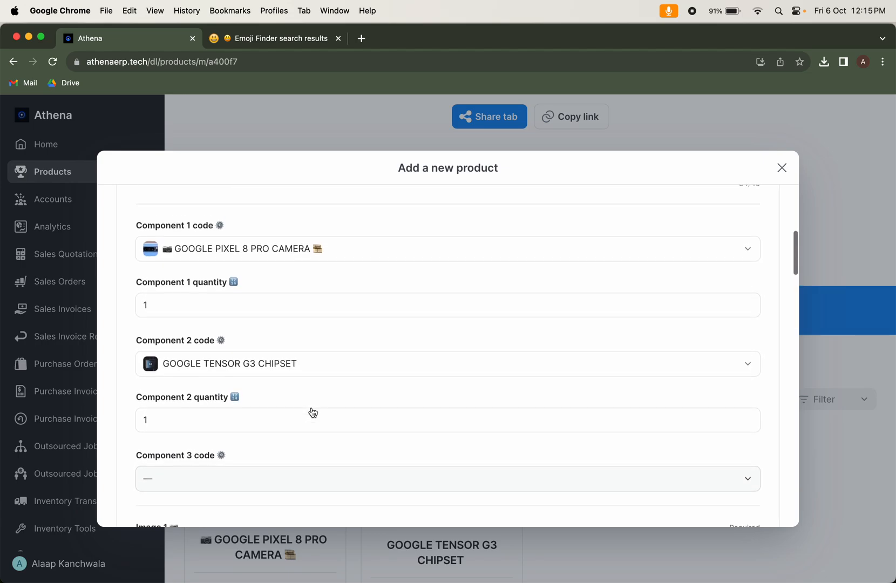
scroll(312, 411, "up", 3)
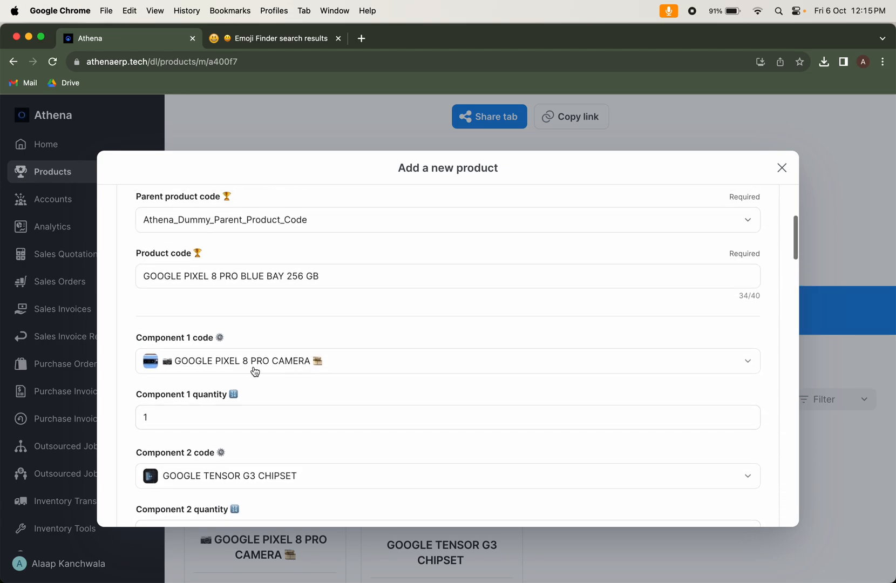
scroll(261, 365, "down", 3)
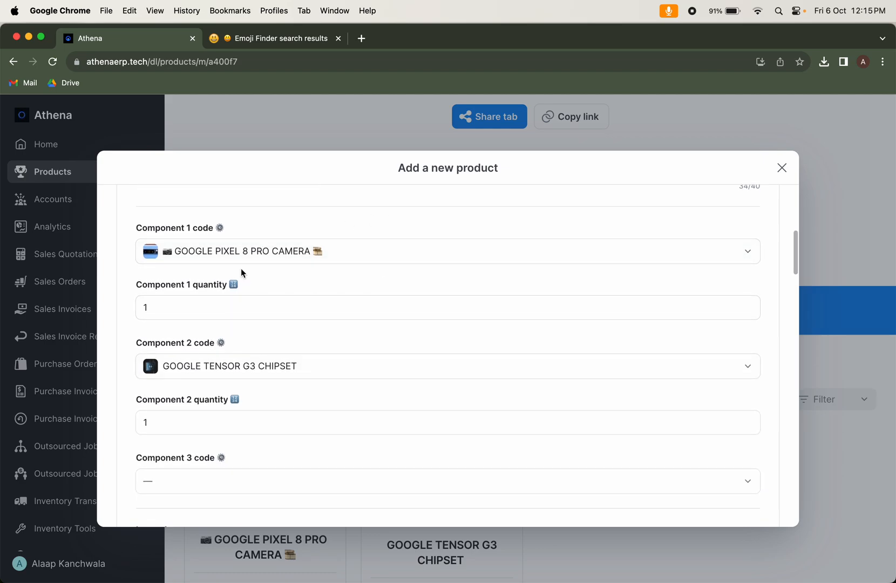
Set the product usage type to Finished product and submit the new product
scroll(313, 496, "down", 5)
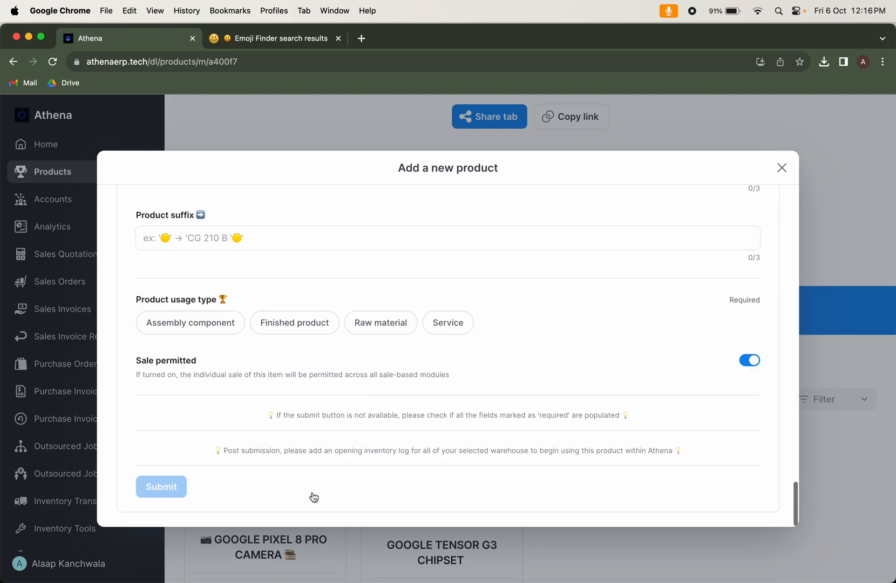
left_click(309, 335)
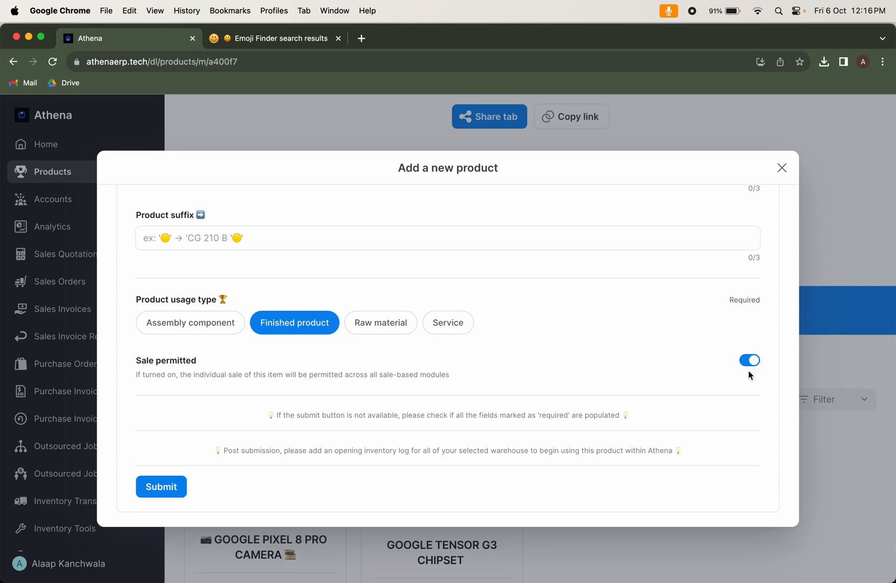
left_click(174, 488)
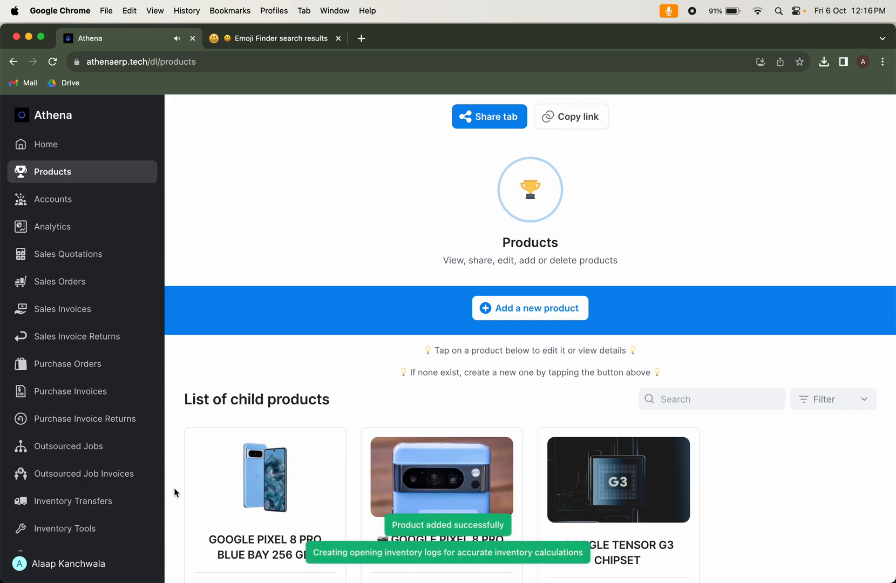
Open GOOGLE PIXEL 8 PRO BLUE BAY 256 GB from the product list and review its price, inventory, component and media details
scroll(174, 492, "down", 5)
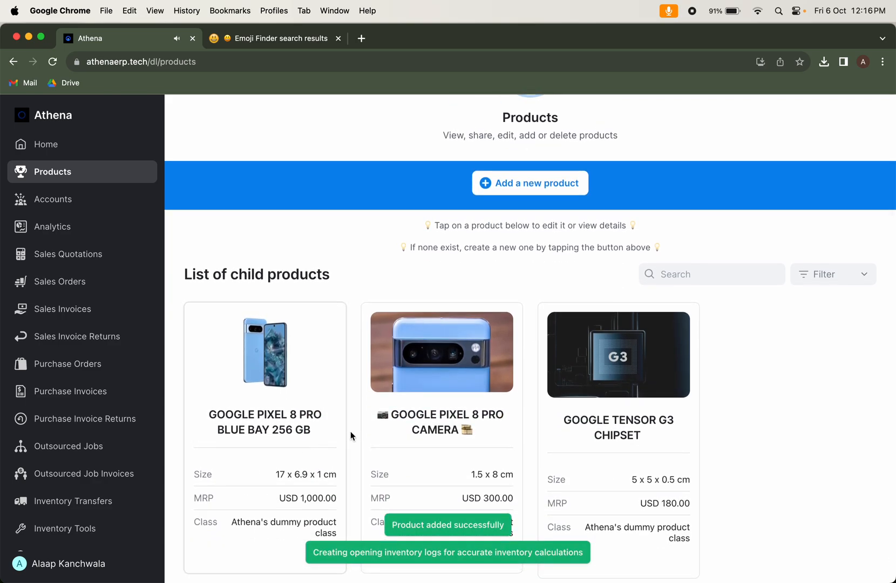
left_click(291, 386)
scroll(436, 394, "down", 3)
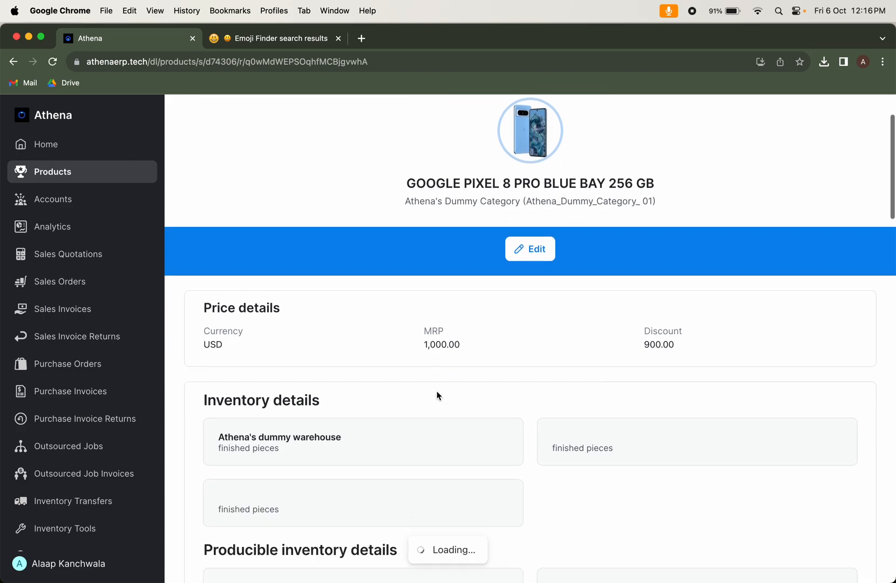
scroll(484, 291, "down", 5)
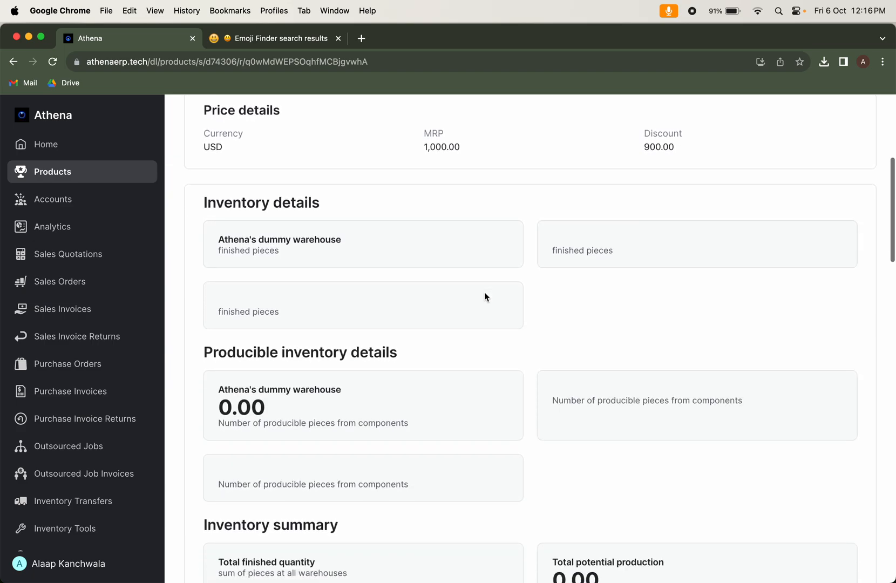
scroll(484, 296, "down", 10)
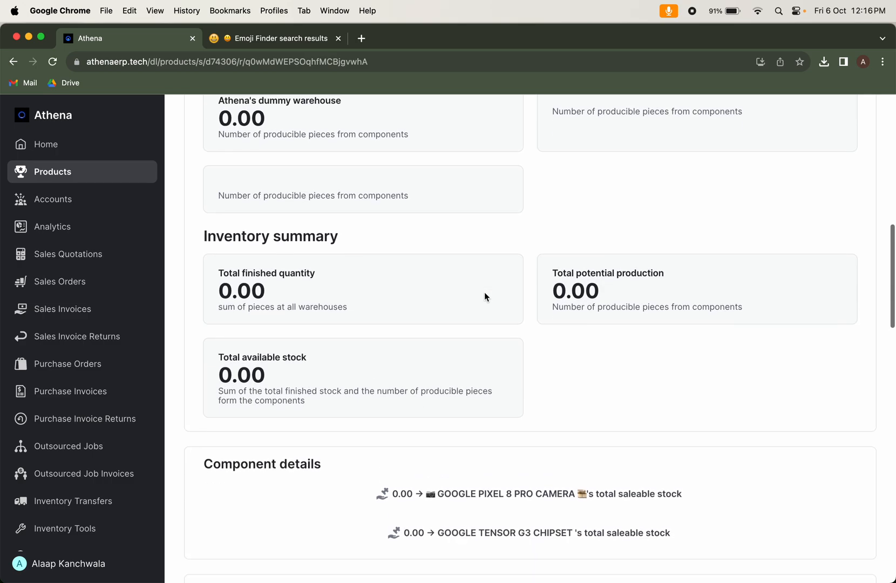
scroll(484, 296, "down", 3)
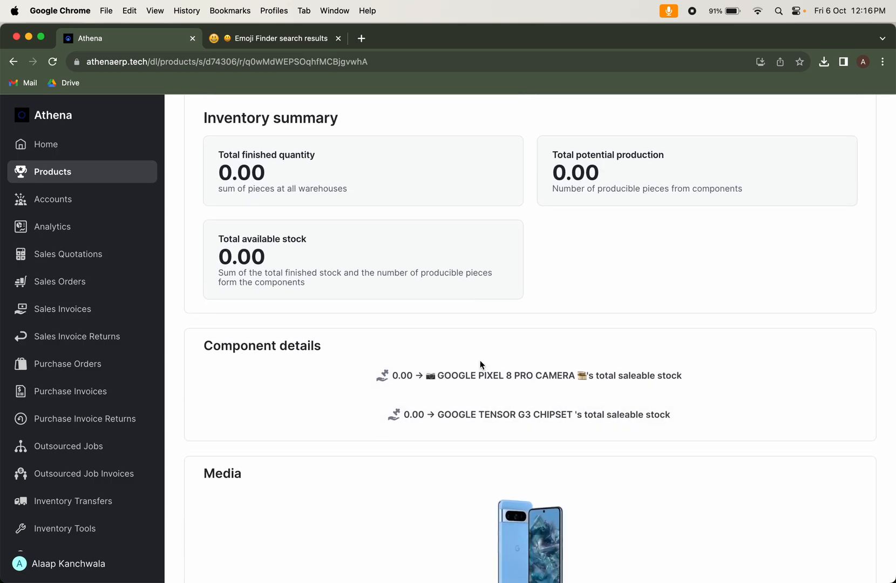
scroll(471, 448, "down", 15)
scroll(471, 449, "down", 5)
scroll(471, 448, "up", 20)
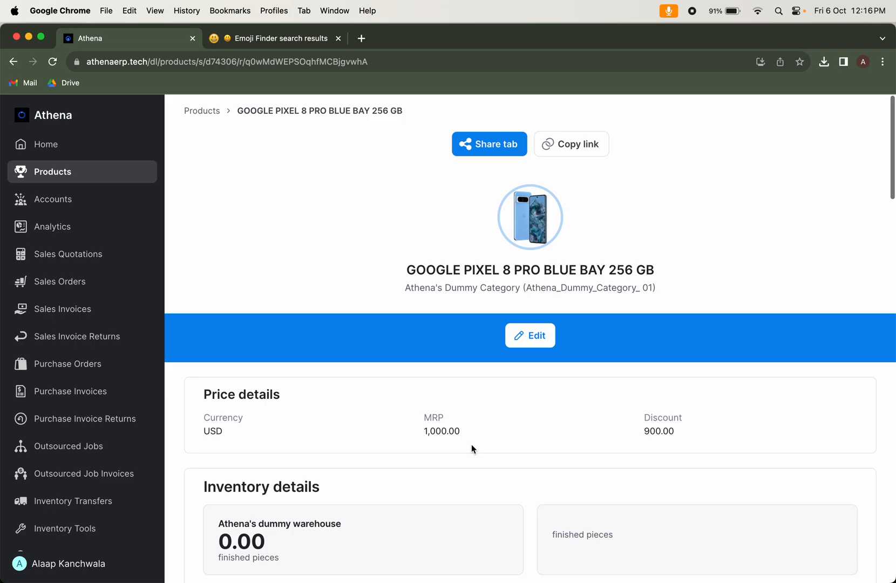